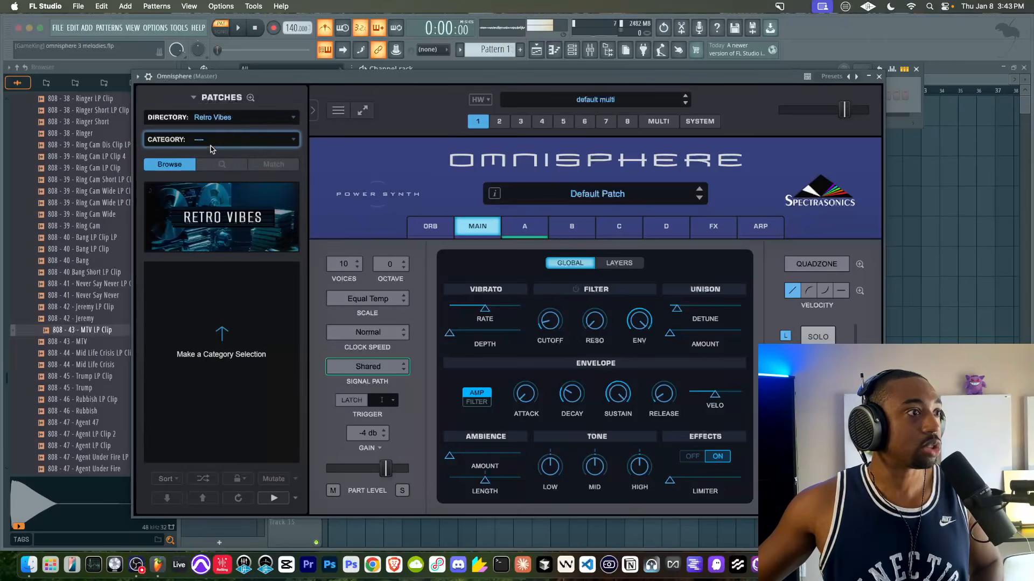
- List all Retro Vibes patches in random order and audition Melons & Collies
click(200, 225)
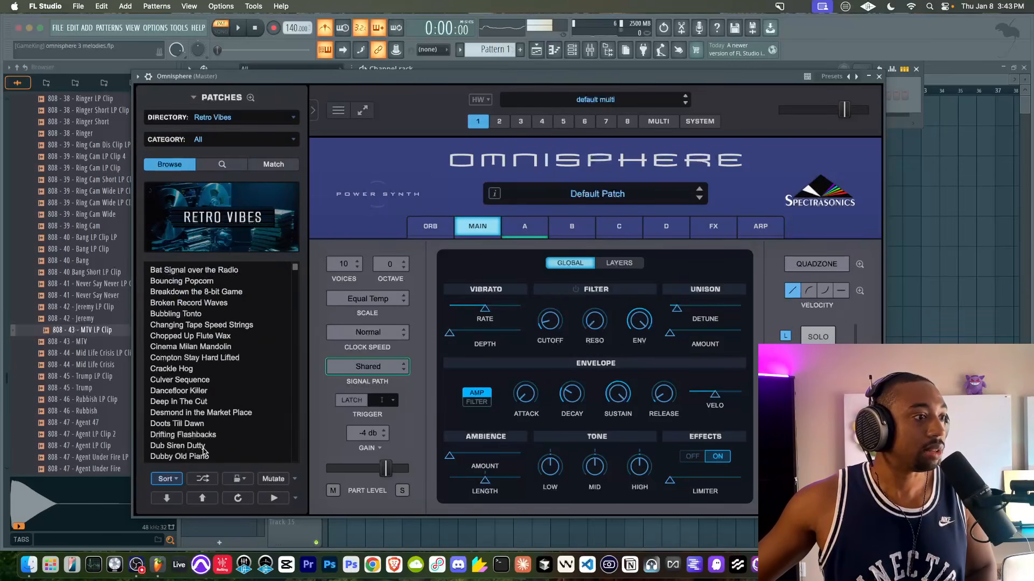
click(203, 478)
click(205, 401)
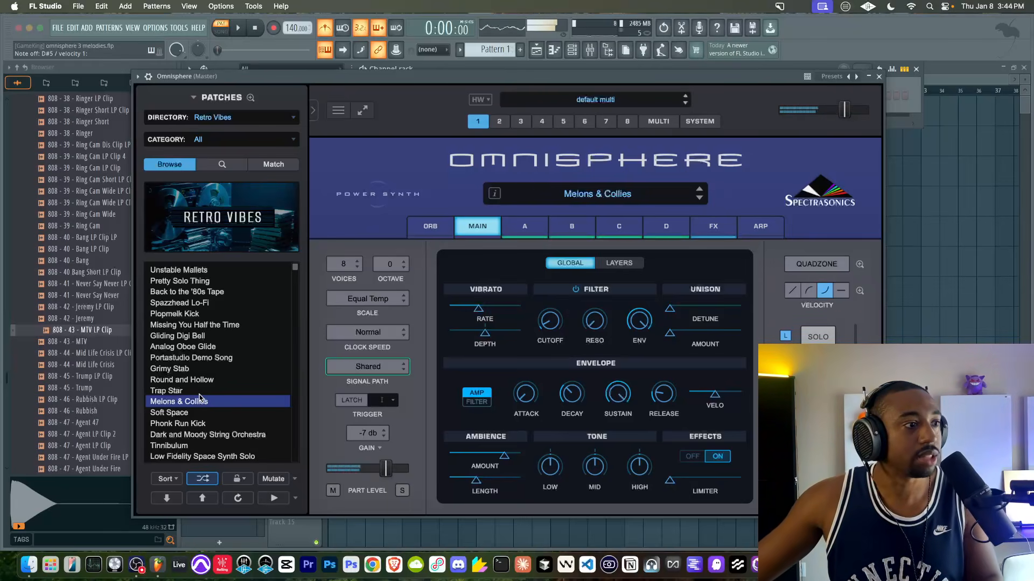
- Audition the Tinnibulum, Deep Percussive Sine and Sugar Lead patches
click(210, 445)
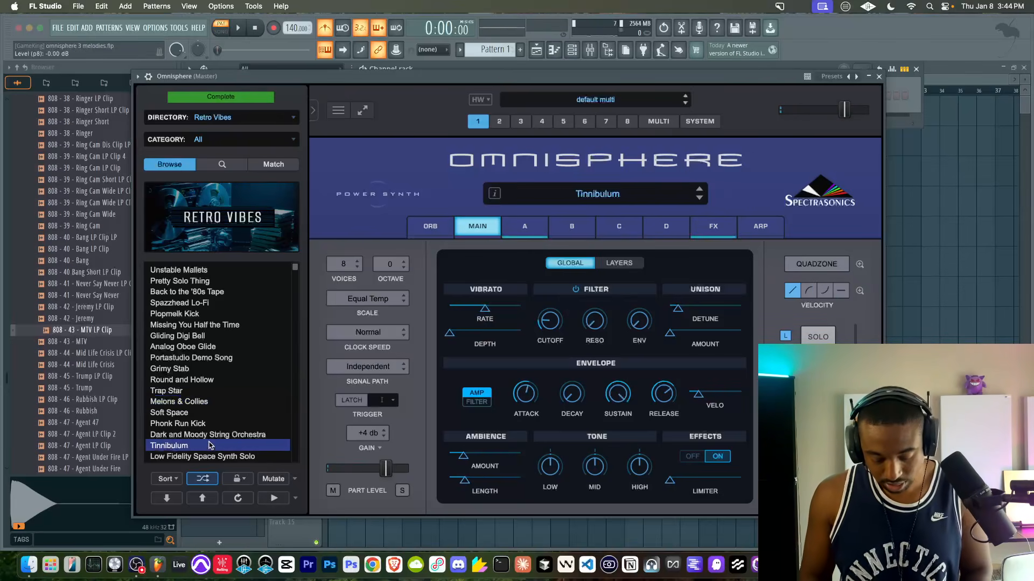
scroll(210, 445, down, 5)
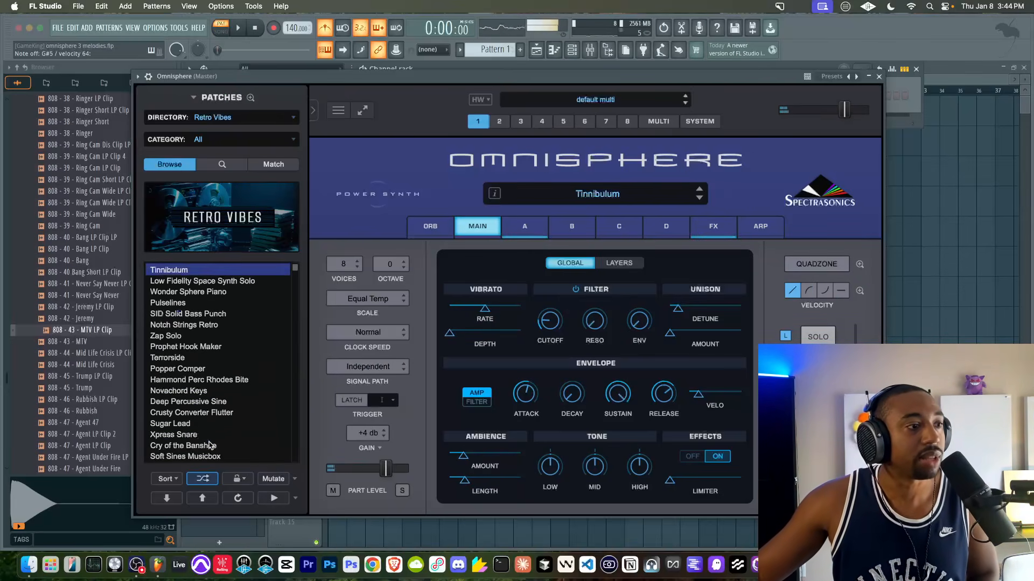
click(206, 402)
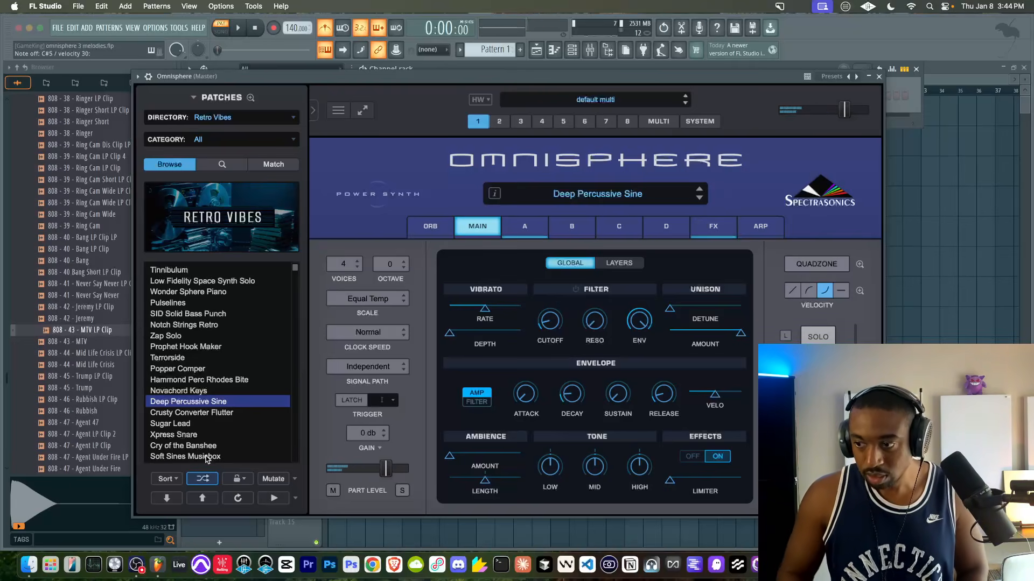
click(170, 424)
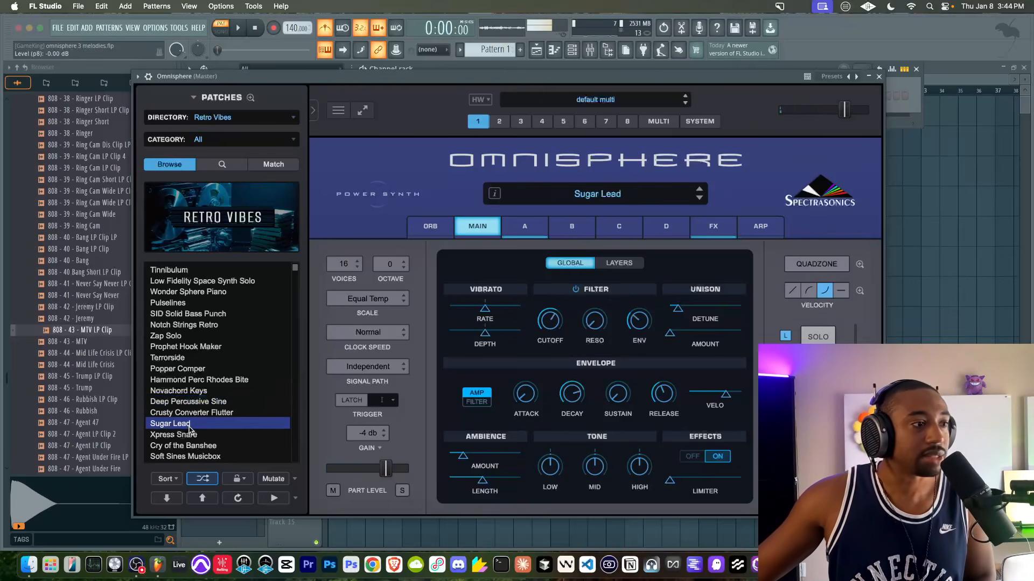
- Audition Perc Beep Tremolo, load the Dubby Old Piano patch instead and close the plugin window
scroll(190, 429, down, 5)
scroll(191, 393, down, 5)
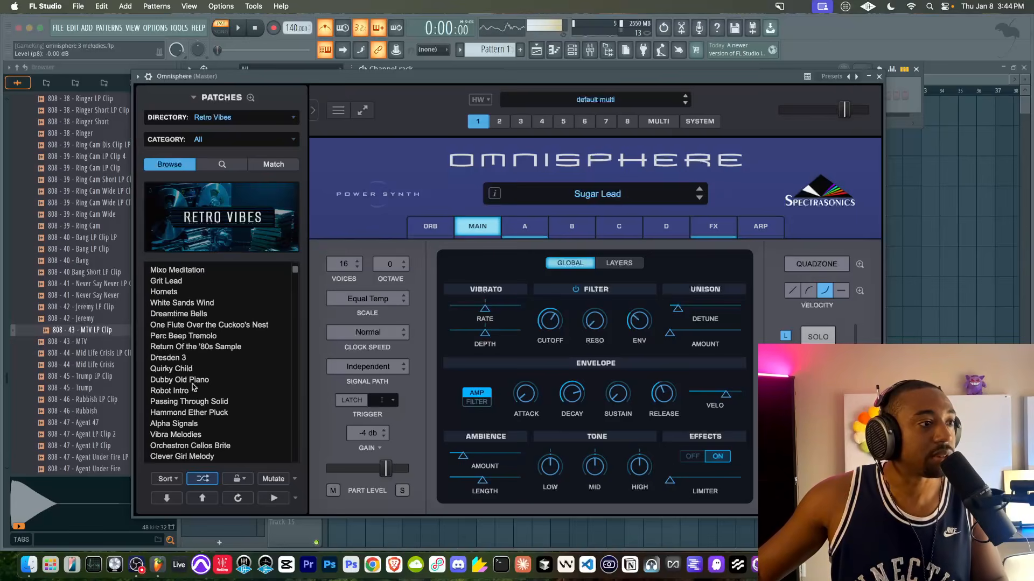
click(194, 334)
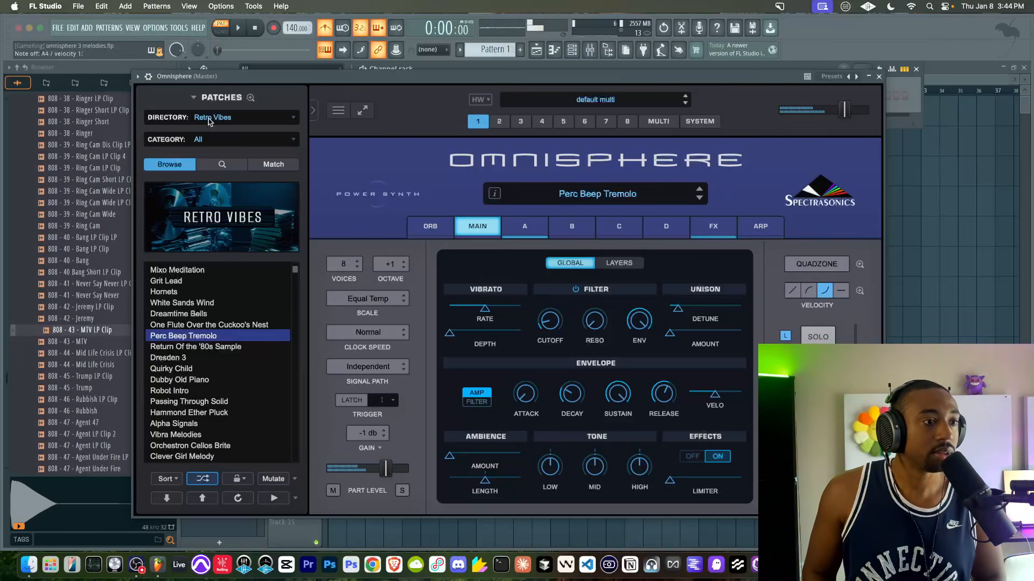
click(206, 381)
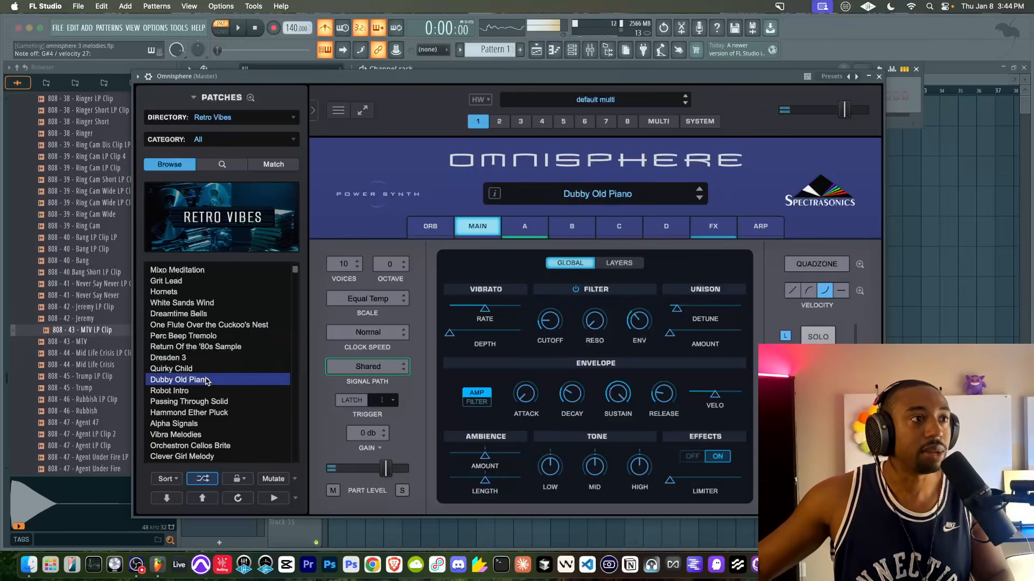
click(878, 76)
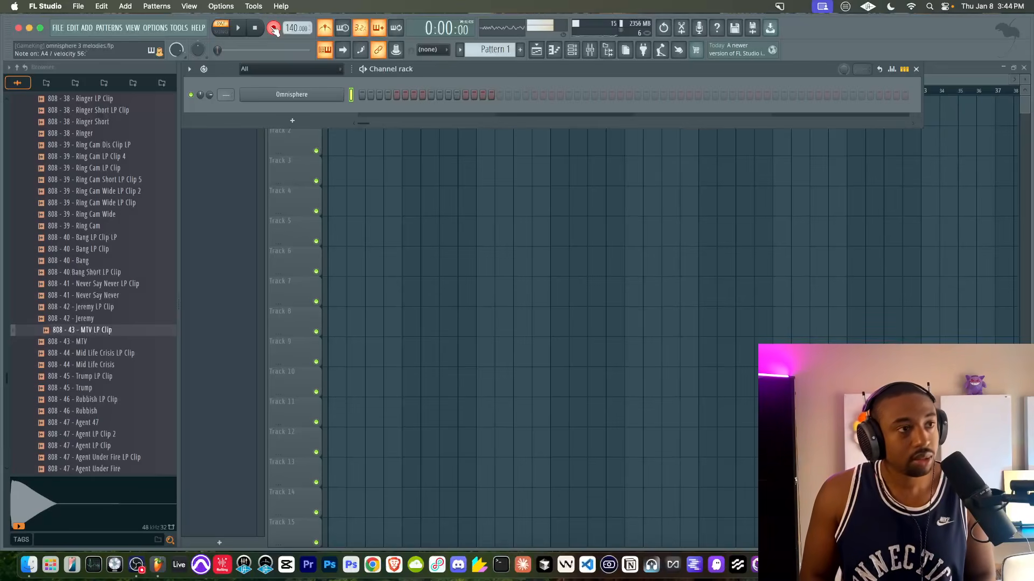
- Record a four-bar chord part into Pattern 1 on the Omnisphere channel and open it in the piano roll
key(space)
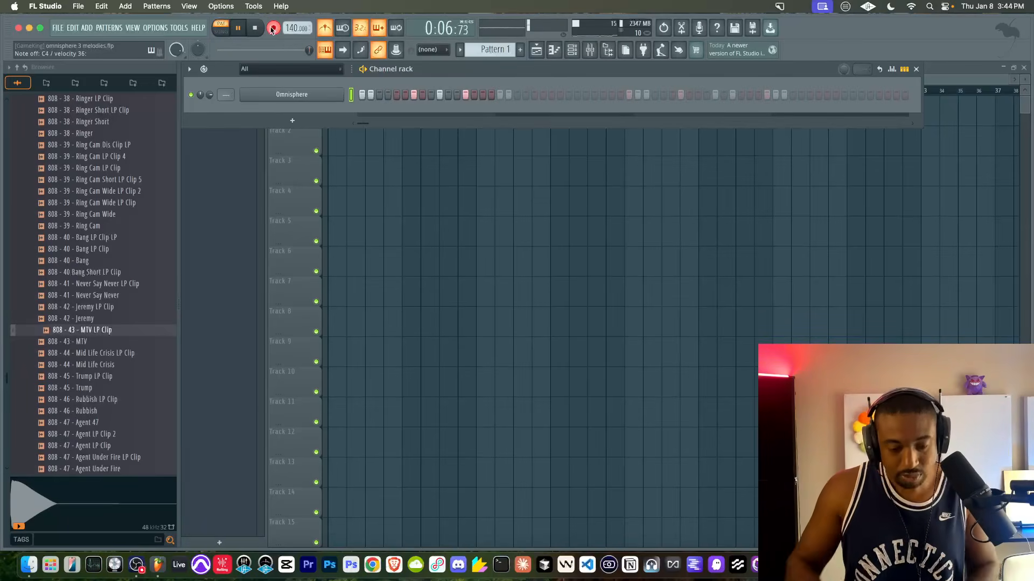
click(273, 28)
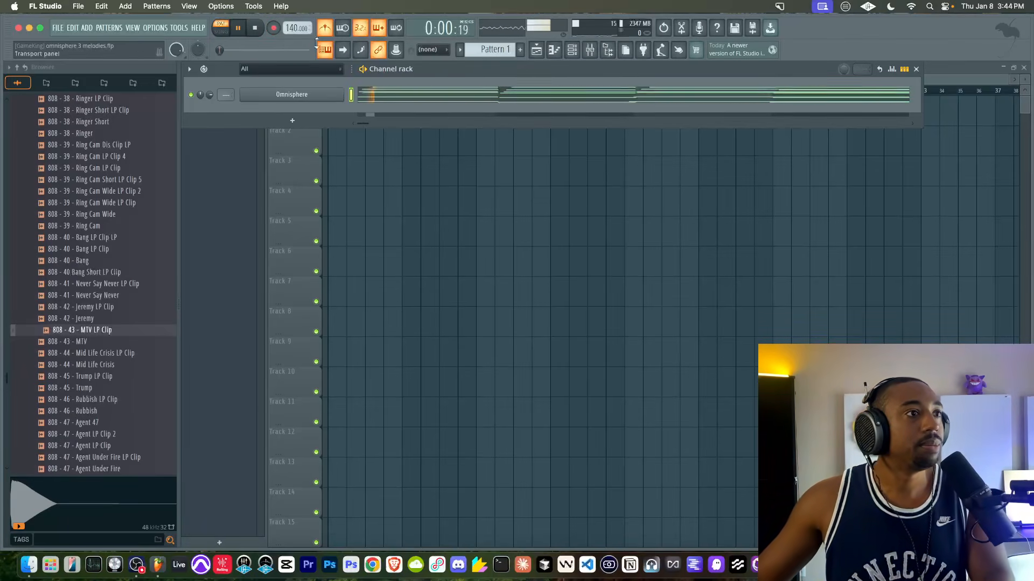
click(410, 98)
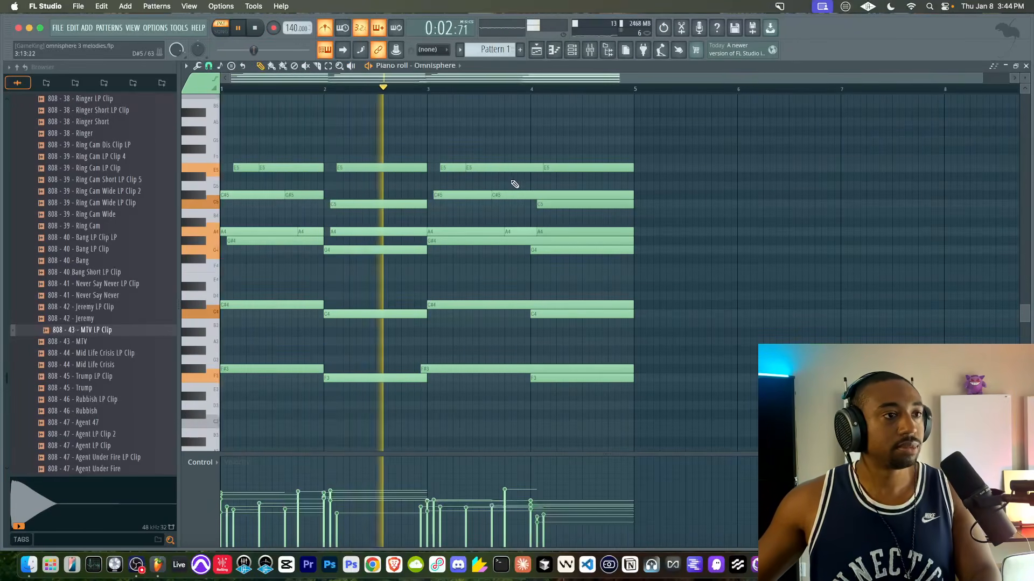
- Turn off the metronome and add a second Omnisphere instrument to the channel rack
click(324, 28)
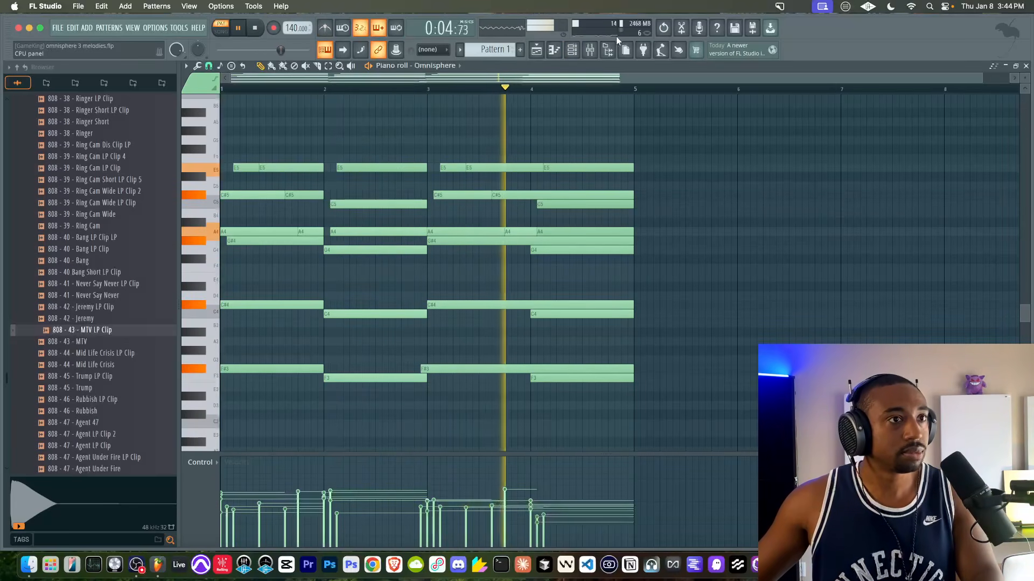
click(572, 50)
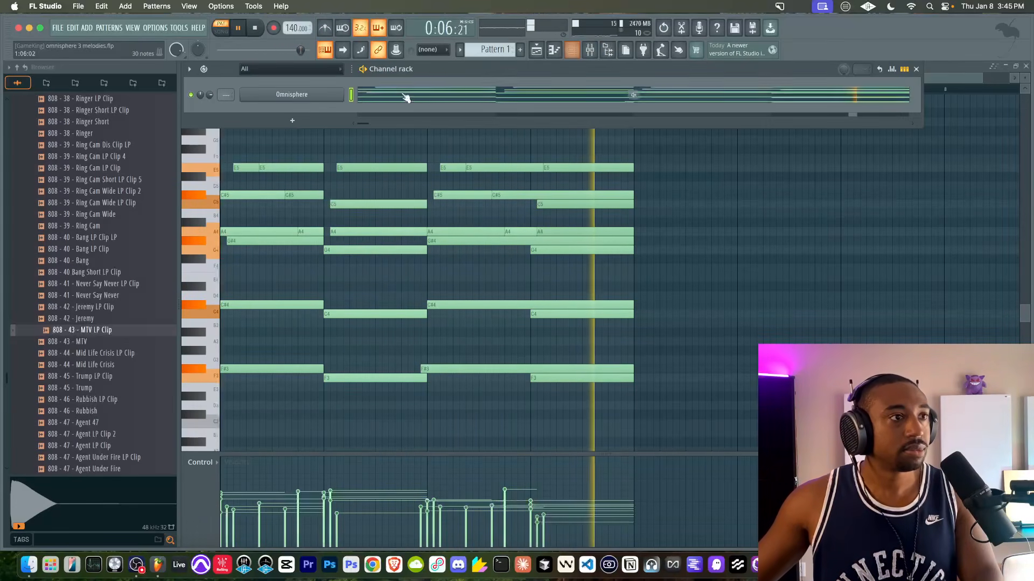
click(292, 120)
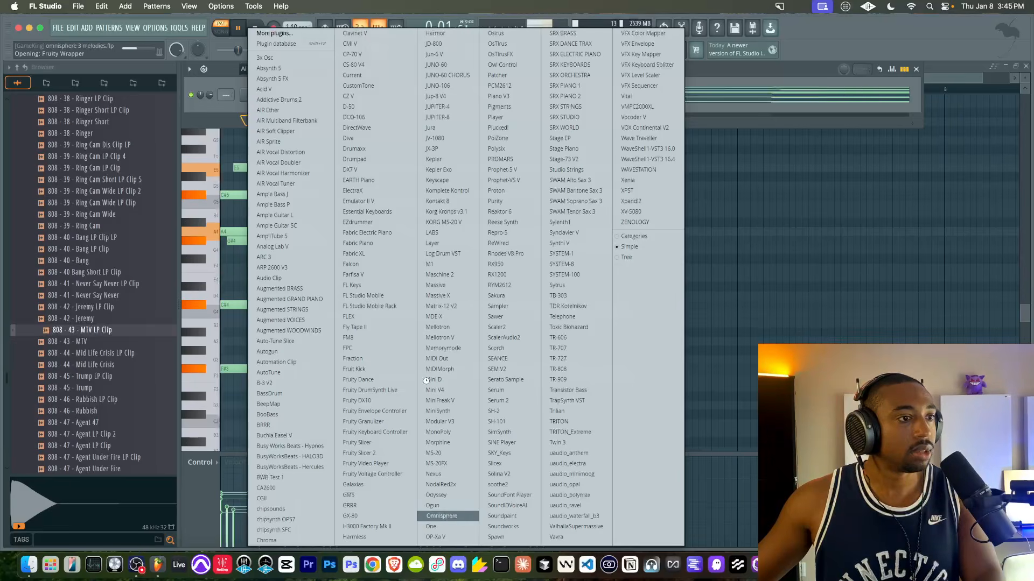
click(450, 517)
- Load Spooky Mallet 808 from the shuffled Bass Sounds of the Retro Vibes directory and close the plugin window
click(135, 85)
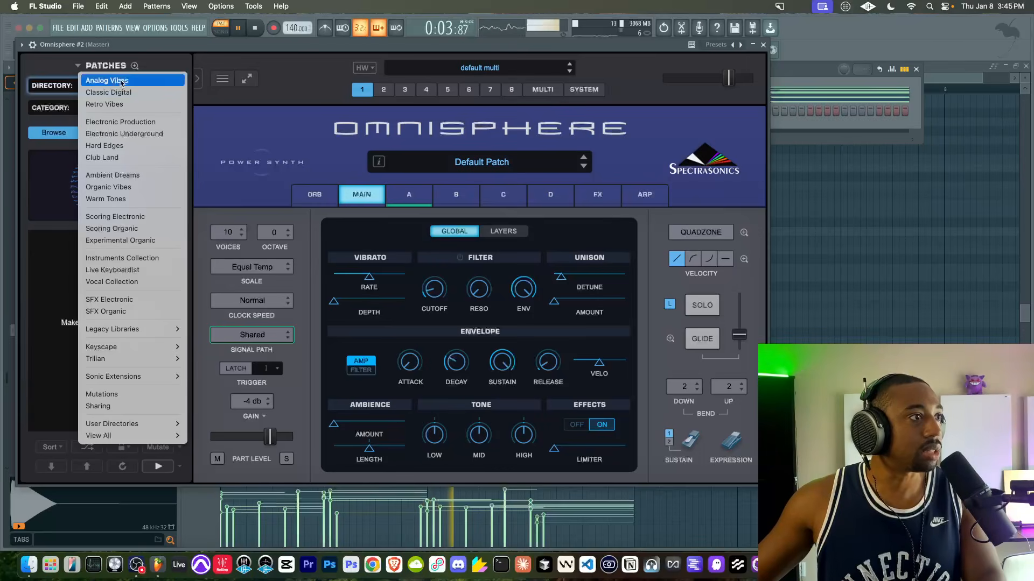
click(114, 106)
click(114, 108)
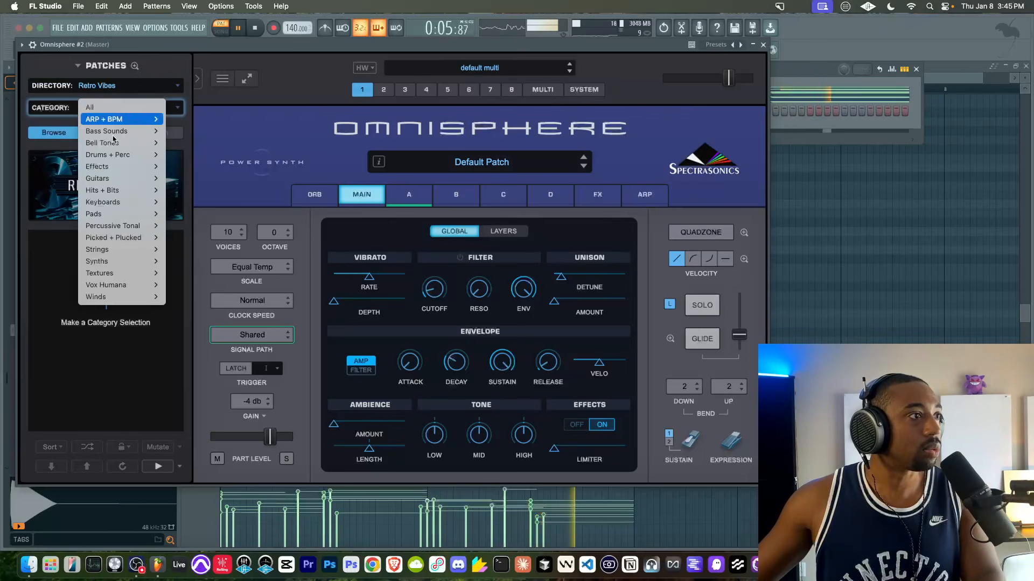
click(110, 130)
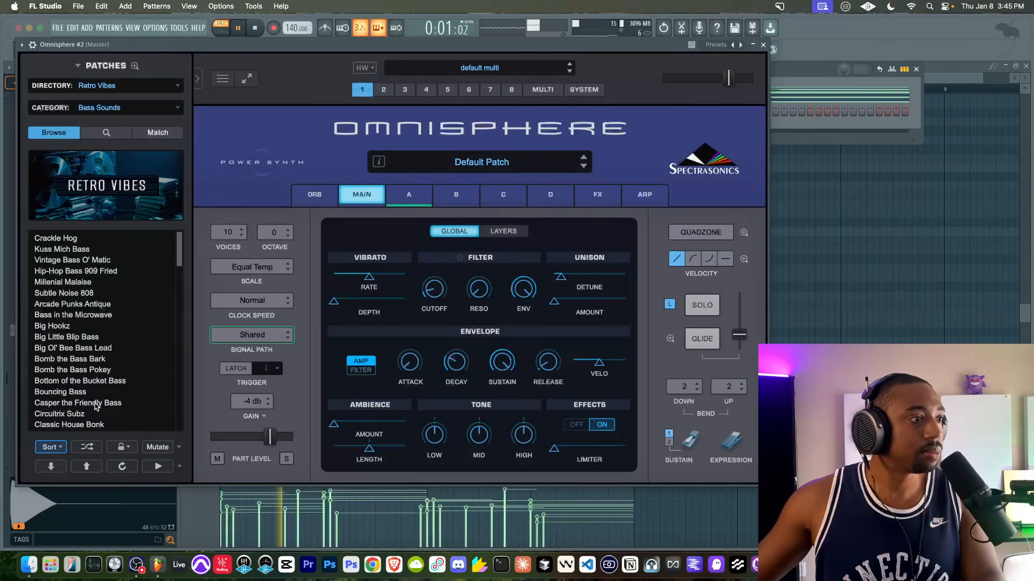
click(87, 447)
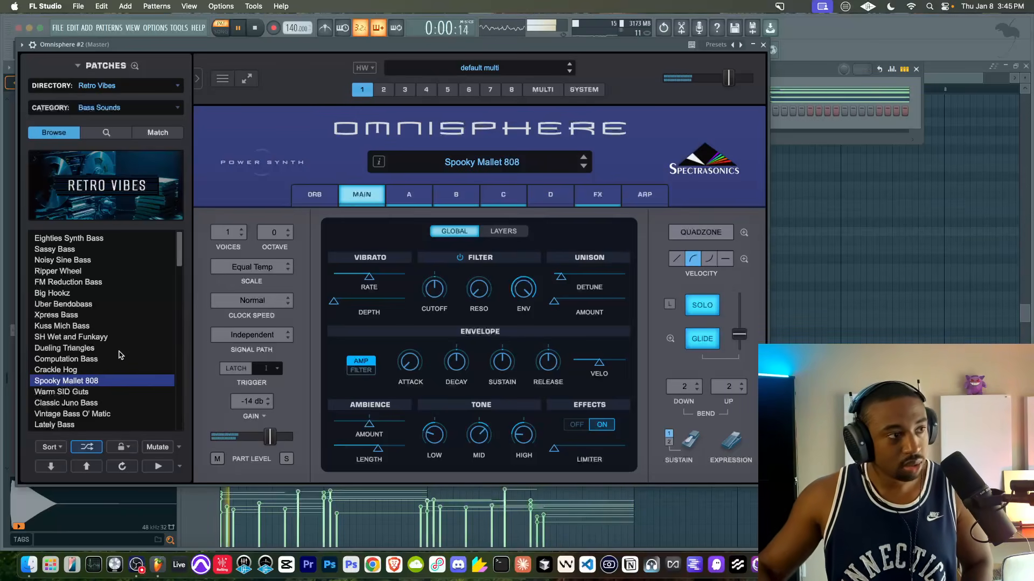
click(763, 45)
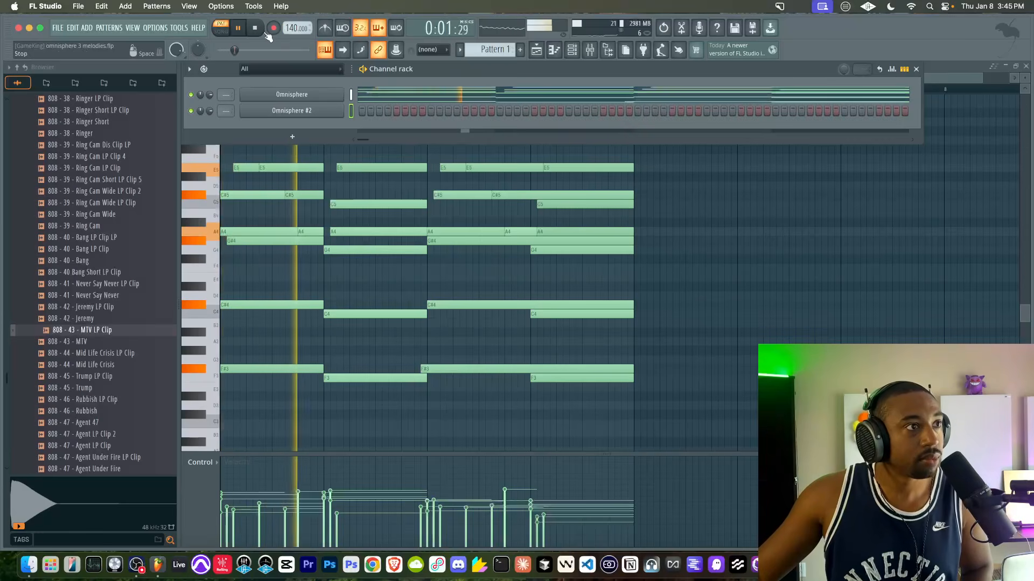
- Record a four-bar bass line on the Omnisphere #2 channel and open it in the piano roll
key(space)
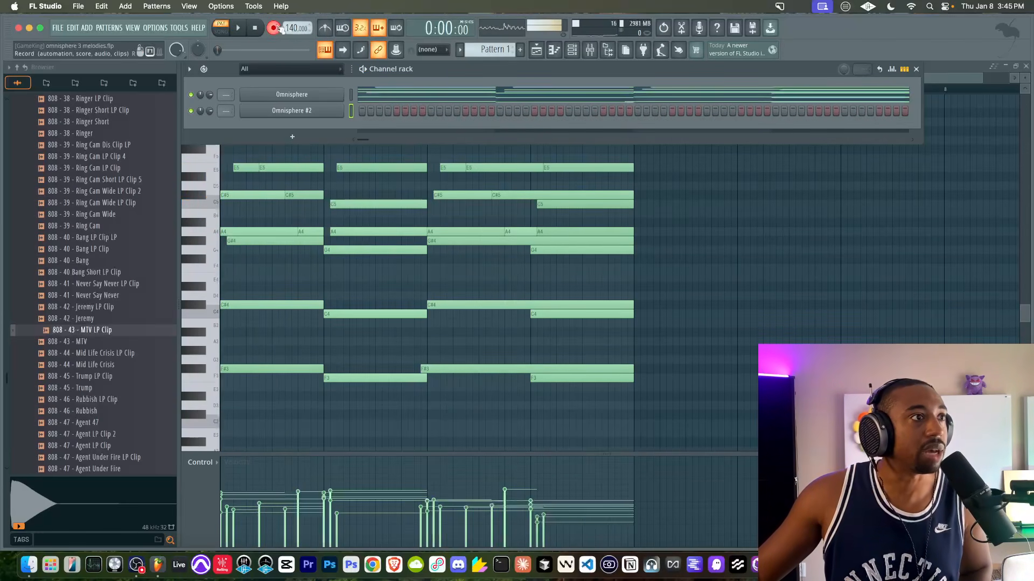
click(237, 30)
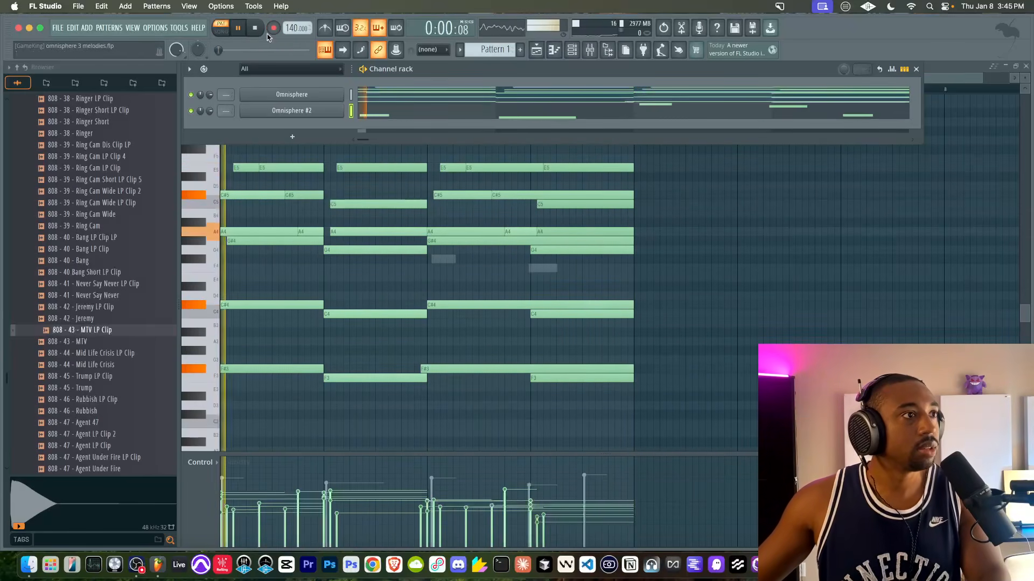
click(380, 116)
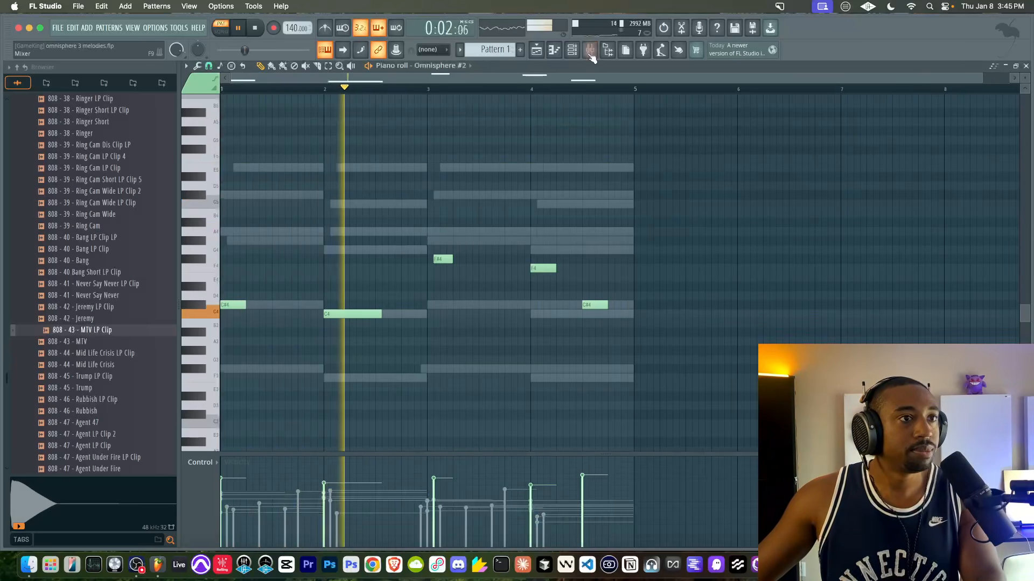
- Move the late F#4 bass note back to the start of bar 3 and return to the channel rack
click(573, 52)
right_click(457, 232)
super+click(449, 260)
key(shift+Left)
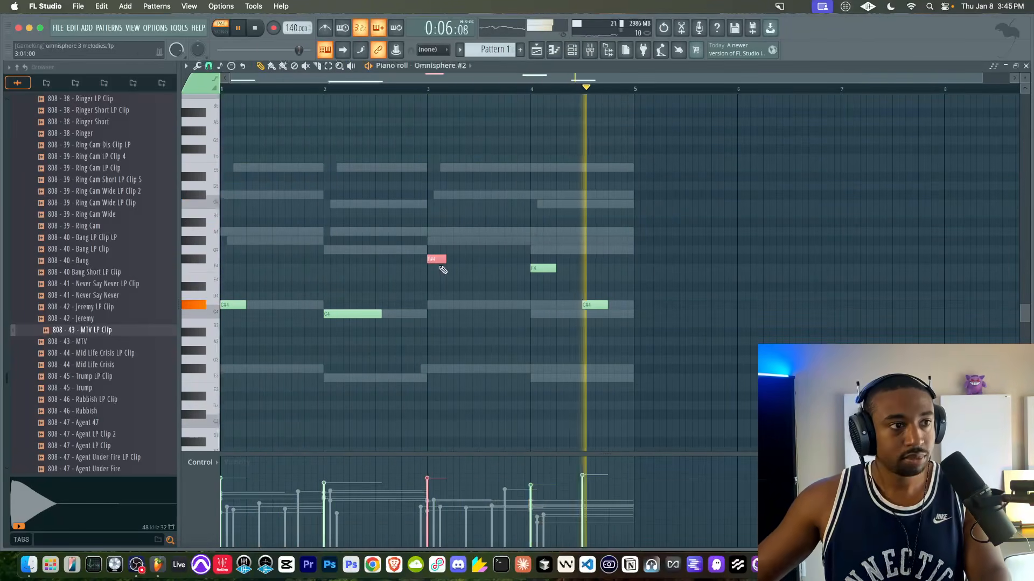
right_click(470, 286)
click(573, 53)
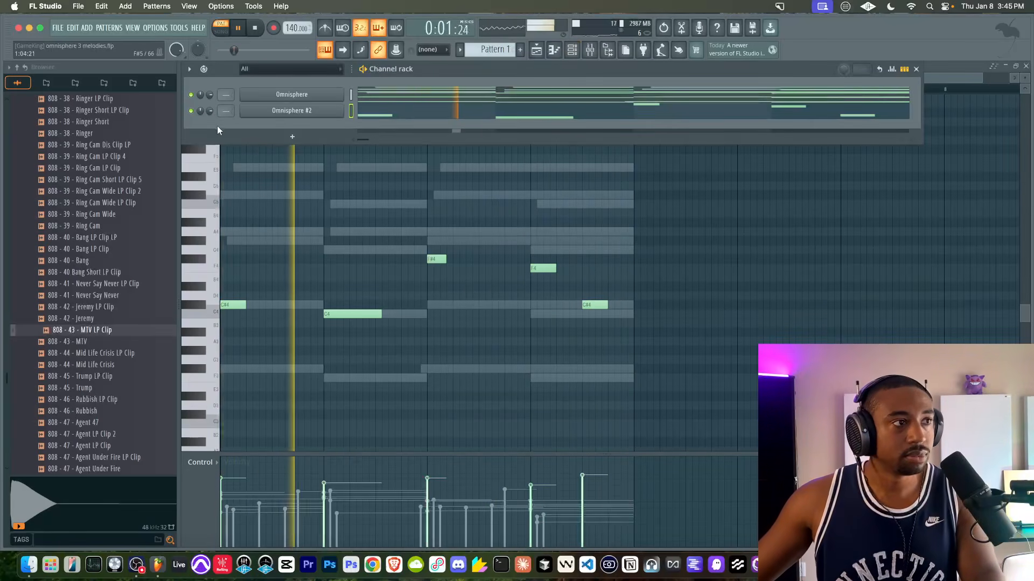
- Add a third Omnisphere instrument and browse the Keyboards category of its Retro Vibes directory
click(292, 136)
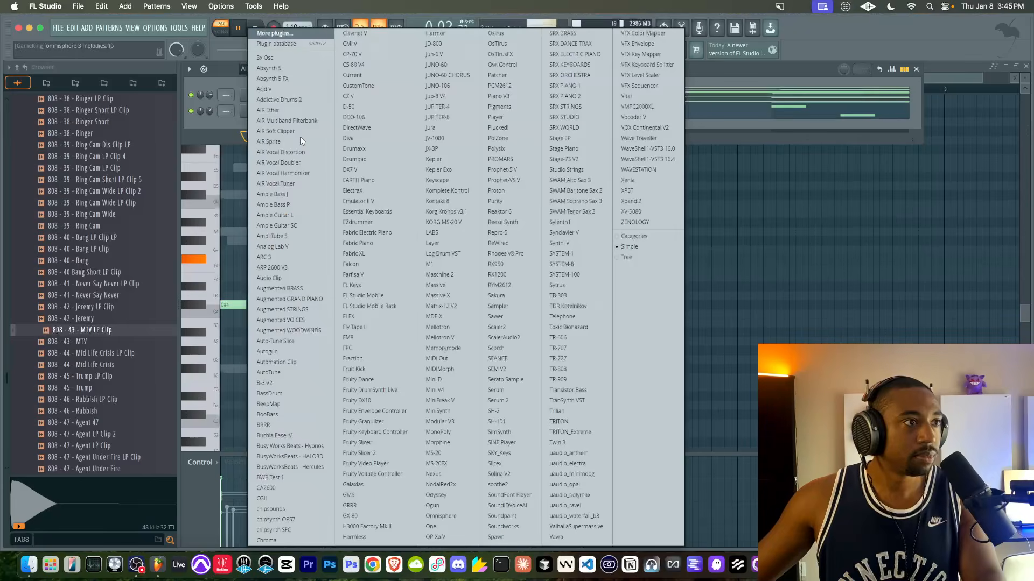
click(444, 517)
click(146, 100)
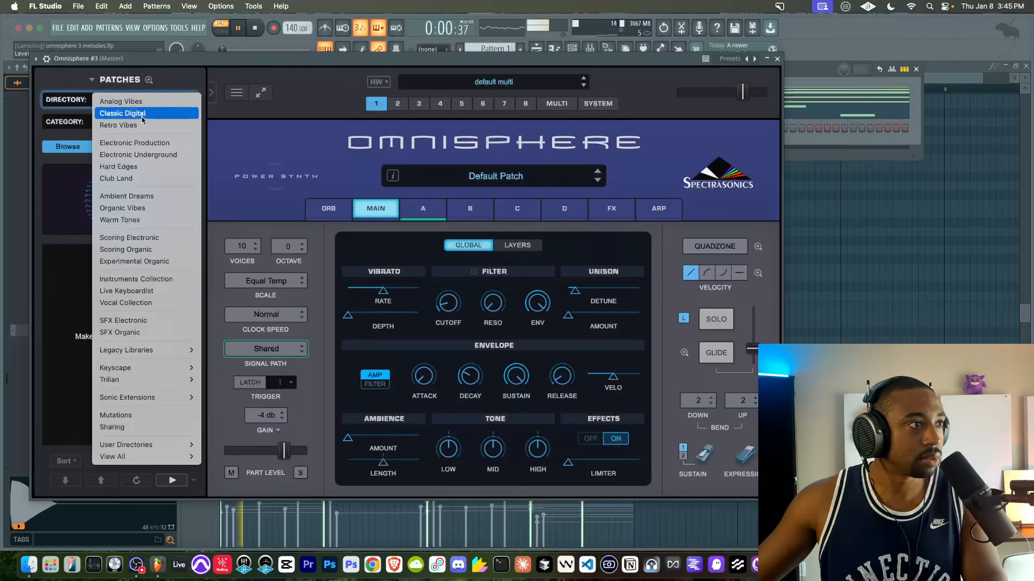
click(119, 125)
click(125, 122)
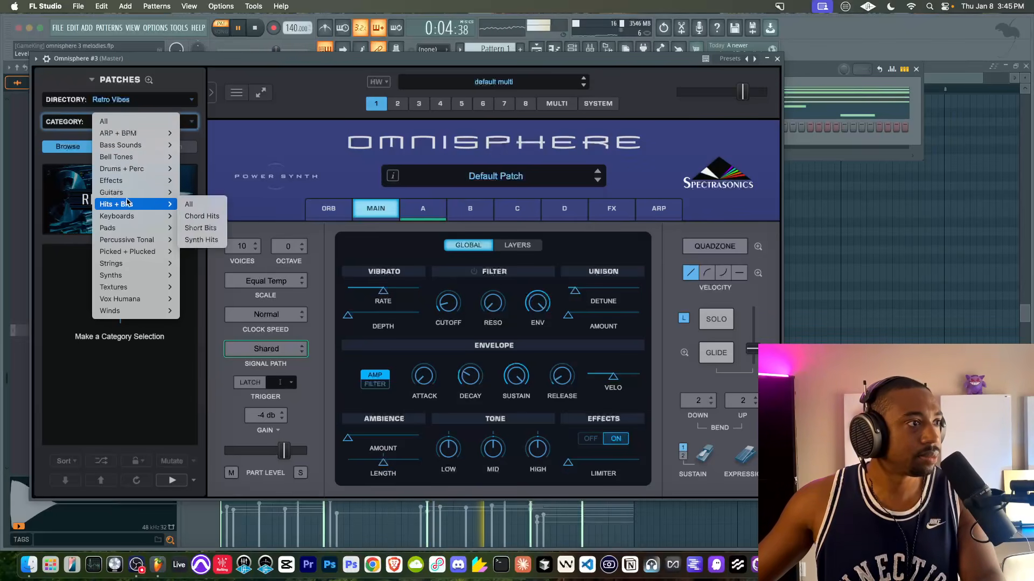
click(117, 216)
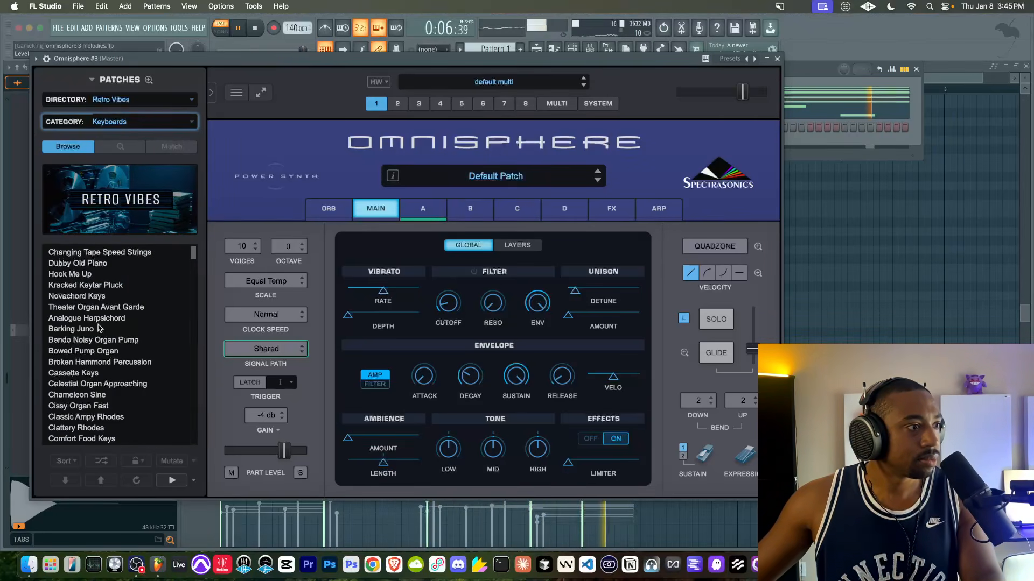
- Shuffle the keyboard patch list and load Overcompressed Keys
click(99, 329)
click(100, 461)
click(103, 373)
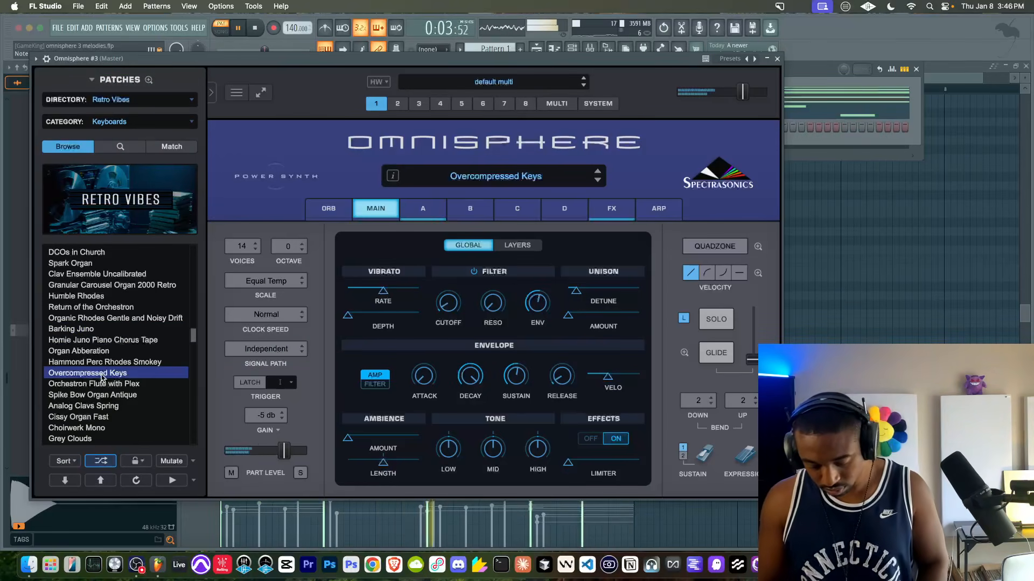
- Record a four-bar melody on the Omnisphere #3 channel, then close the plugin window and play the pattern back
click(256, 29)
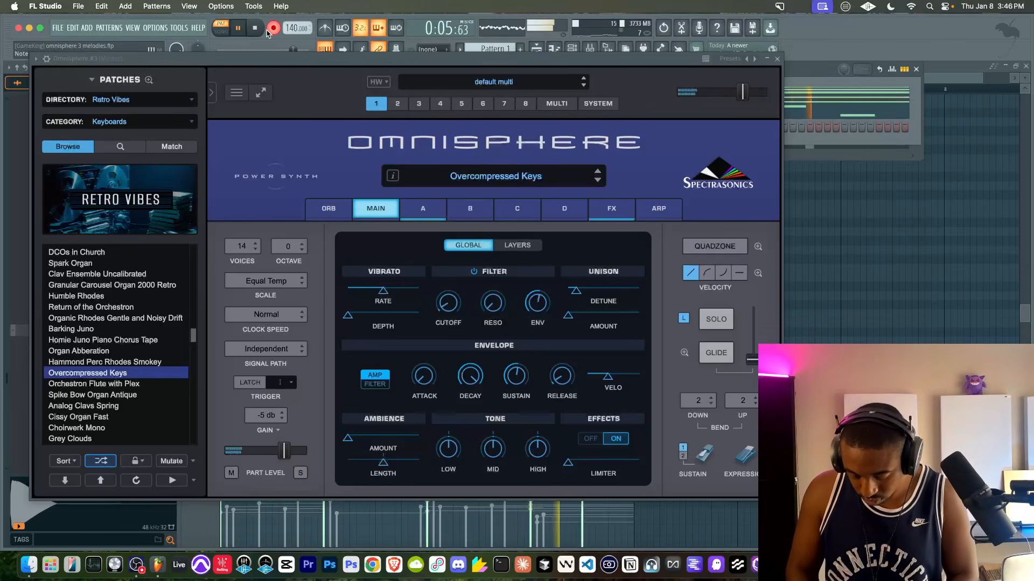
key(space)
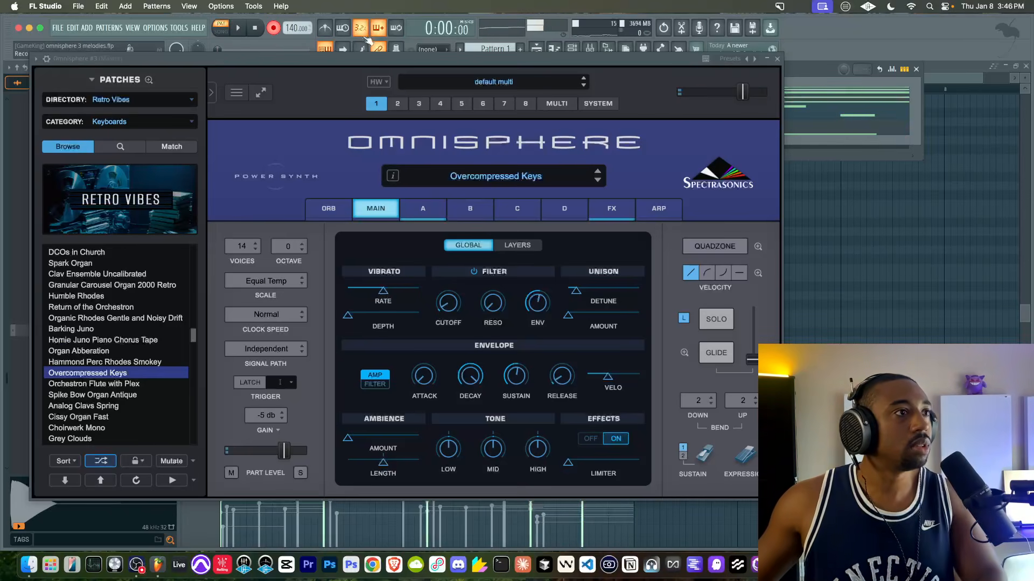
click(277, 27)
key(space)
click(776, 59)
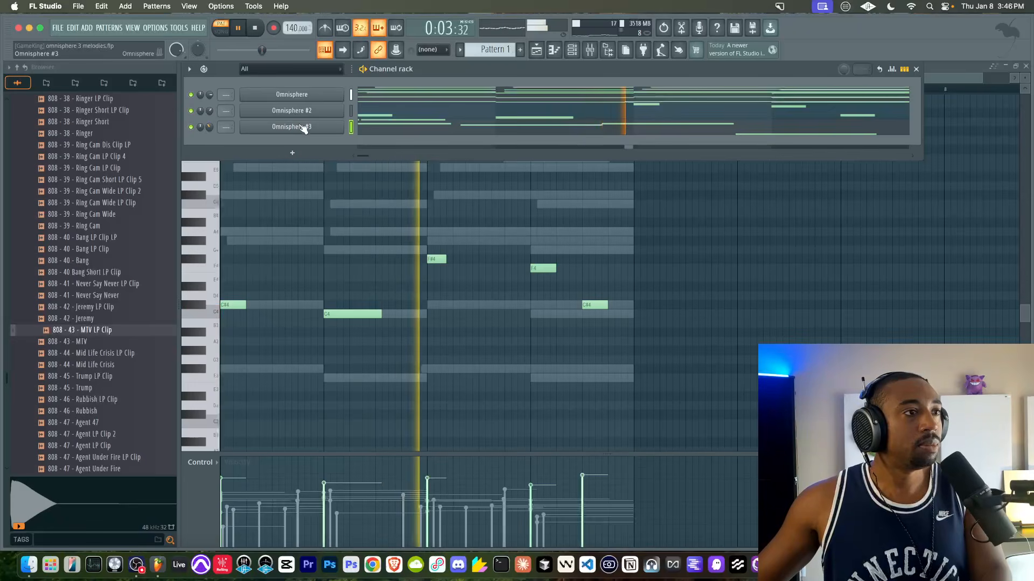
key(space)
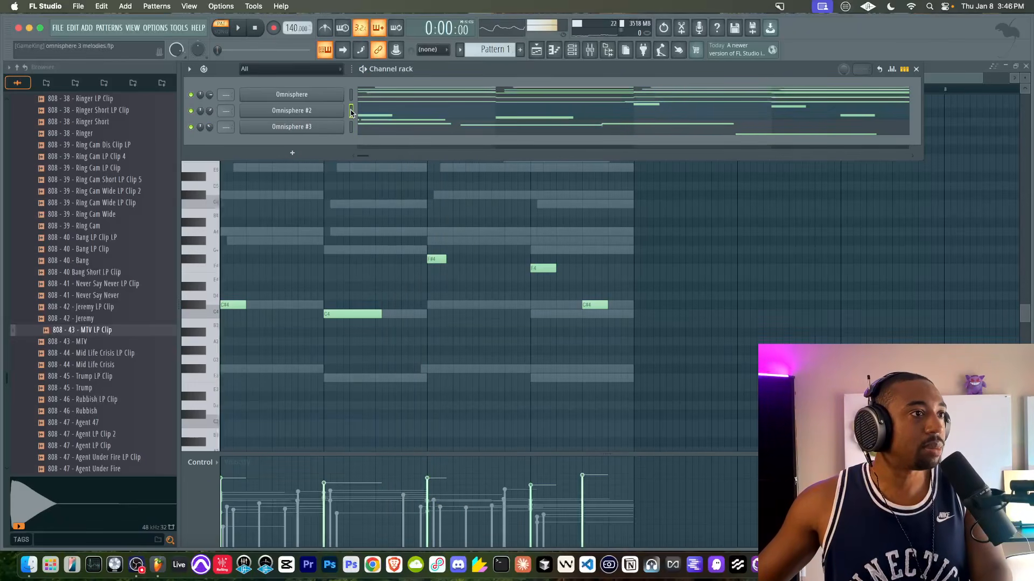
- Check the effects page of the Omnisphere #2 bass patch during playback, and close the plugin window
click(324, 111)
click(597, 194)
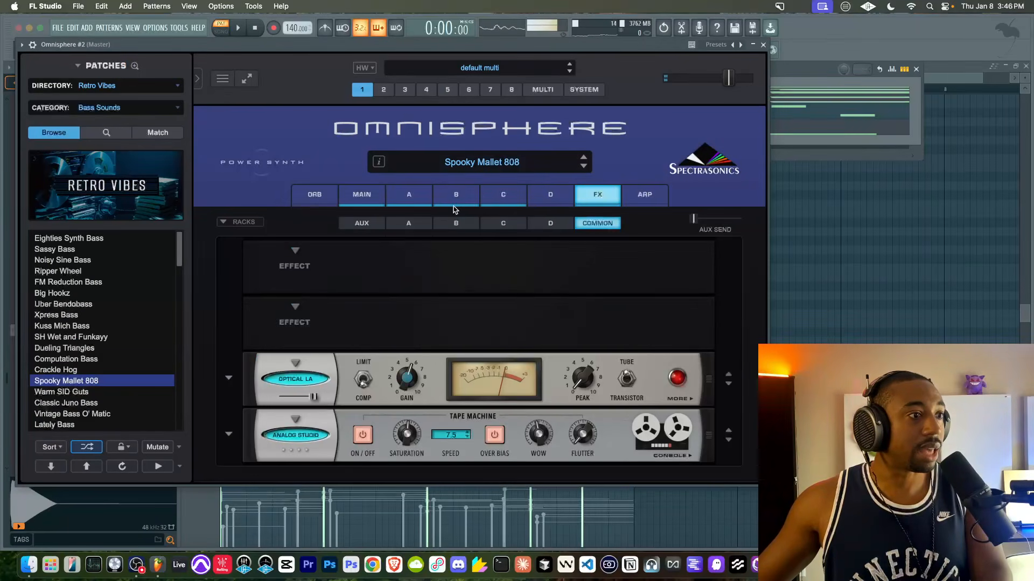
key(space)
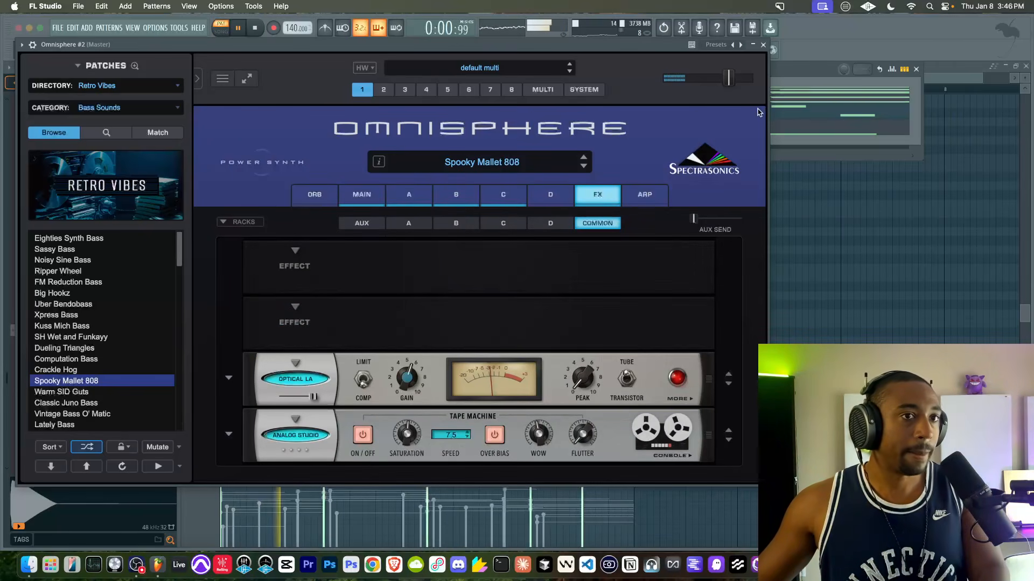
click(763, 45)
key(space)
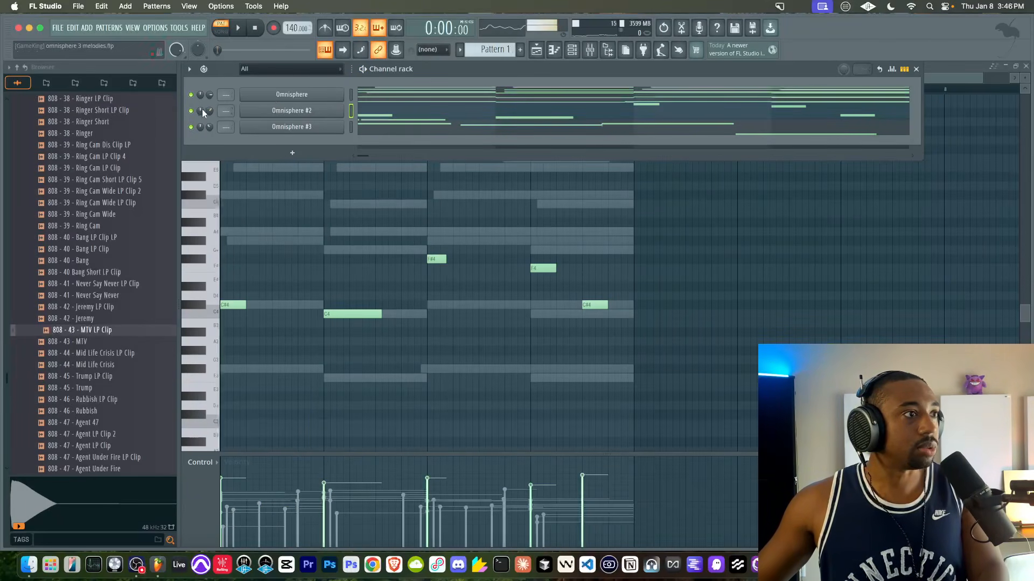
- Mute the Omnisphere #2 and #3 channels and show the effects page of the first Omnisphere's Dubby Old Piano patch
click(191, 111)
click(190, 127)
click(292, 94)
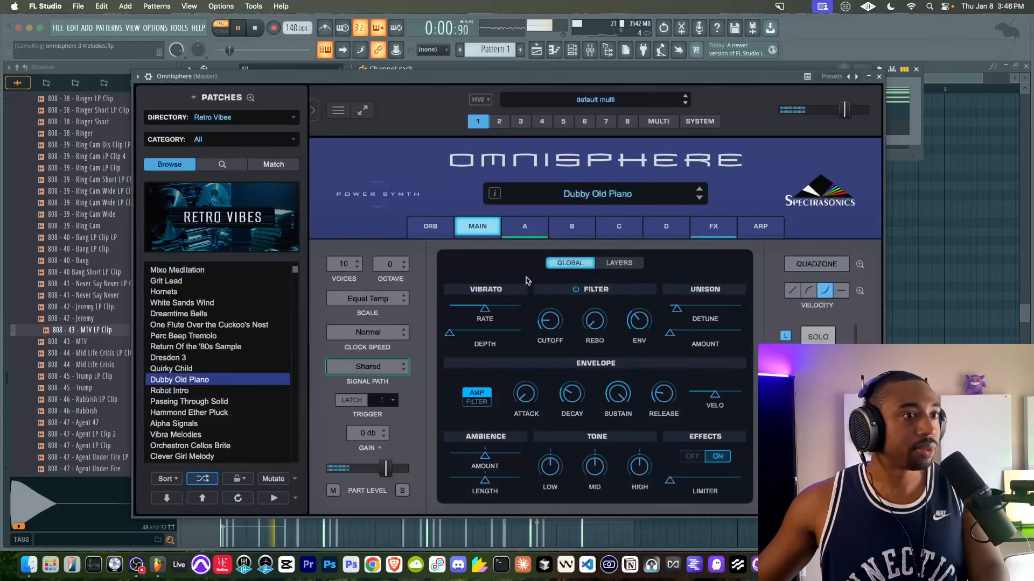
click(707, 226)
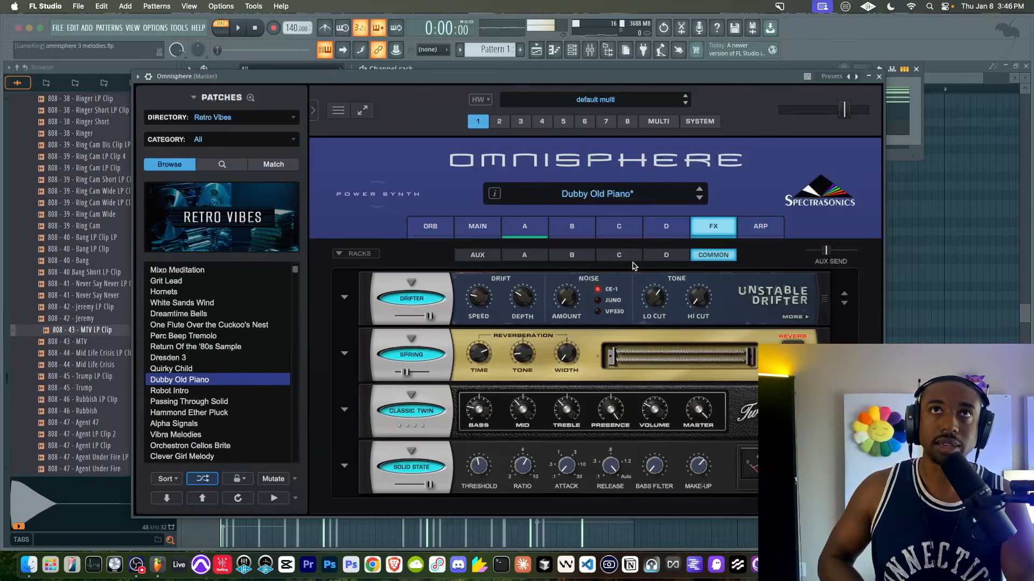
key(space)
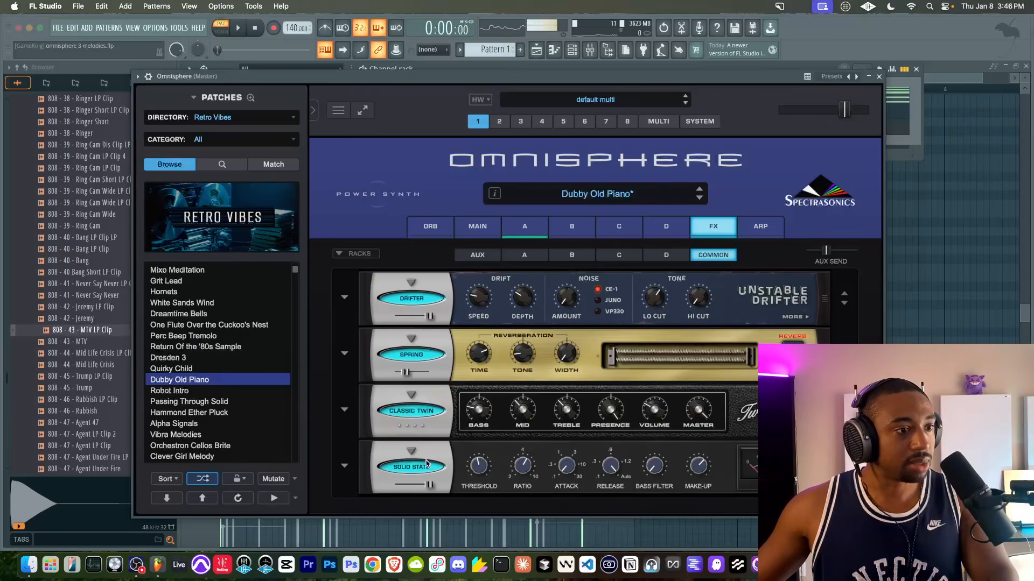
- Replace the Solid State compressor with the Half Speeder creative effect and slightly lower its mix during playback
click(411, 451)
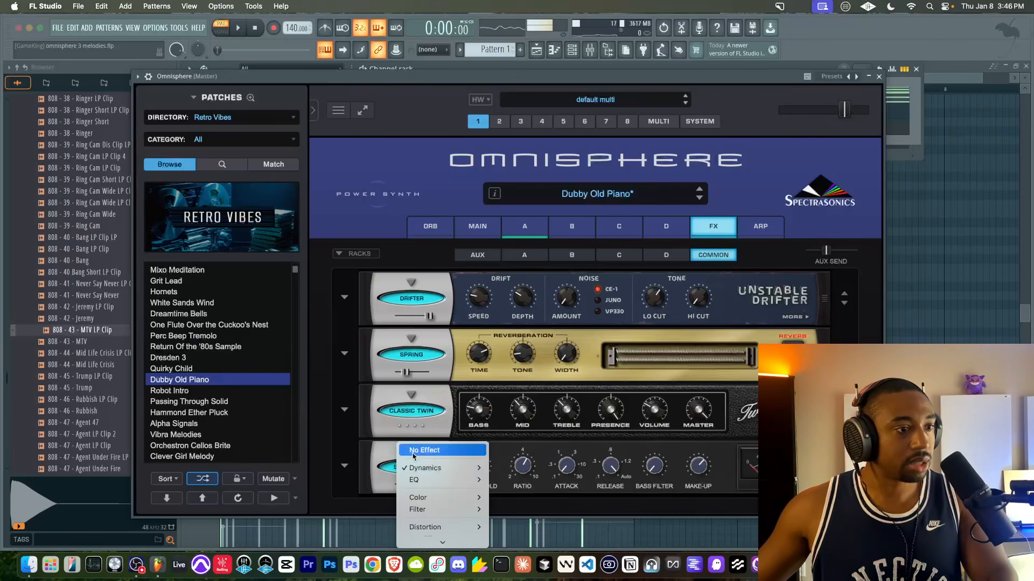
mouse_move(434, 475)
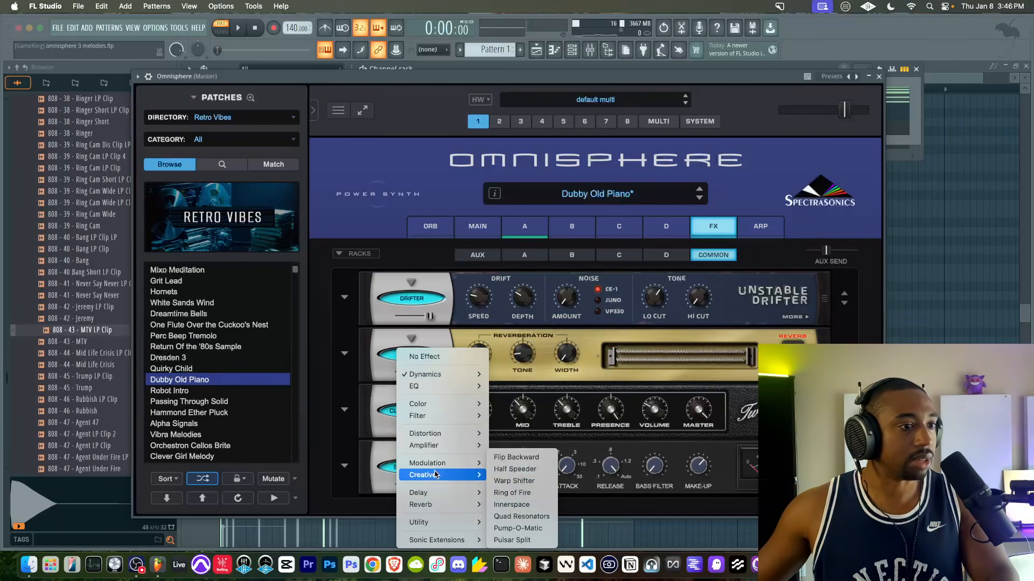
click(517, 469)
key(space)
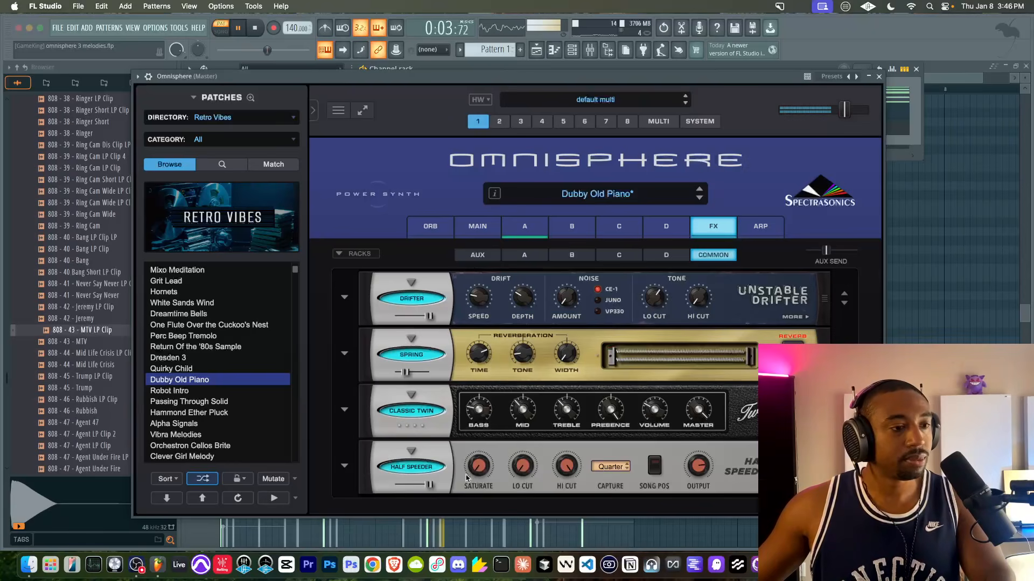
drag(430, 486, 424, 486)
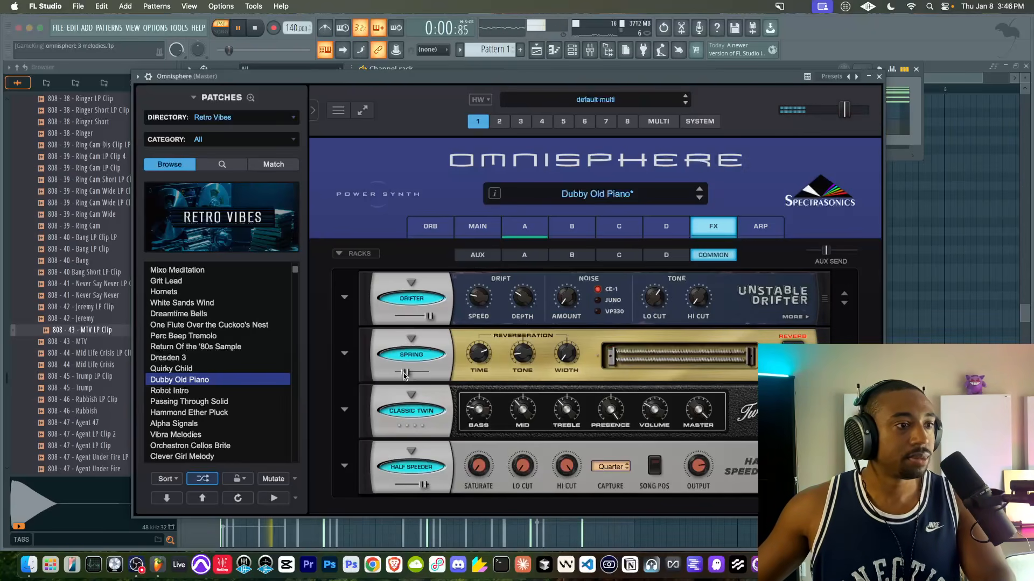
- Swap the Spring reverb for Solar Shimmer, then adjust its Trails and lower its mix
click(410, 354)
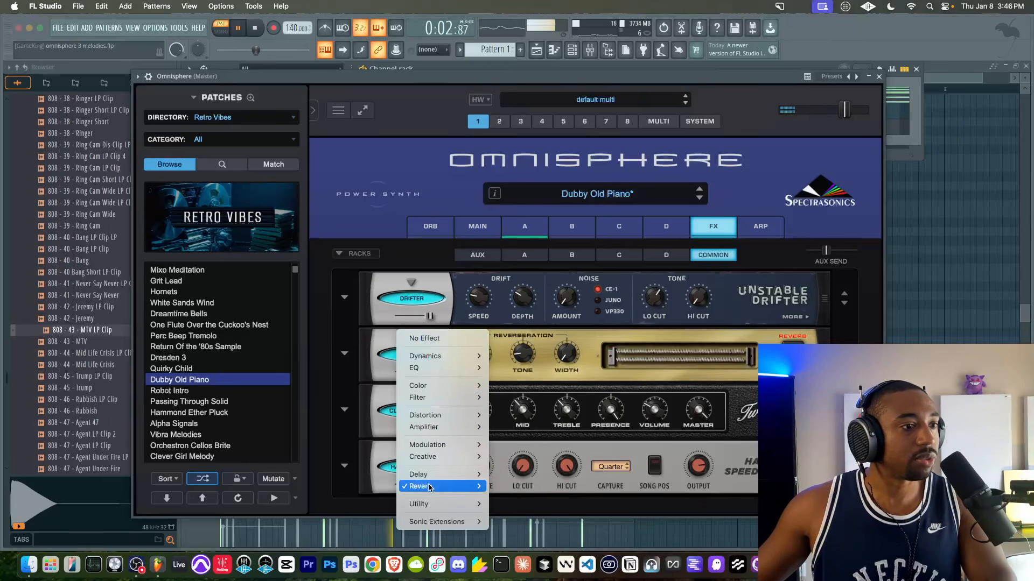
mouse_move(429, 488)
click(525, 488)
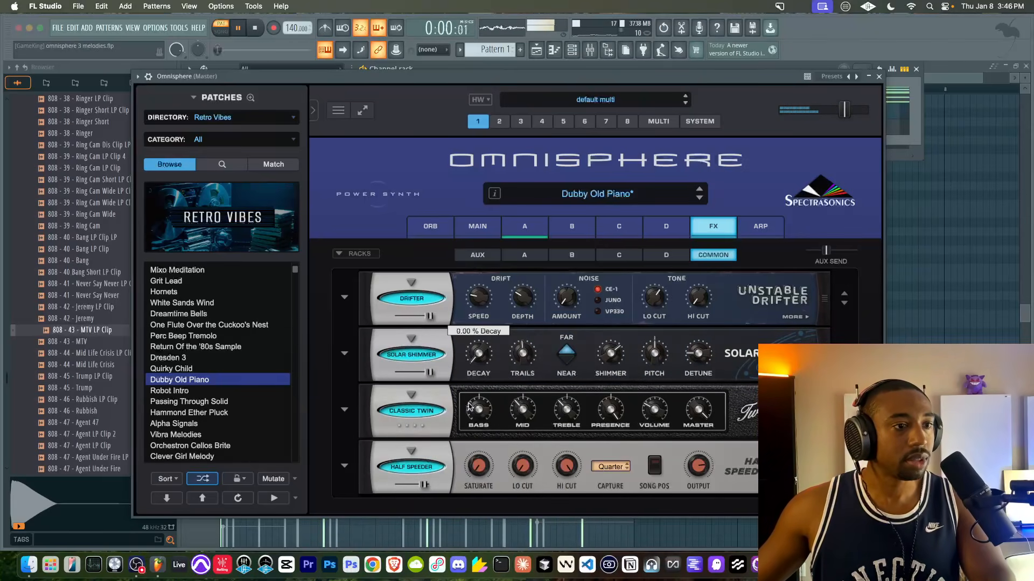
key(space)
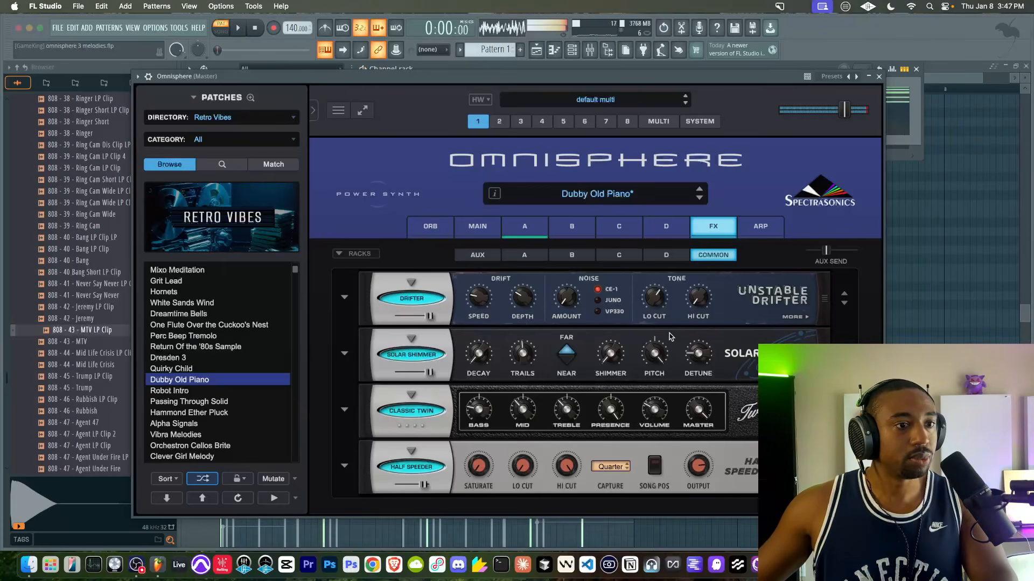
key(space)
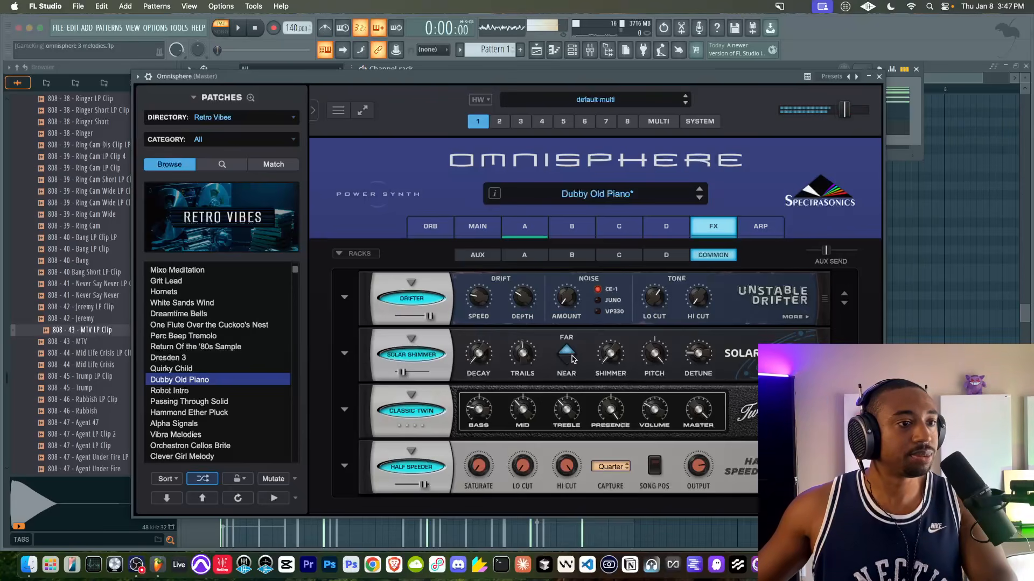
drag(525, 359, 520, 366)
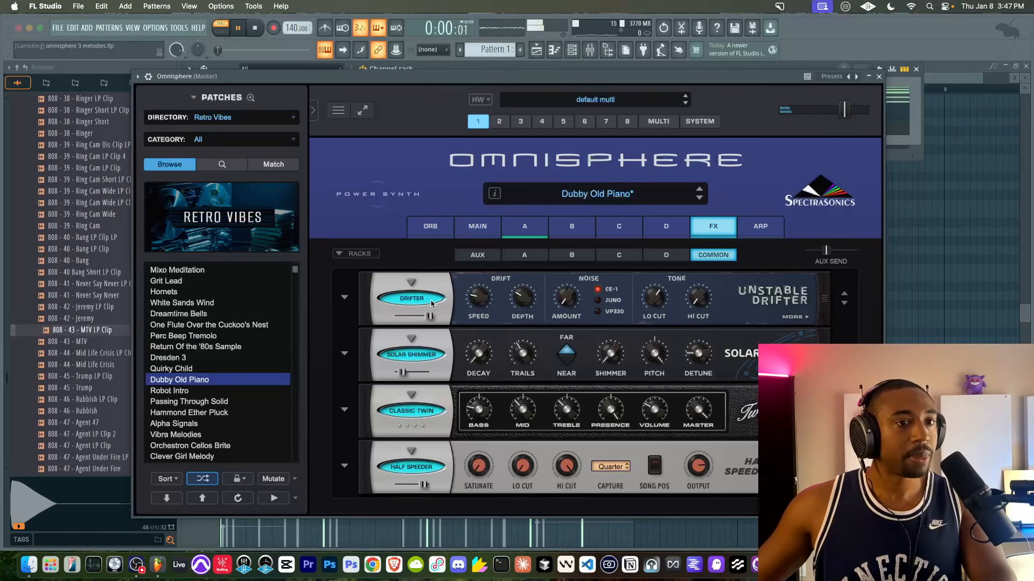
drag(408, 373, 401, 375)
mouse_move(397, 375)
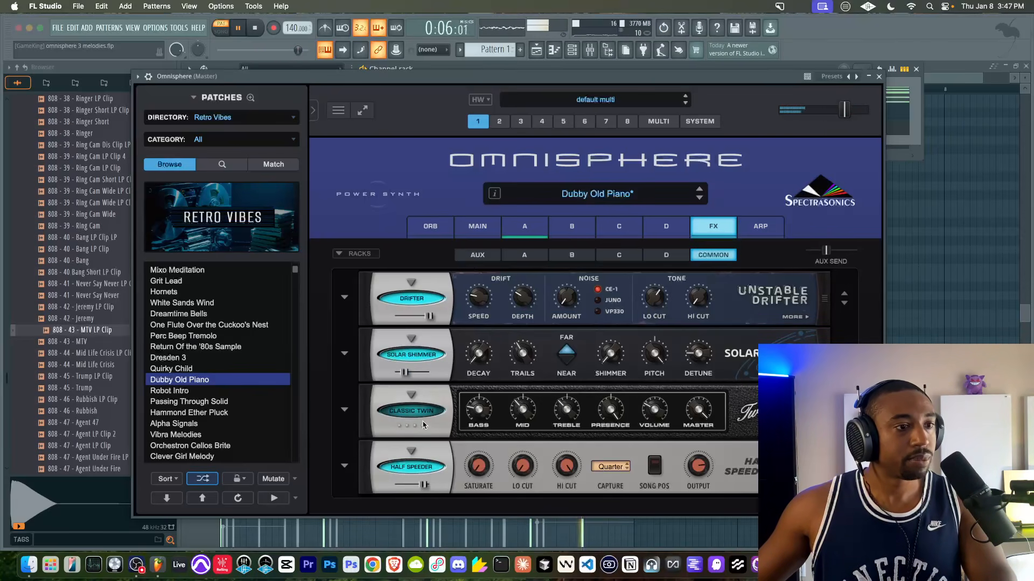
- Replace the Classic Twin amplifier with the Wah-Wah filter and show its auto-envelope controls
click(412, 397)
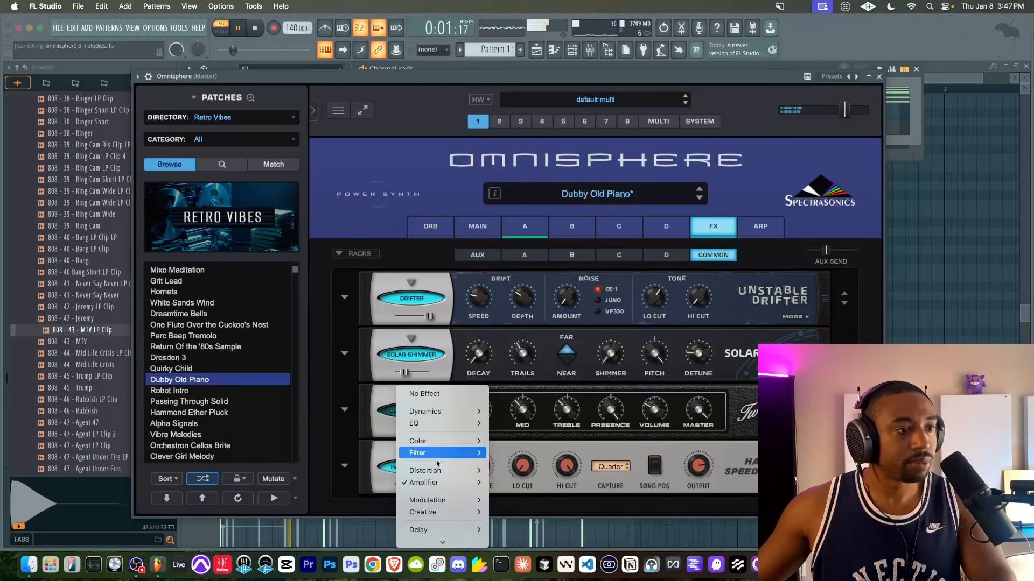
mouse_move(437, 453)
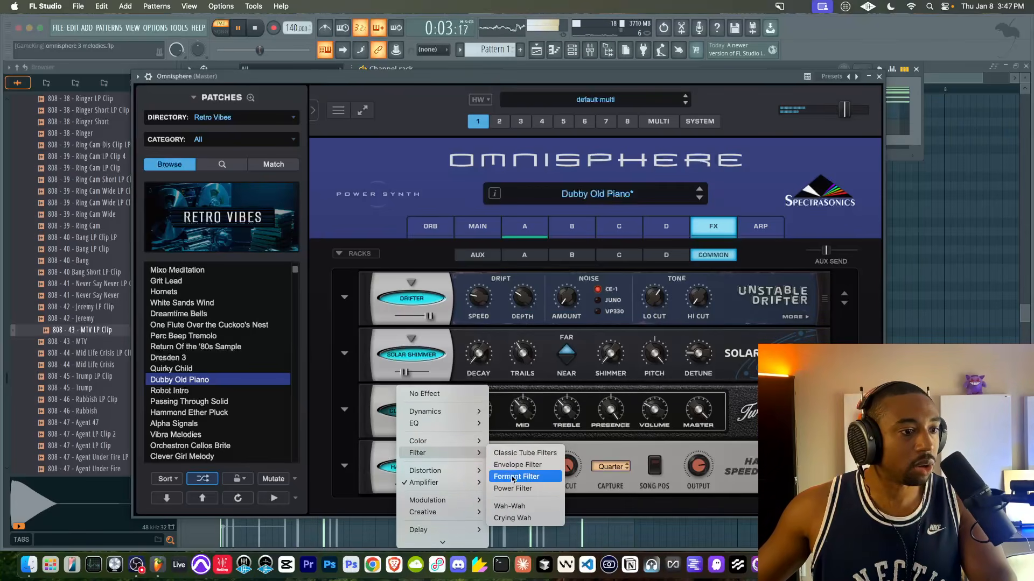
click(511, 506)
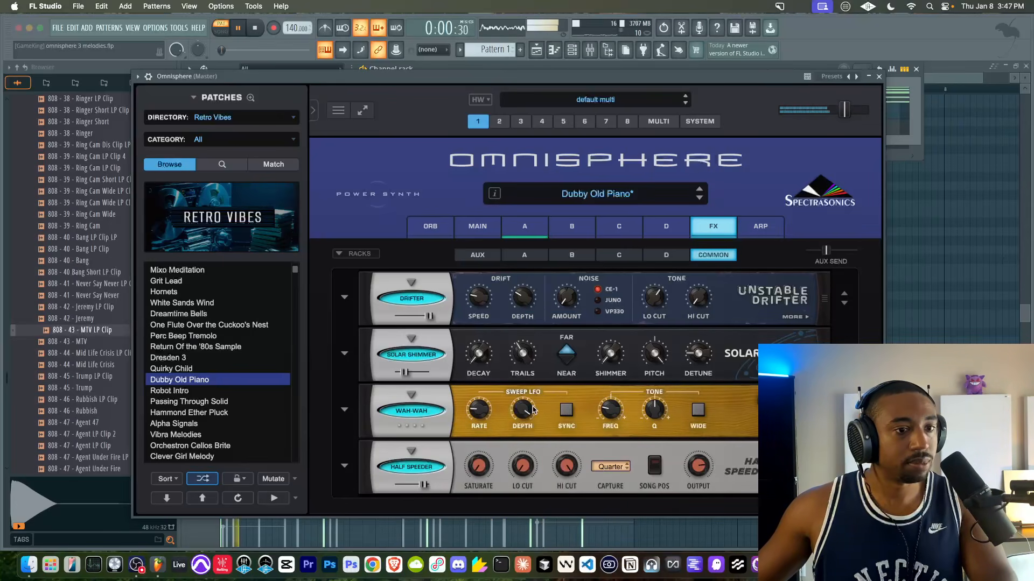
click(565, 397)
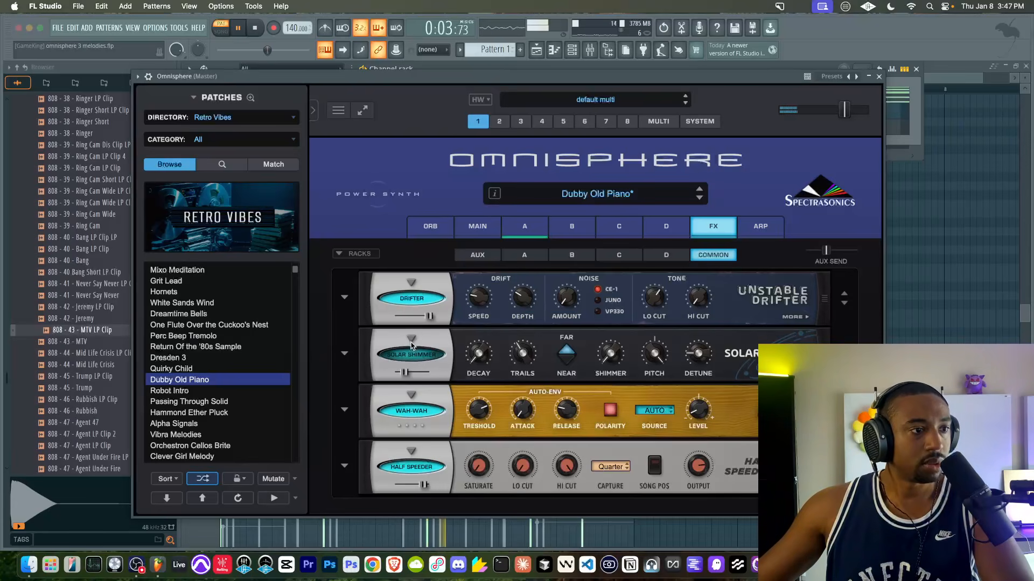
- Replace Solar Shimmer with the Chameleon chorus, raise the piano instrument's master level and close the plugin window
click(425, 355)
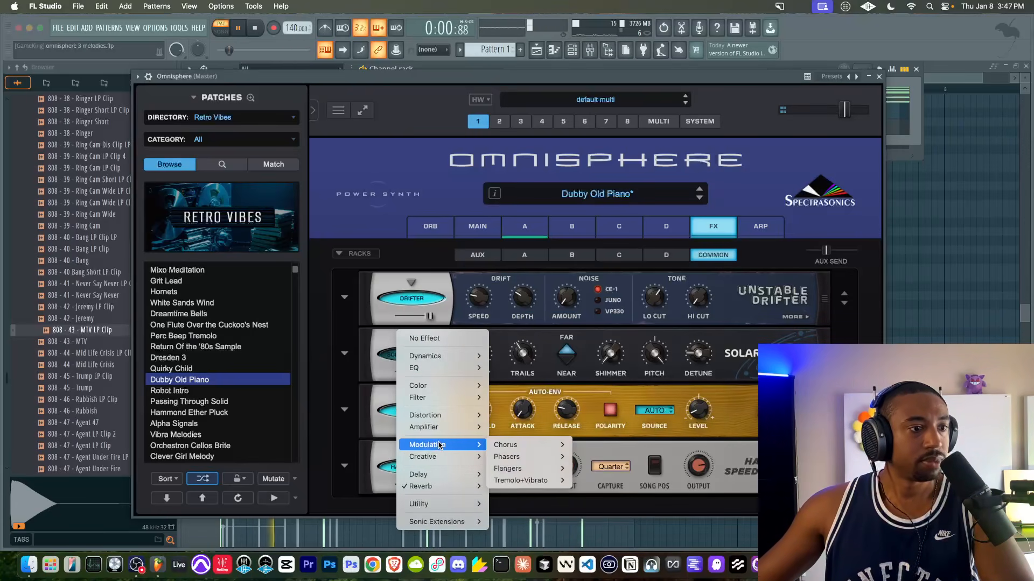
click(533, 447)
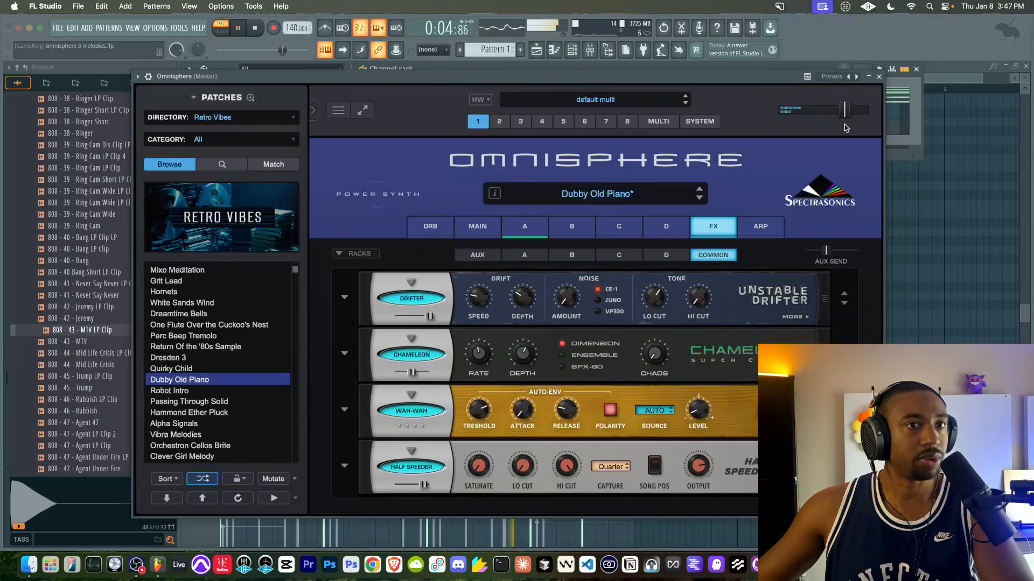
drag(845, 115, 855, 115)
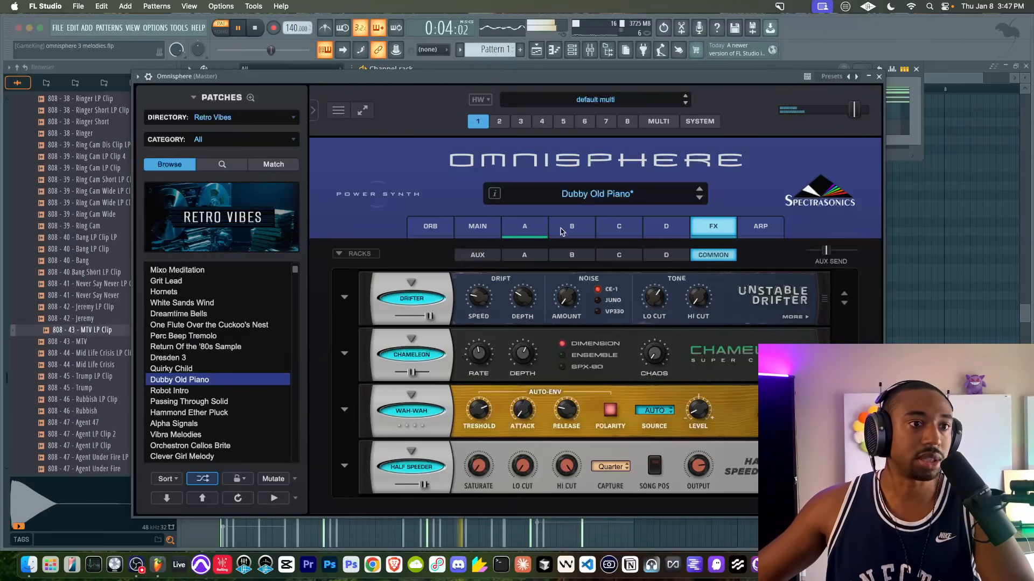
click(761, 226)
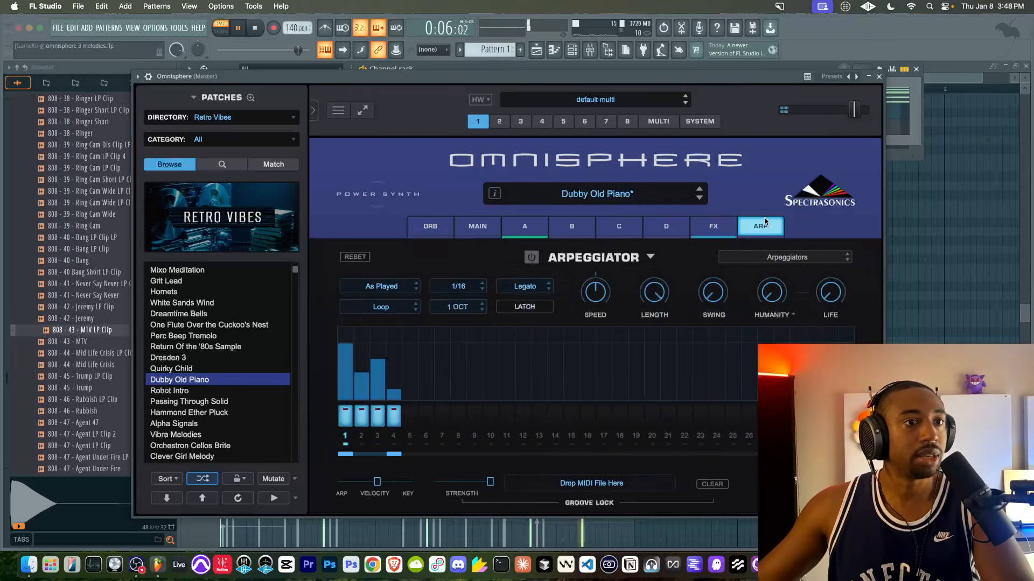
click(879, 77)
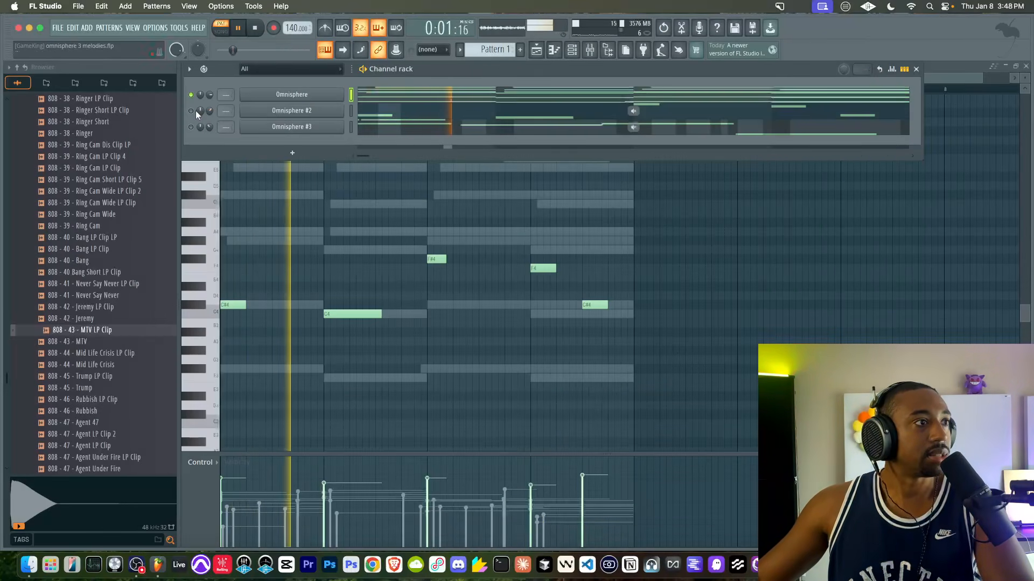
- Unmute Omnisphere #2 and check its bass patch's A, B and C layers, ending on the common effects rack
click(191, 111)
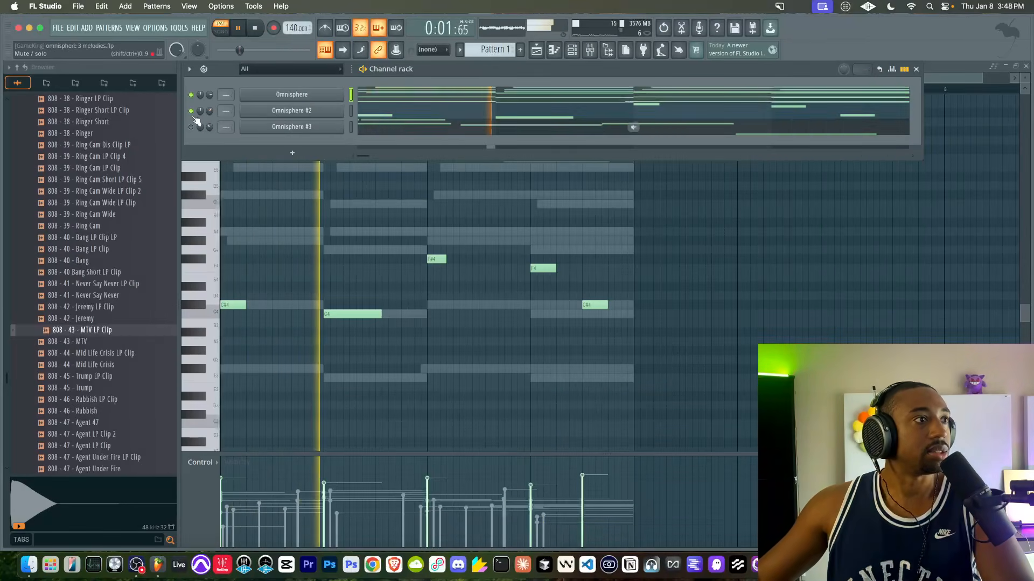
click(259, 112)
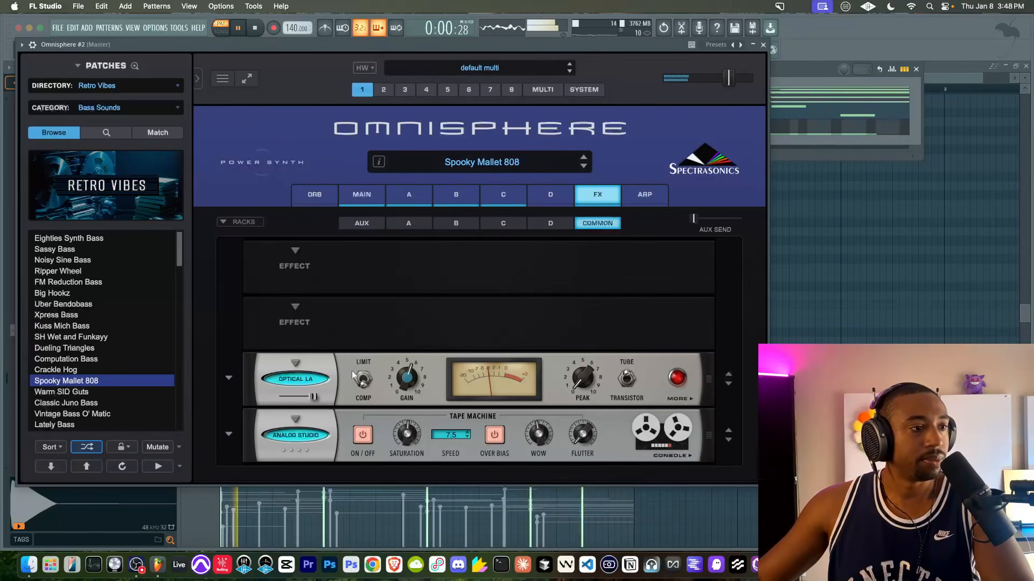
click(302, 319)
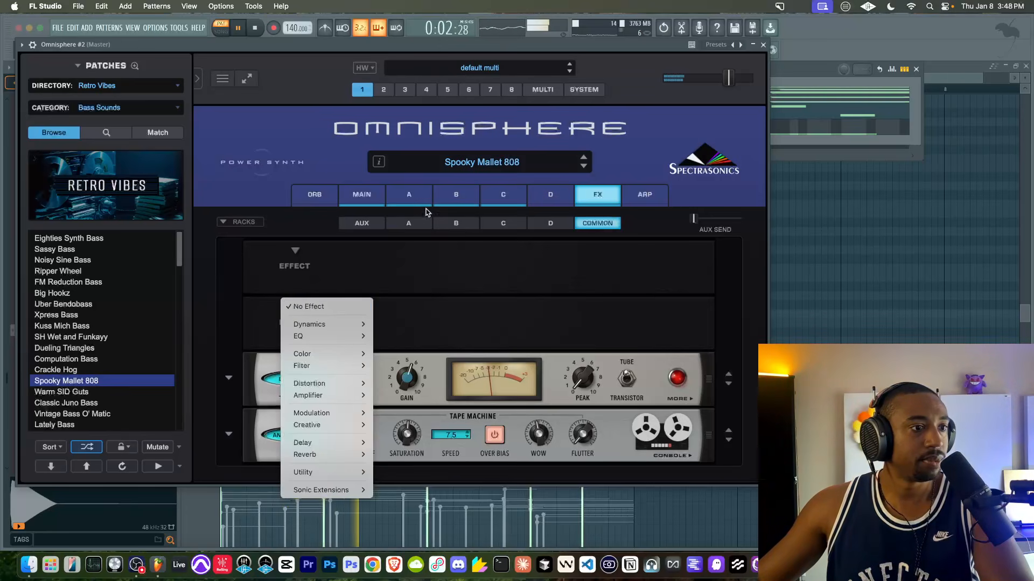
click(418, 222)
click(417, 192)
click(451, 192)
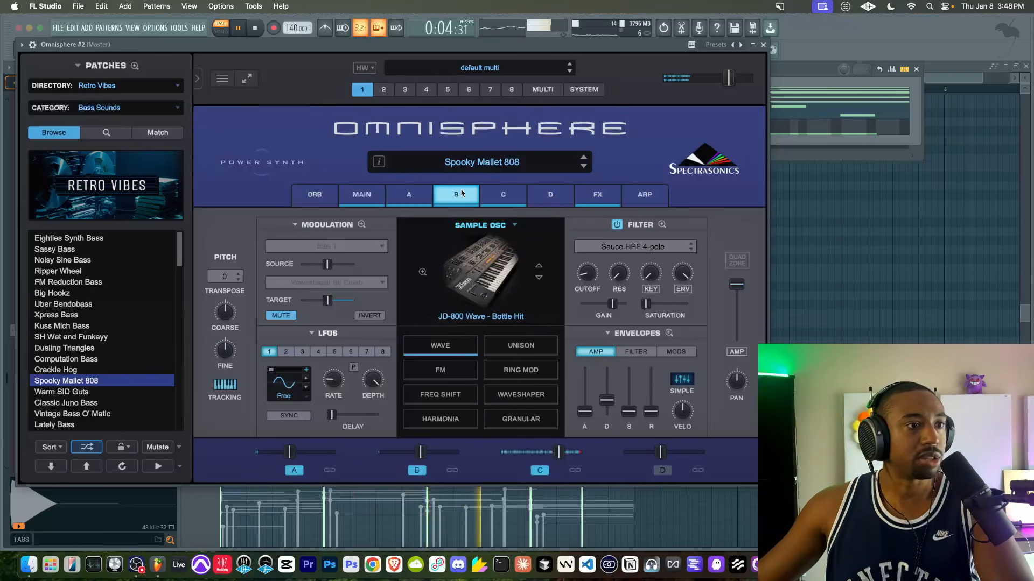
click(503, 194)
click(597, 194)
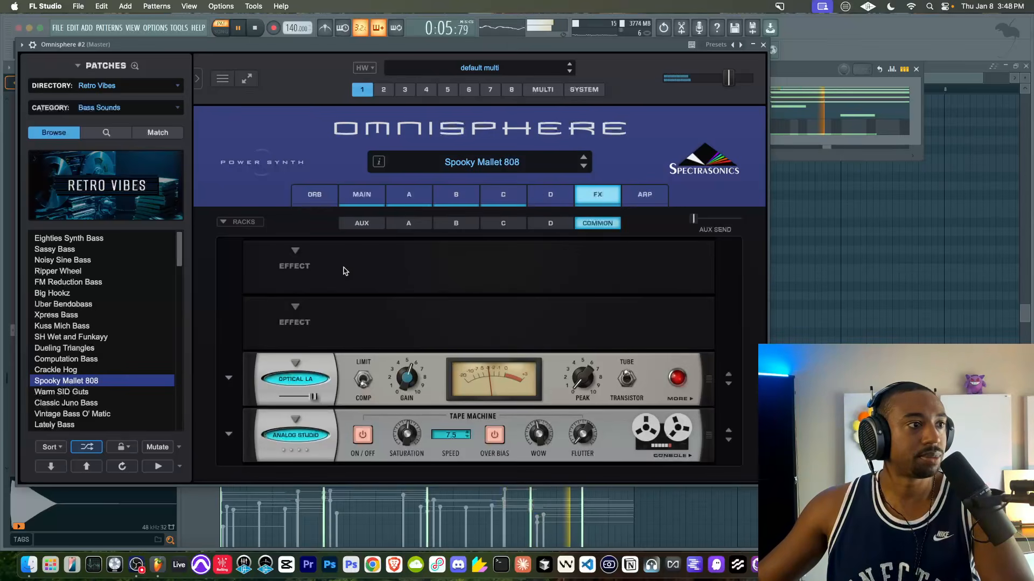
- Load the Mean Machine distortion into the bass patch's first effect slot, adjust its Drive and close the plugin window
click(298, 251)
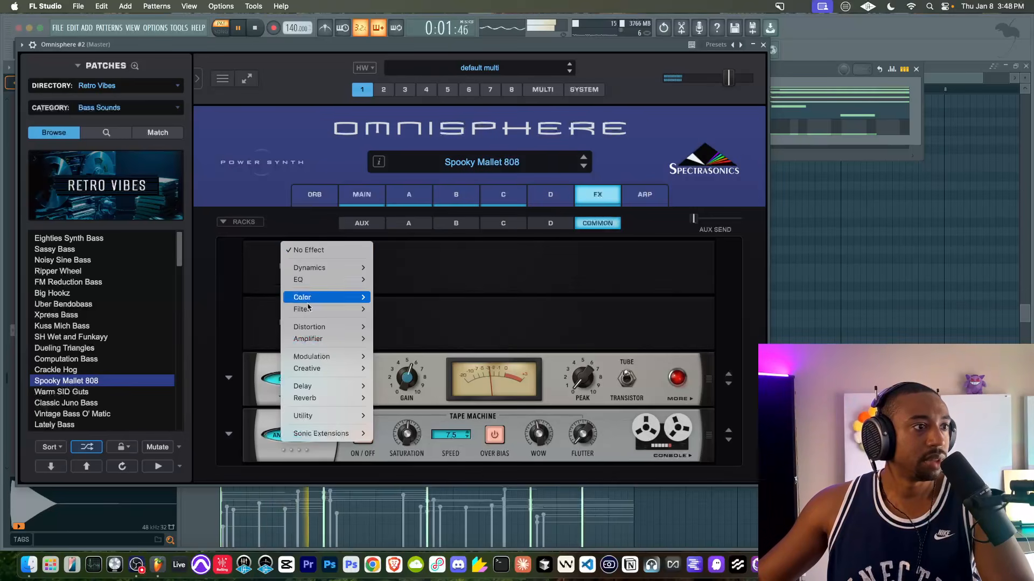
mouse_move(309, 326)
click(401, 326)
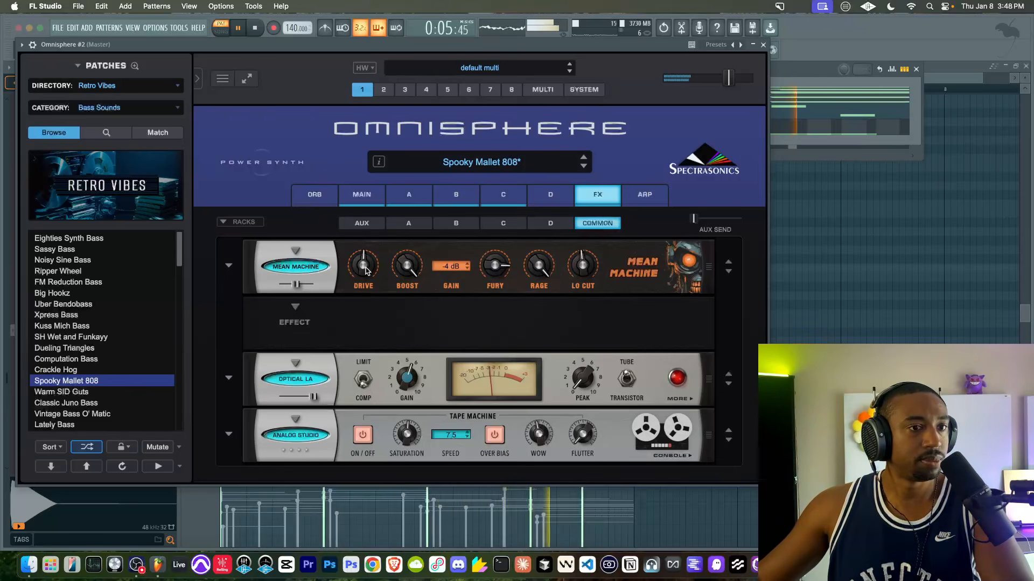
mouse_move(363, 269)
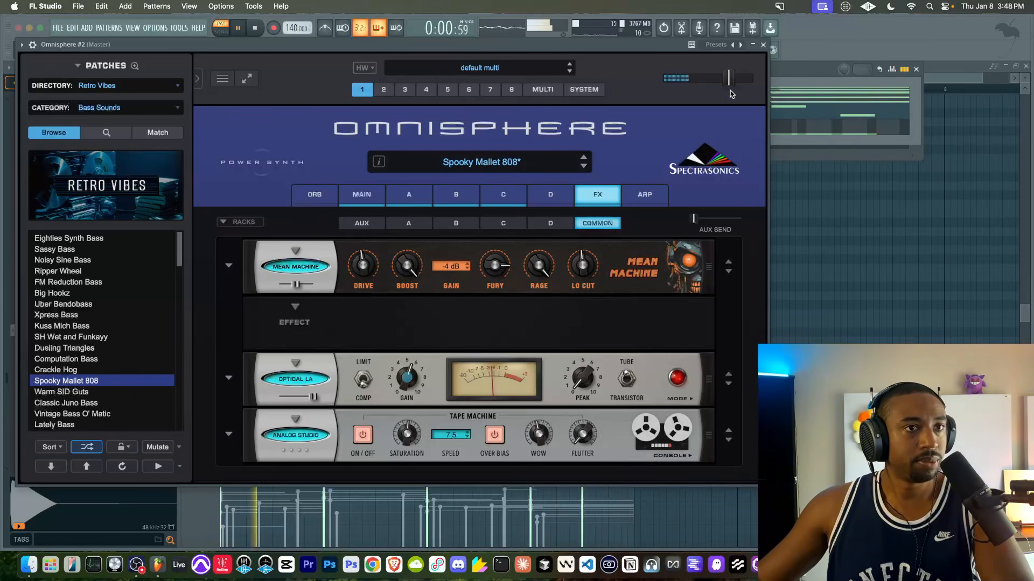
click(764, 45)
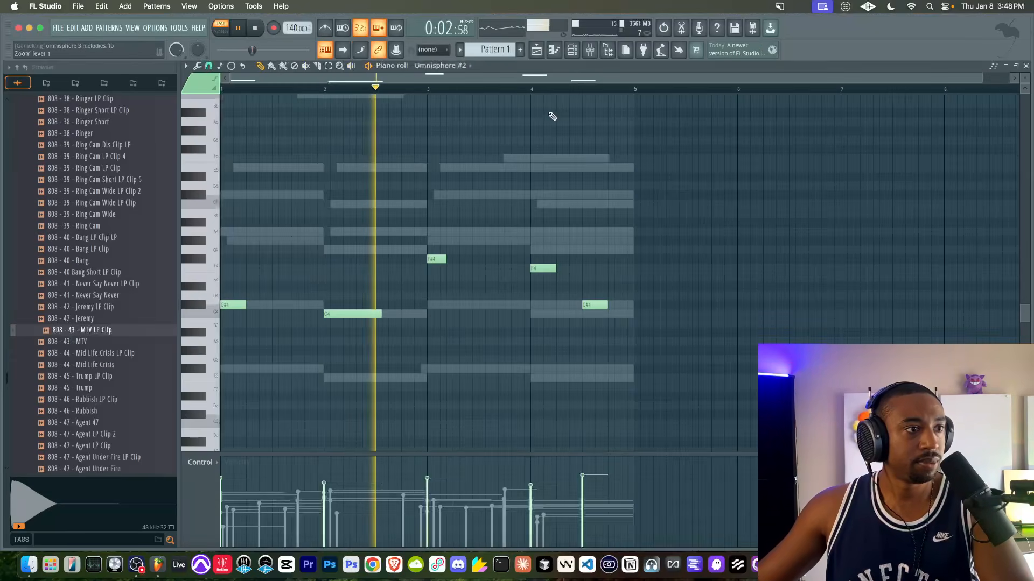
- Reopen the channel rack, adjust Omnisphere #2's channel volume and unmute Omnisphere #3
click(572, 50)
drag(211, 111, 211, 116)
click(191, 127)
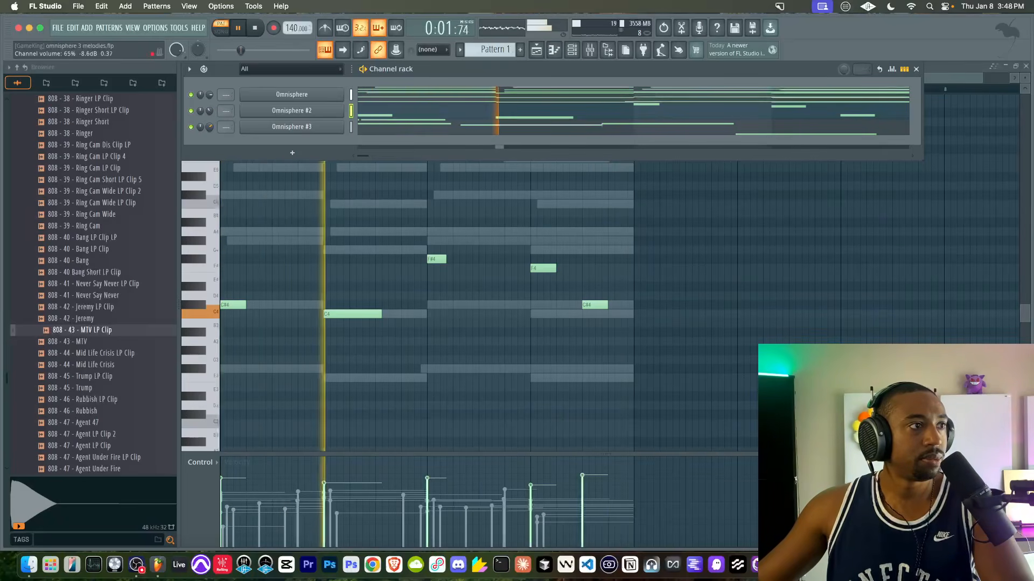
- Open Omnisphere #3's common effects rack and replace the Multiband Comp in the first slot with the Super Verb reverb
click(281, 127)
click(612, 208)
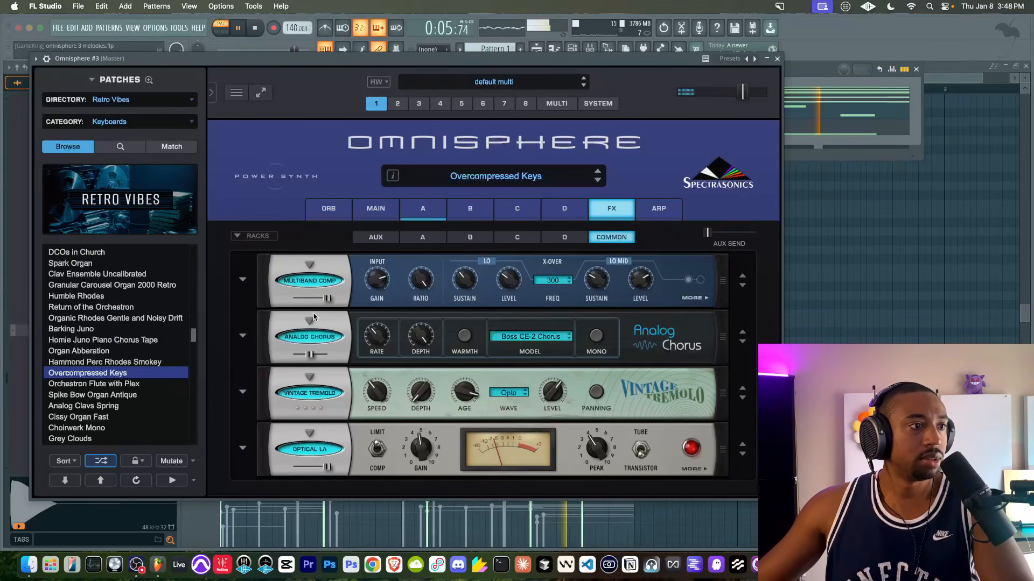
click(317, 268)
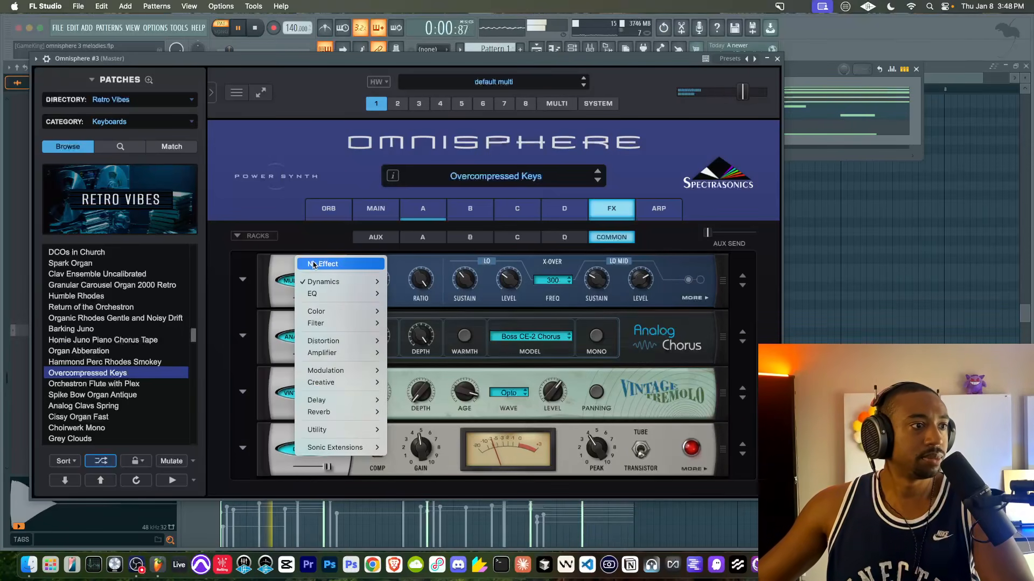
mouse_move(366, 412)
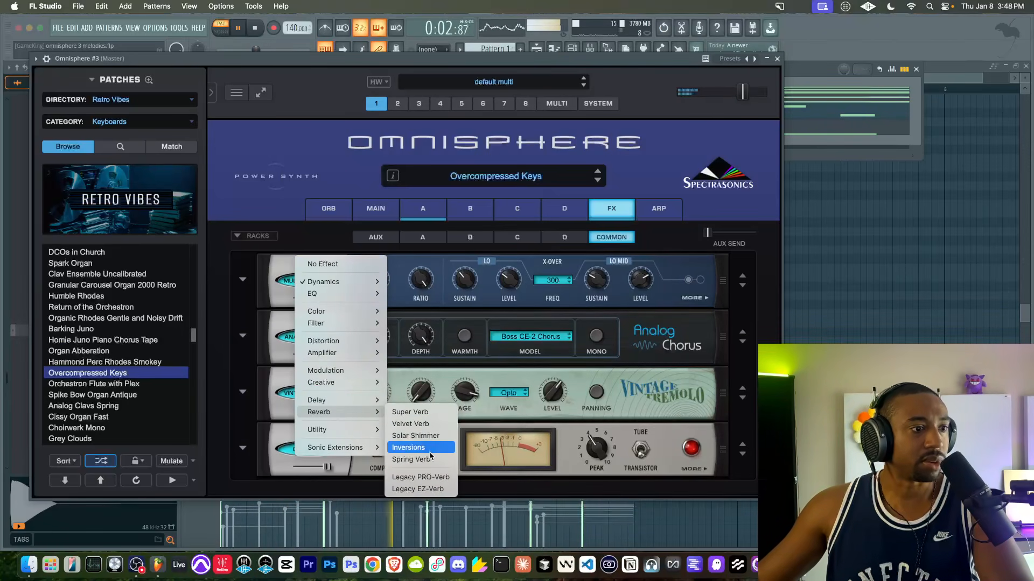
click(420, 412)
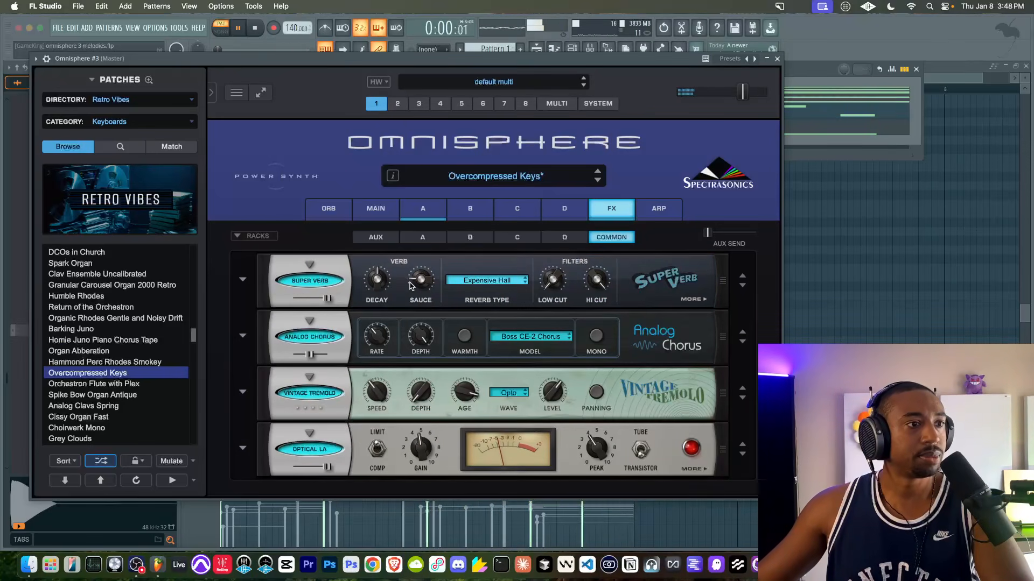
- Replace Omnisphere #3's Vintage Tremolo with the Half Speeder effect, close the plugin window and stop playback
click(318, 374)
mouse_move(348, 495)
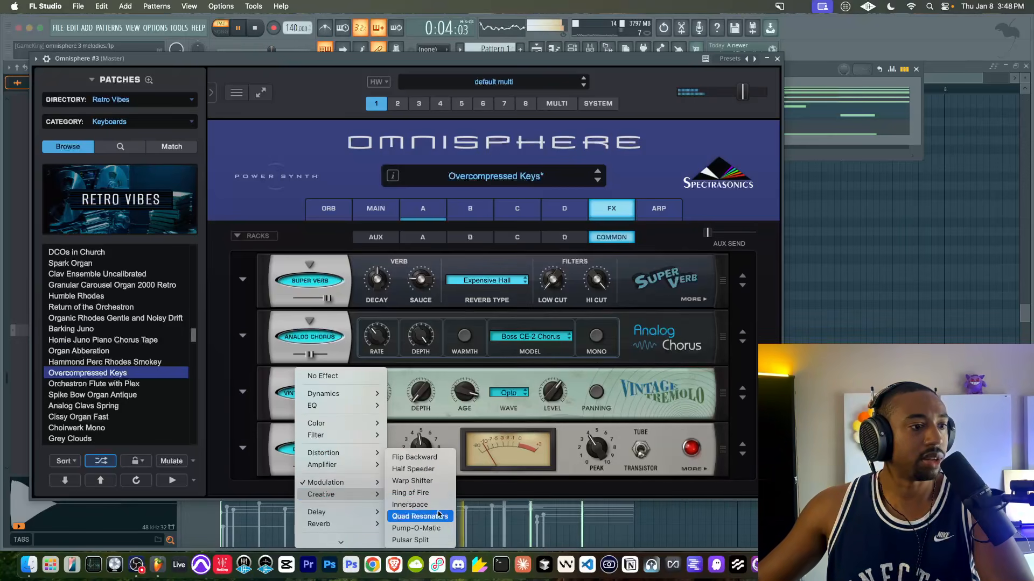
click(415, 469)
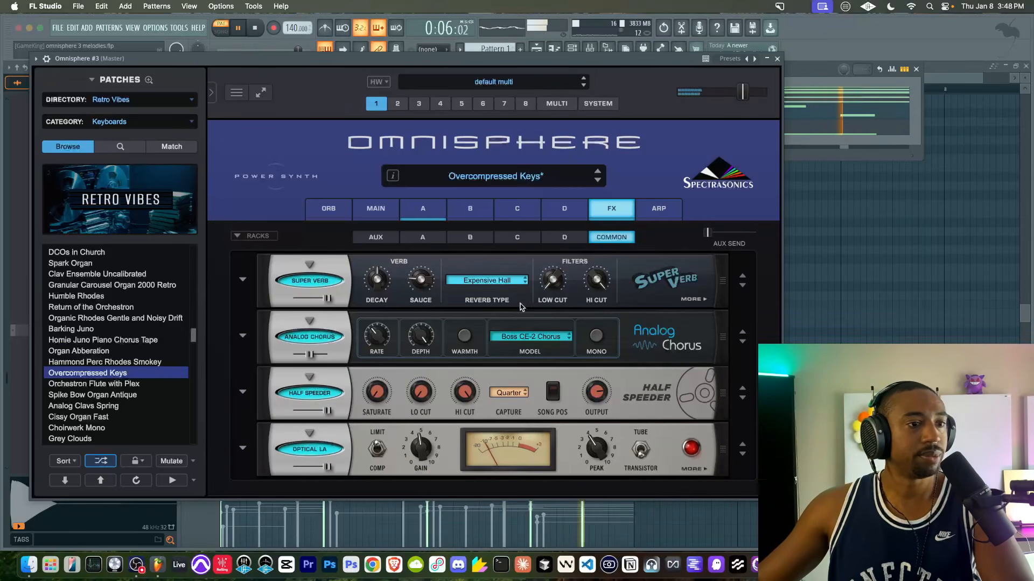
click(776, 59)
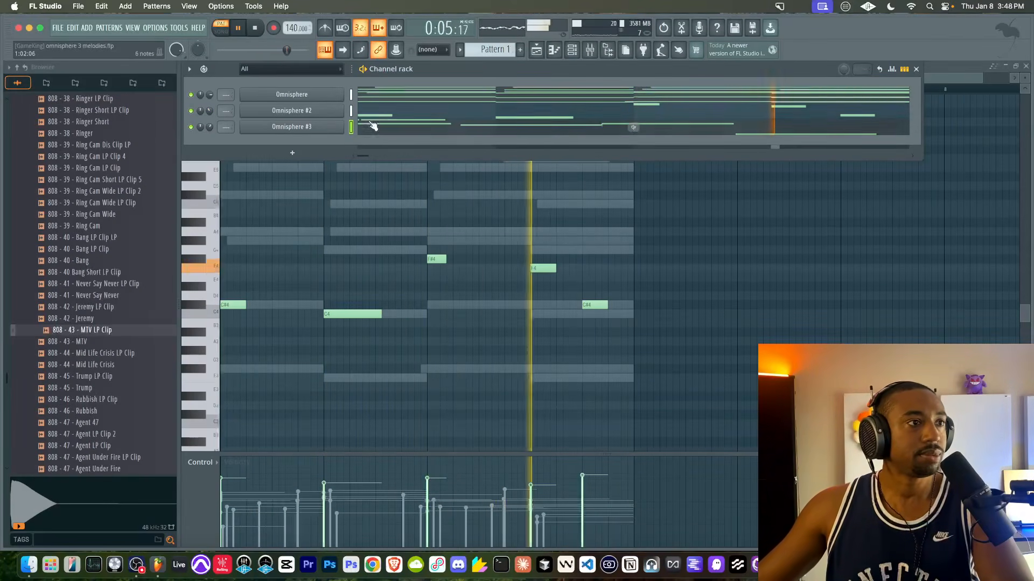
key(space)
- Create Pattern 2, record a 16-bar Omnisphere chord part into the playlist with the metronome on and open the clip's notes
click(520, 49)
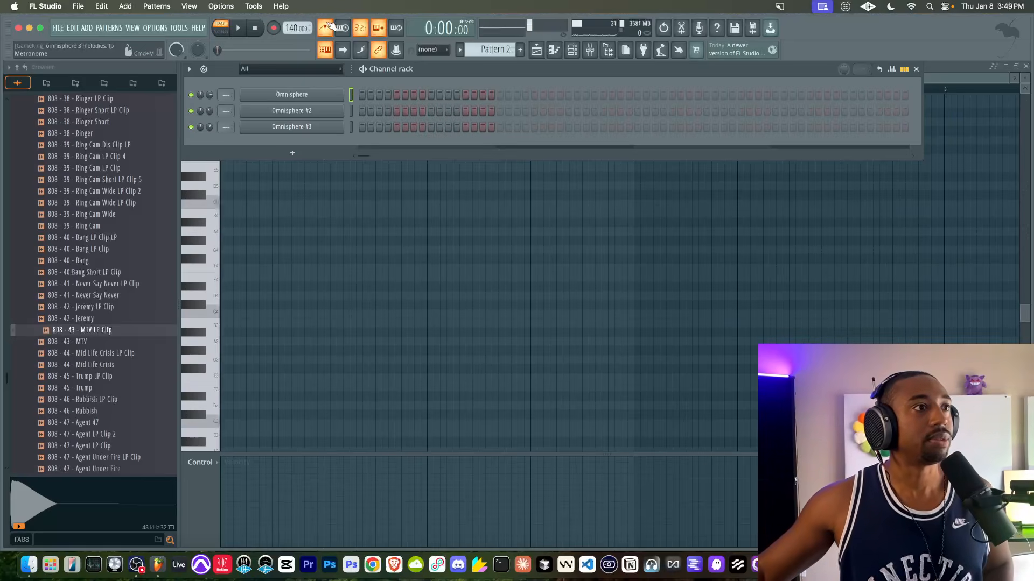
click(534, 50)
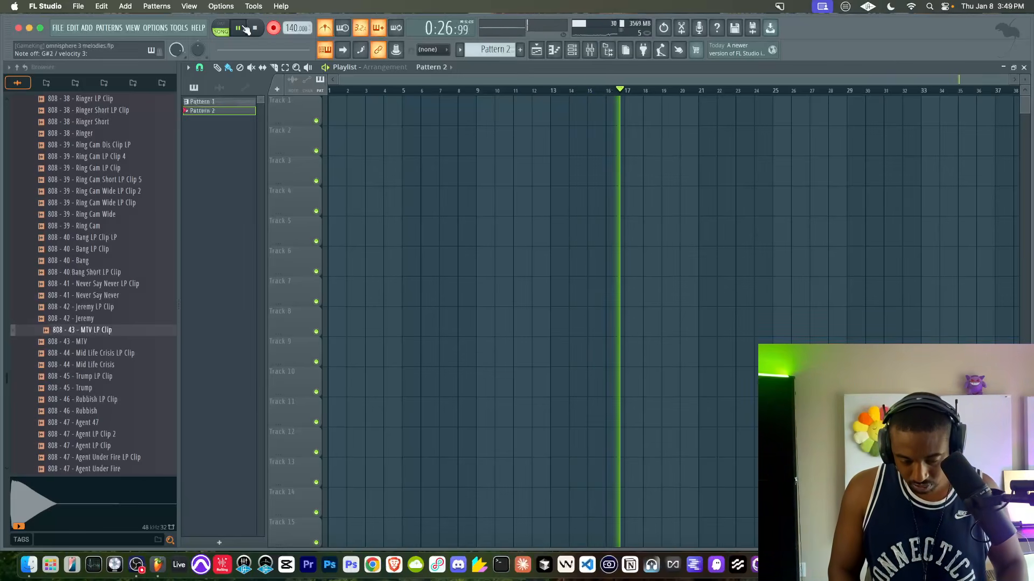
key(space)
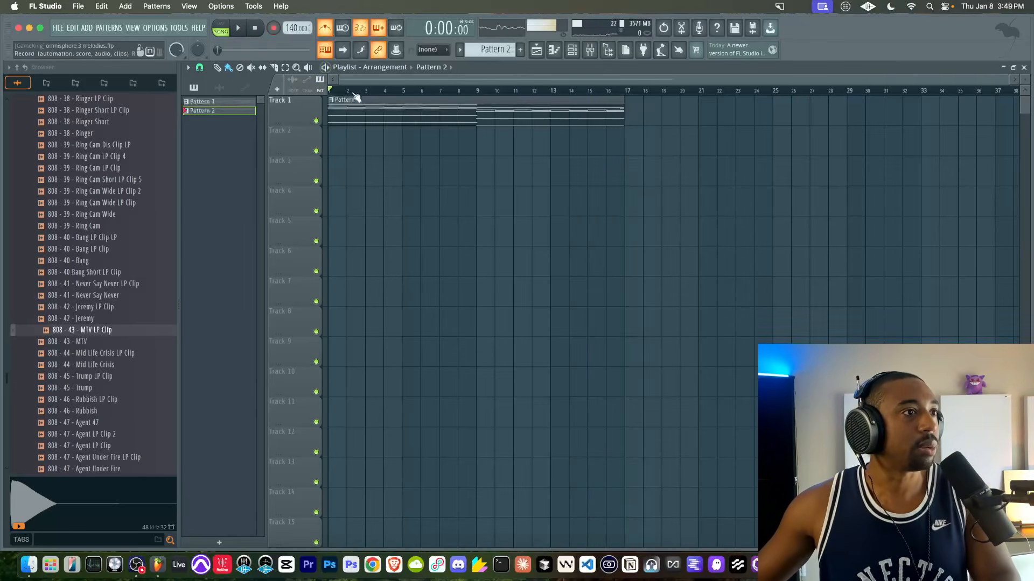
double_click(355, 98)
- Create Pattern 3 and record a 16-bar Omnisphere #2 bass line into it over the Pattern 2 chords
click(553, 50)
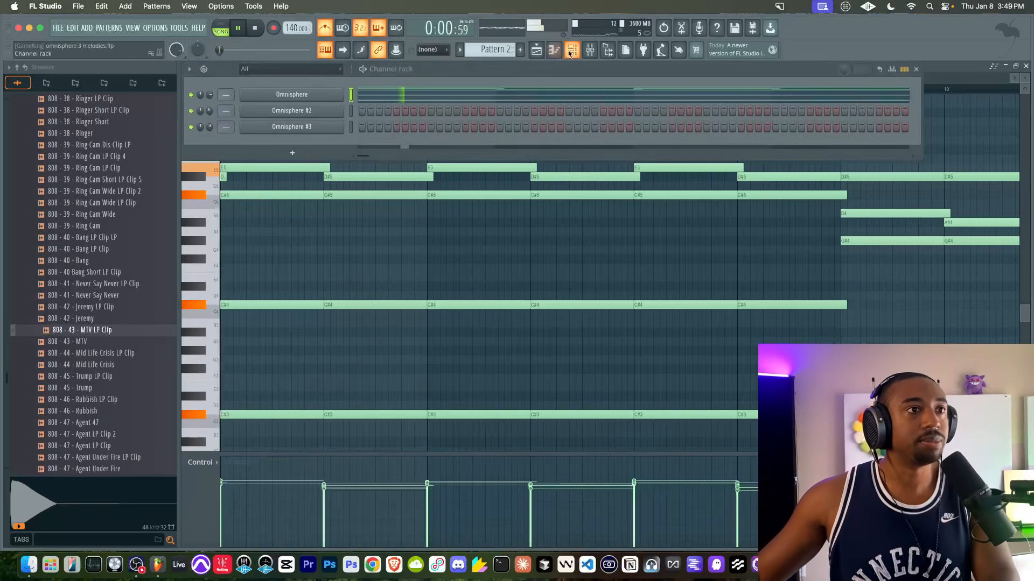
key(F4)
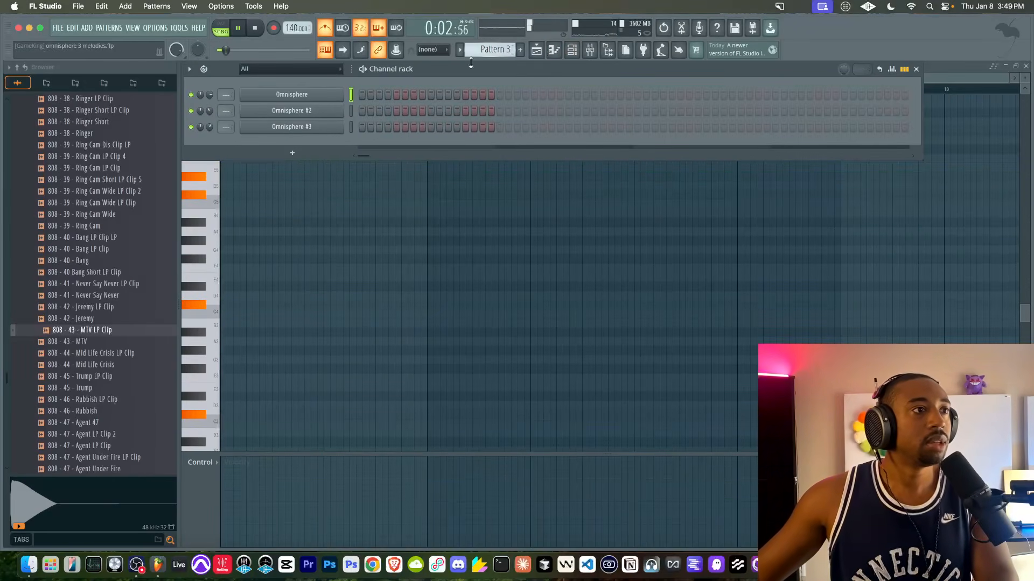
key(F5)
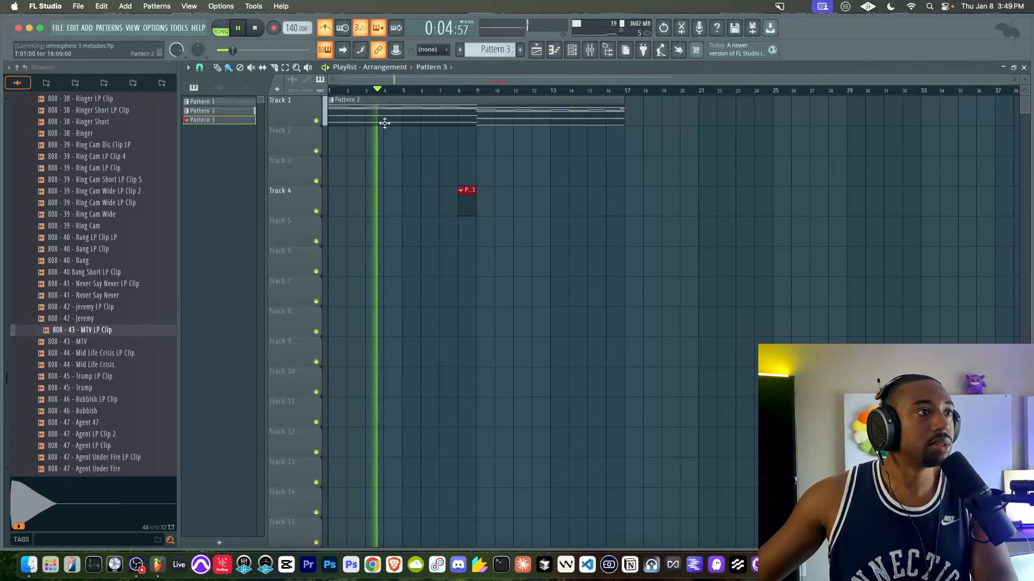
key(space)
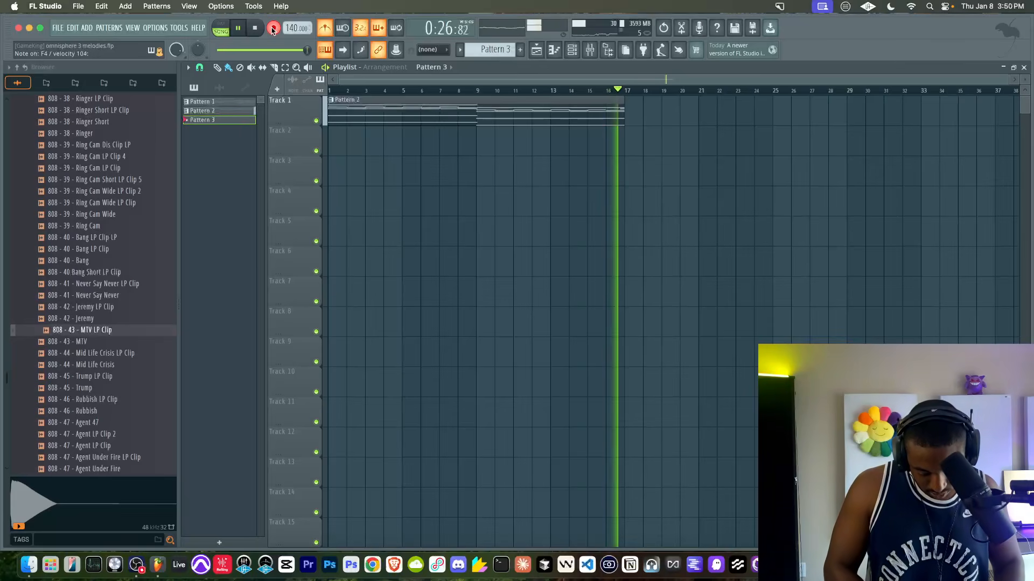
key(space)
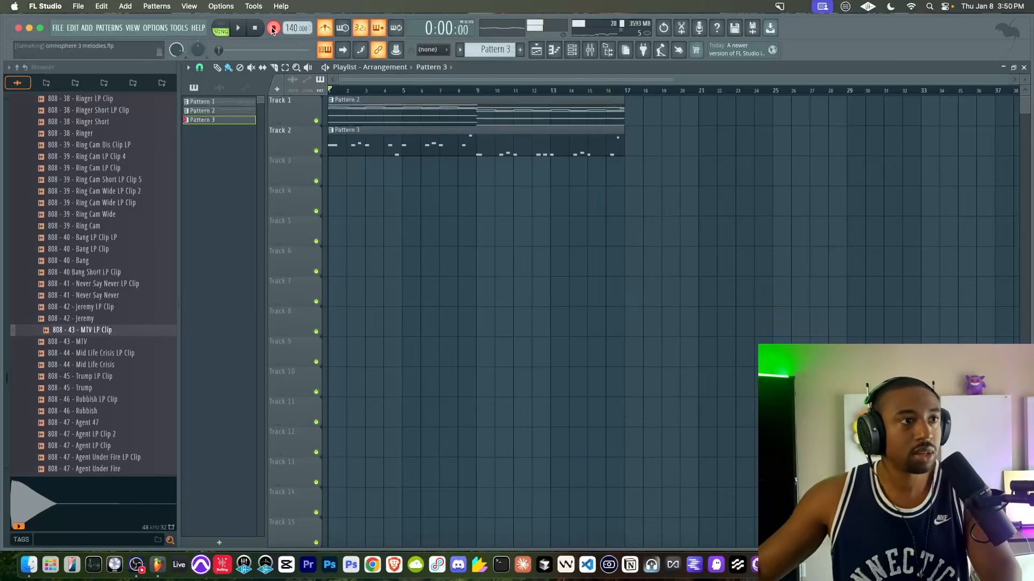
- Lower Pattern 3's last bass note one semitone to E4, quantize the pattern's notes and return to the playlist
double_click(504, 142)
click(804, 268)
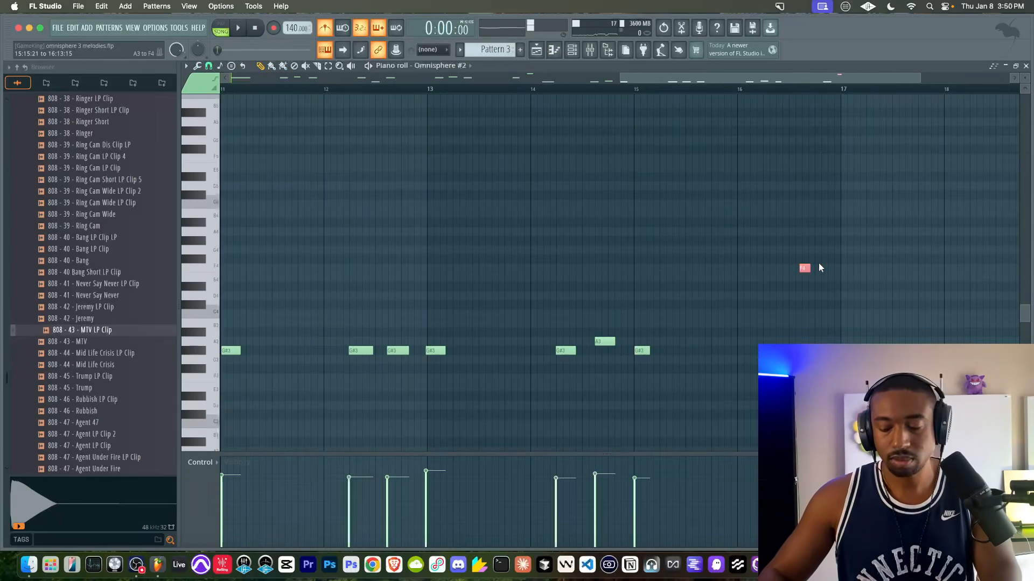
key(shift+Down)
super+click(746, 177)
key(ctrl+q)
click(756, 91)
key(space)
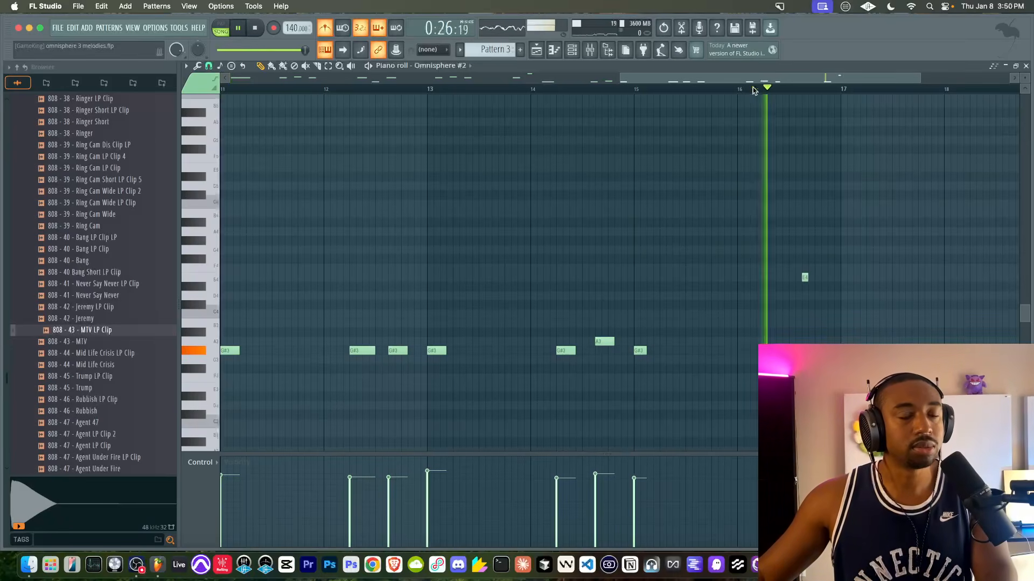
click(1026, 65)
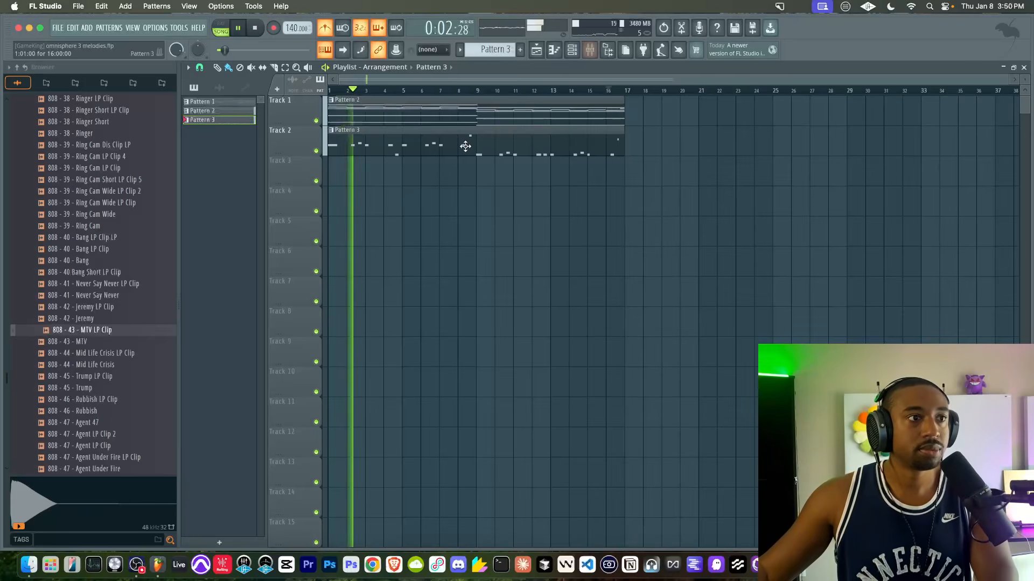
- Create Pattern 4 and record a layered Omnisphere #3 chord part into it over the first two patterns
click(572, 50)
key(F4)
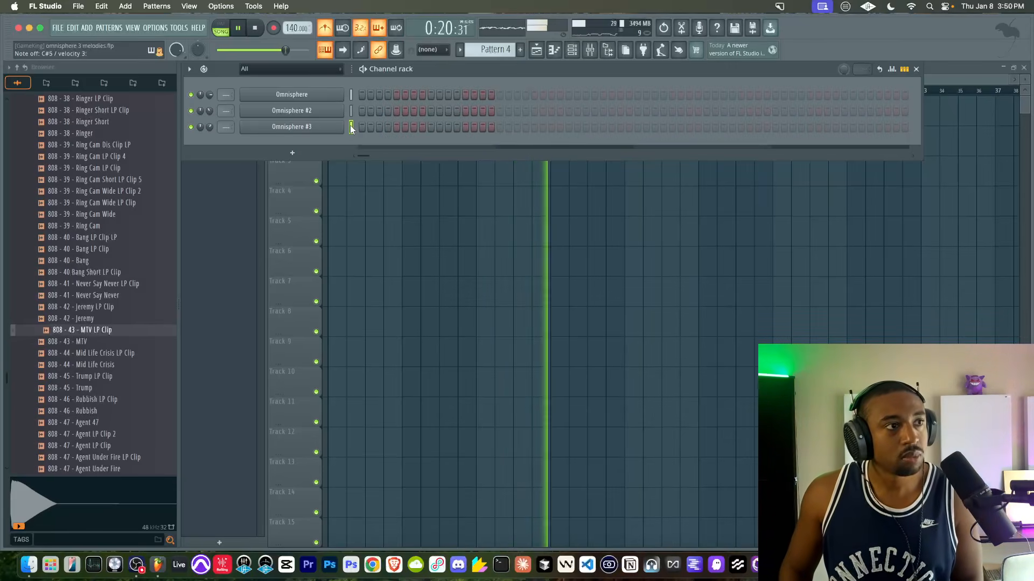
click(256, 28)
right_click(343, 259)
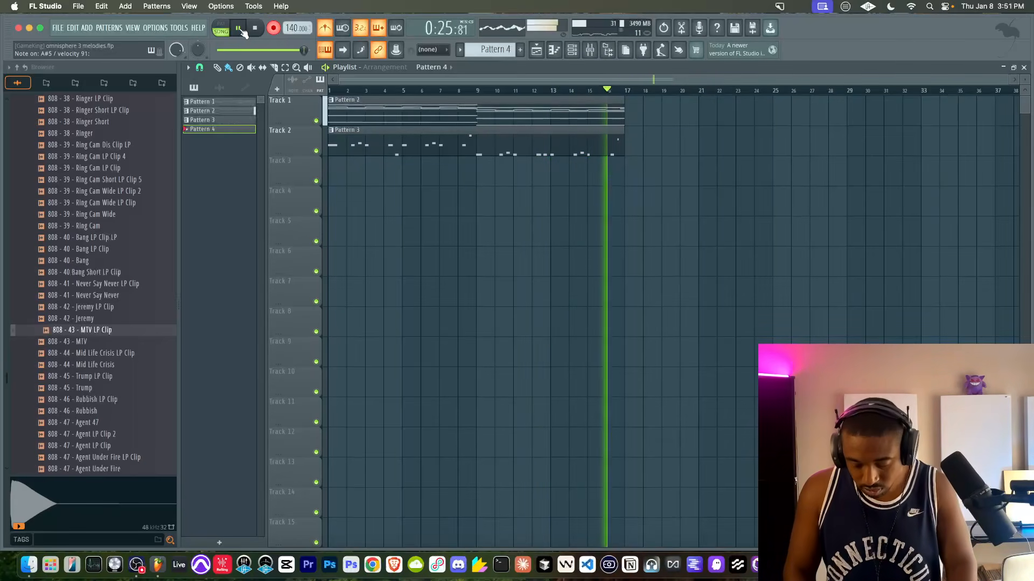
key(space)
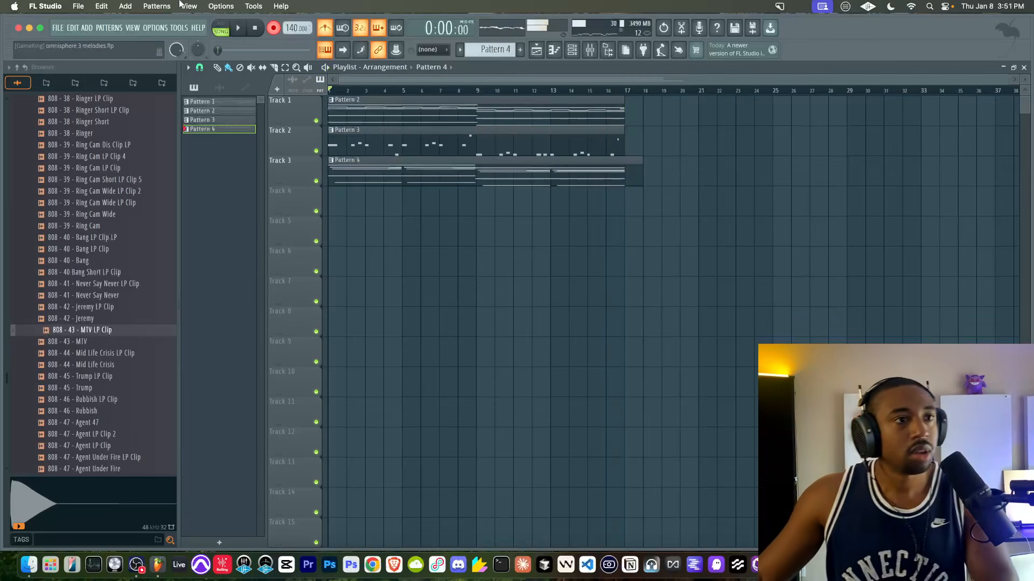
- Check Pattern 4's recorded notes in the piano roll through bar 17 and return to the playlist
double_click(427, 161)
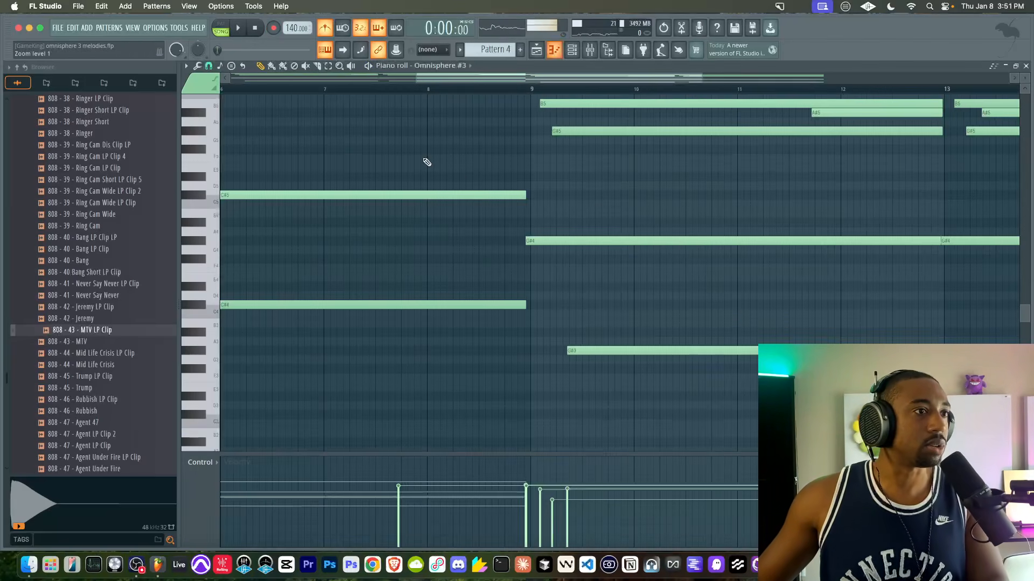
scroll(487, 178, down, 5)
scroll(489, 183, up, 5)
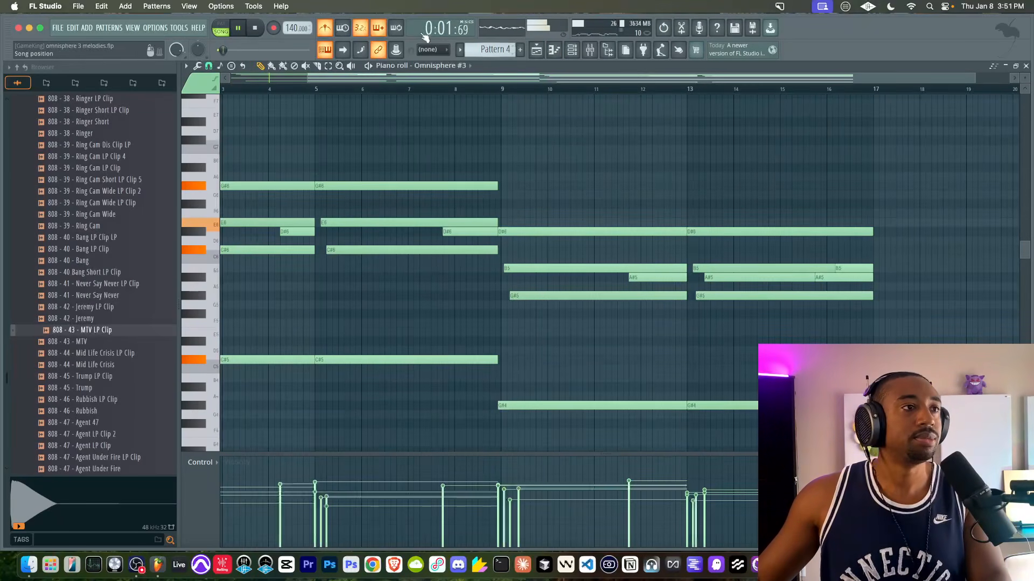
click(547, 53)
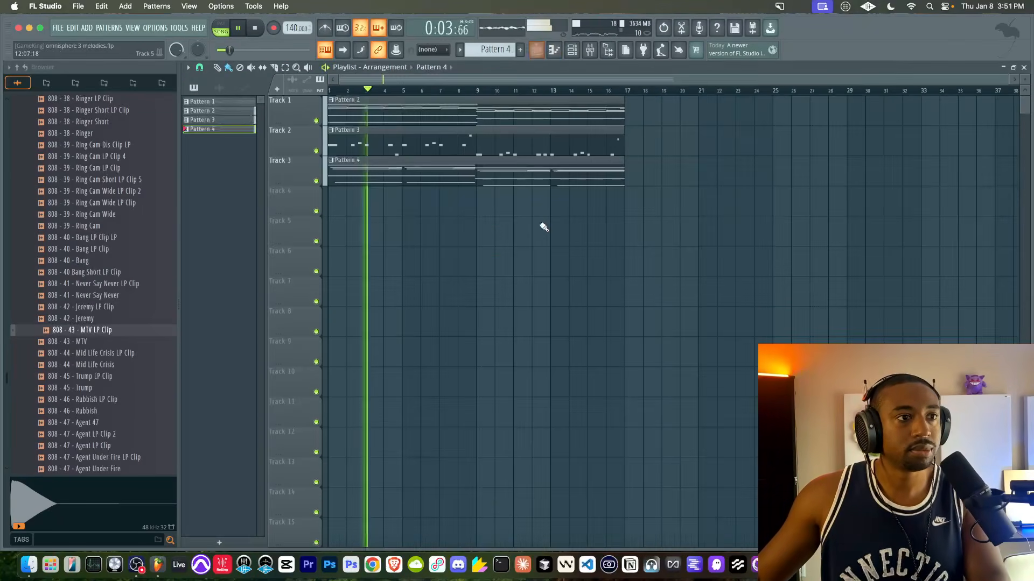
- Create Pattern 5 and add a fourth Omnisphere instrument to the channel rack
click(572, 51)
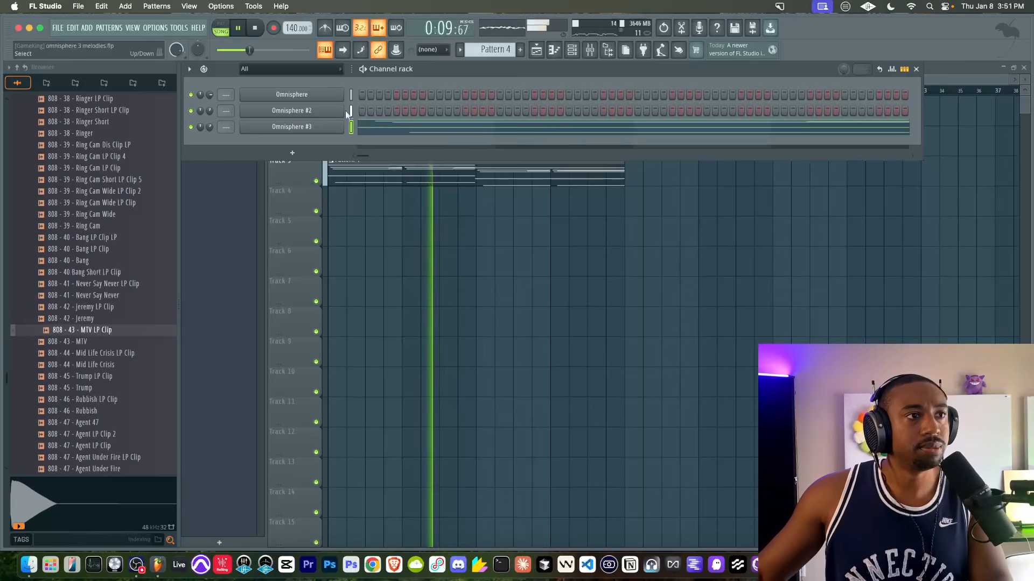
click(520, 50)
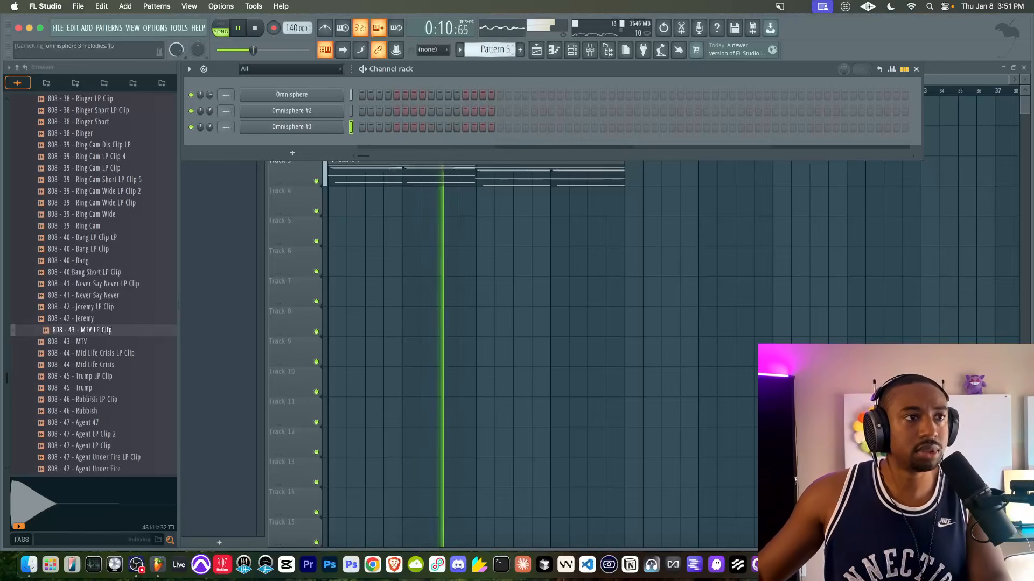
click(302, 153)
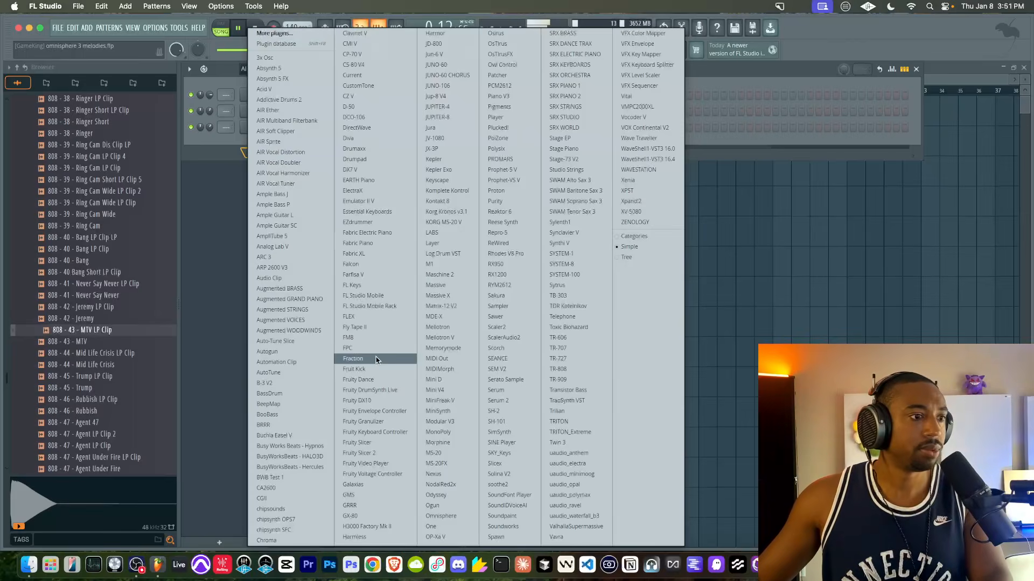
click(458, 516)
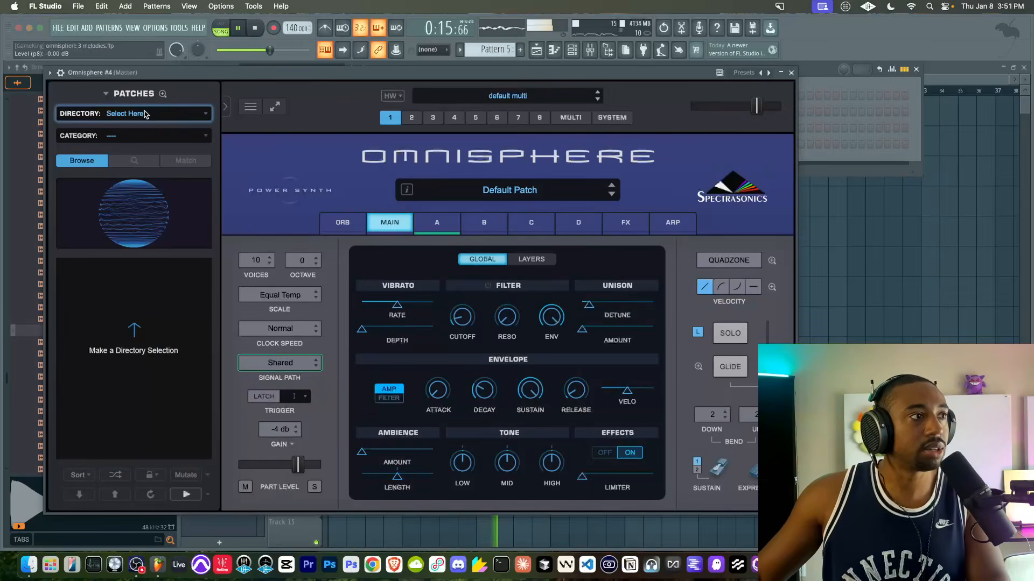
- Load the Ashes to Ashes patch from the Retro Vibes directory's Textures category in Omnisphere #4
click(145, 114)
click(129, 134)
click(129, 141)
mouse_move(141, 303)
click(202, 300)
click(127, 289)
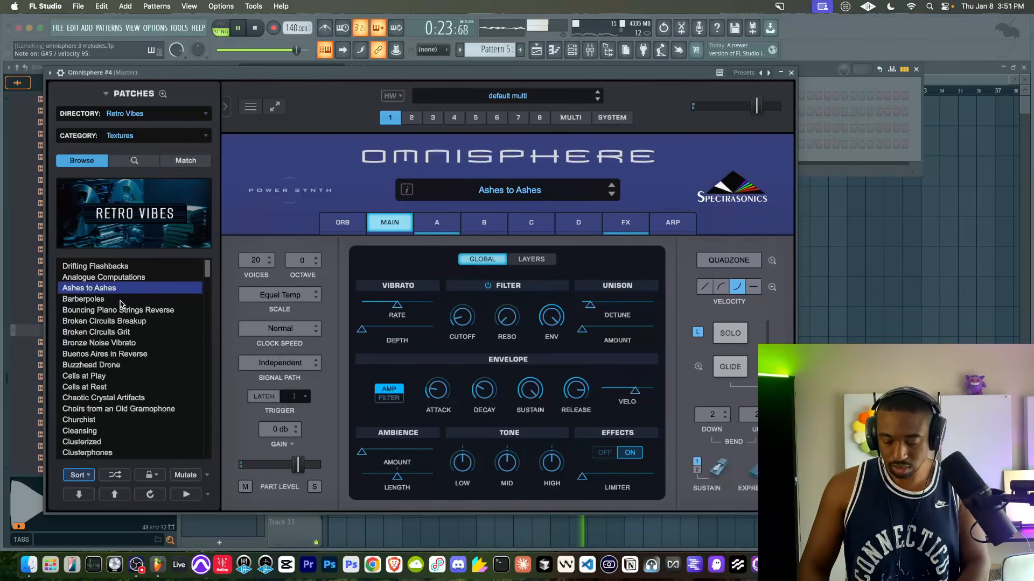
- Close the Omnisphere #4 window and record four long sustained texture notes into Pattern 5 across the 16-bar loop
click(791, 72)
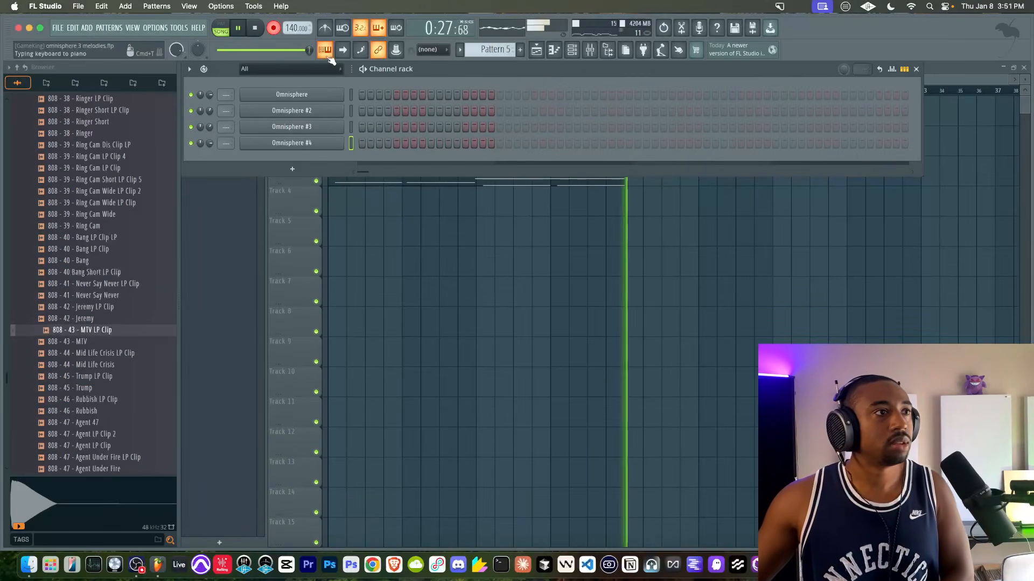
key(F6)
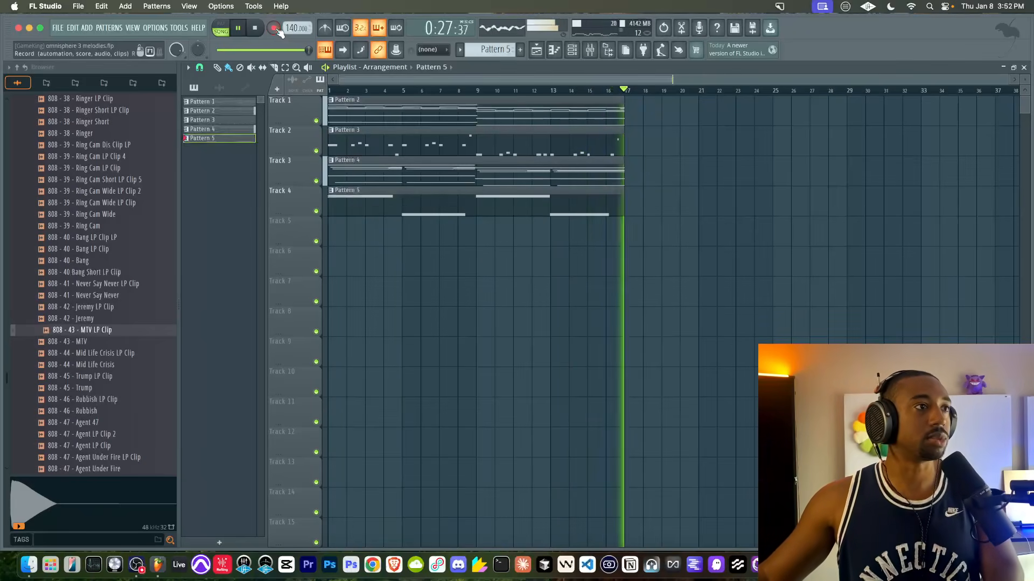
- Examine Pattern 5's recorded notes in the piano roll during playback and bring up the channel rack
double_click(431, 213)
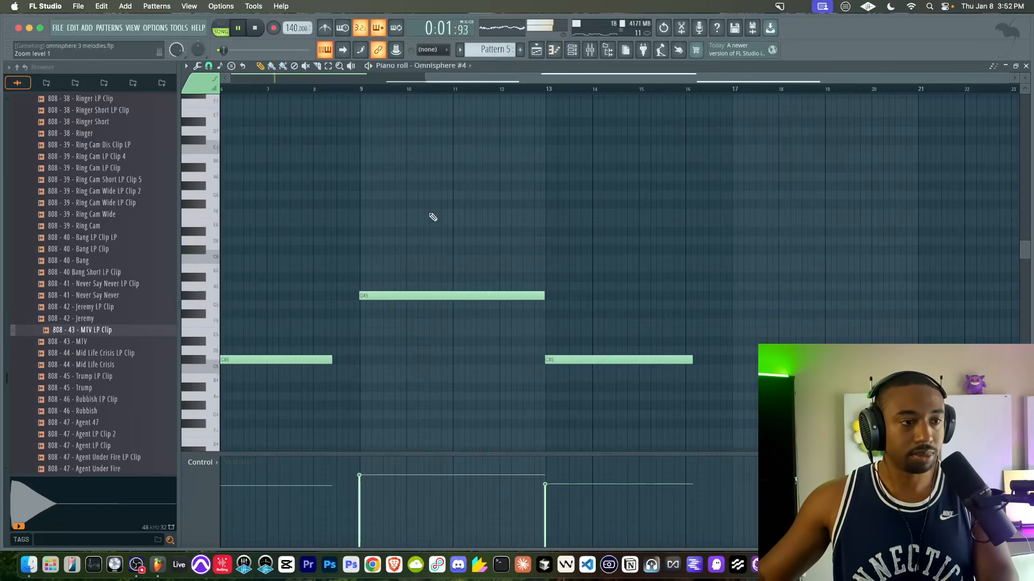
click(572, 49)
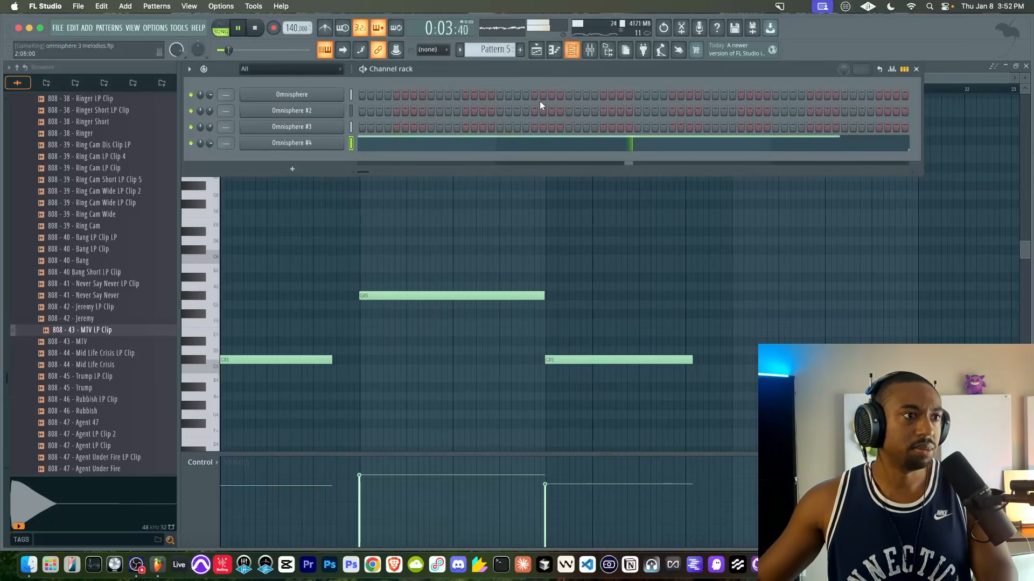
click(511, 240)
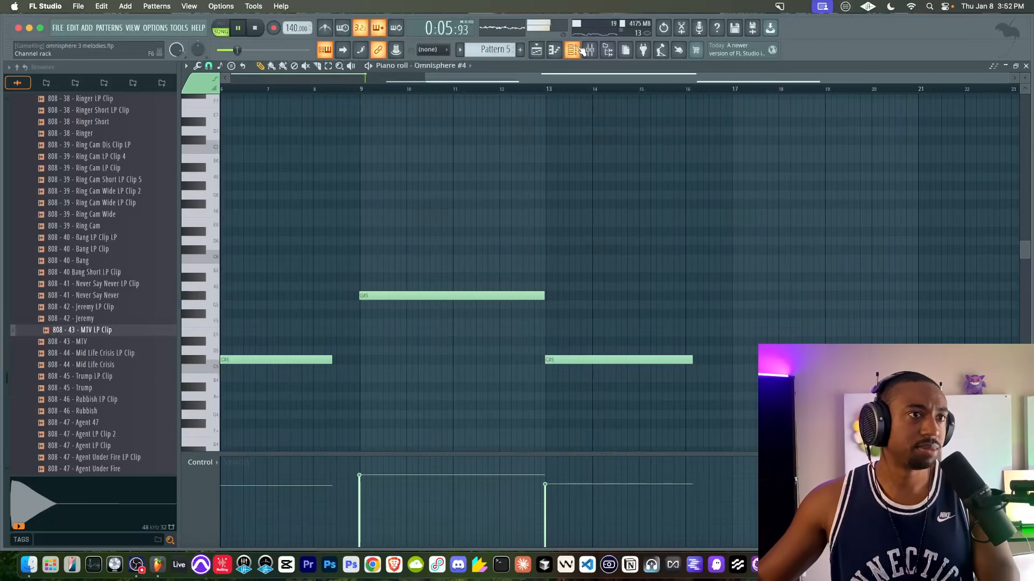
click(578, 50)
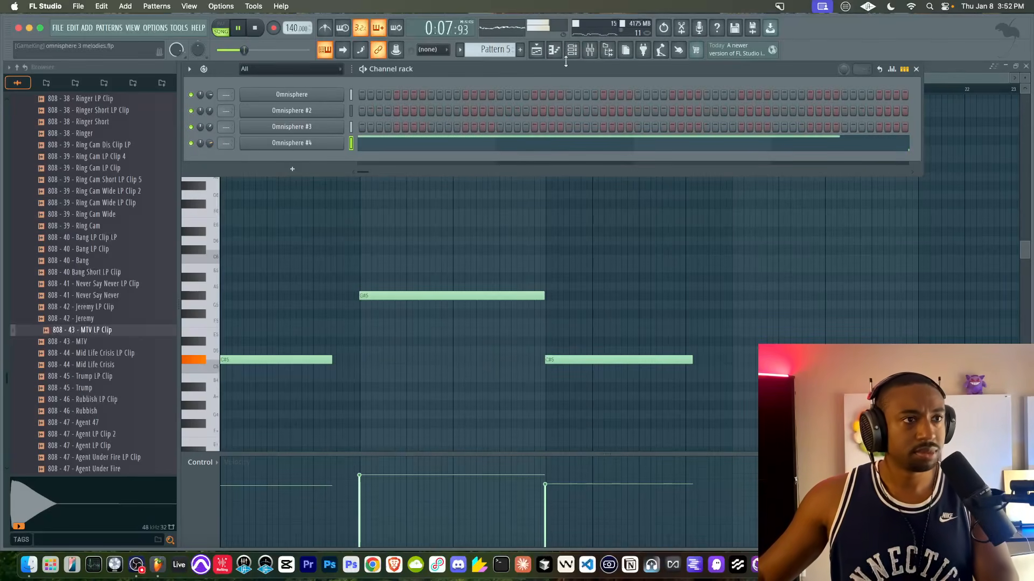
- Show the playlist and channel rack, and create Pattern 6
click(537, 50)
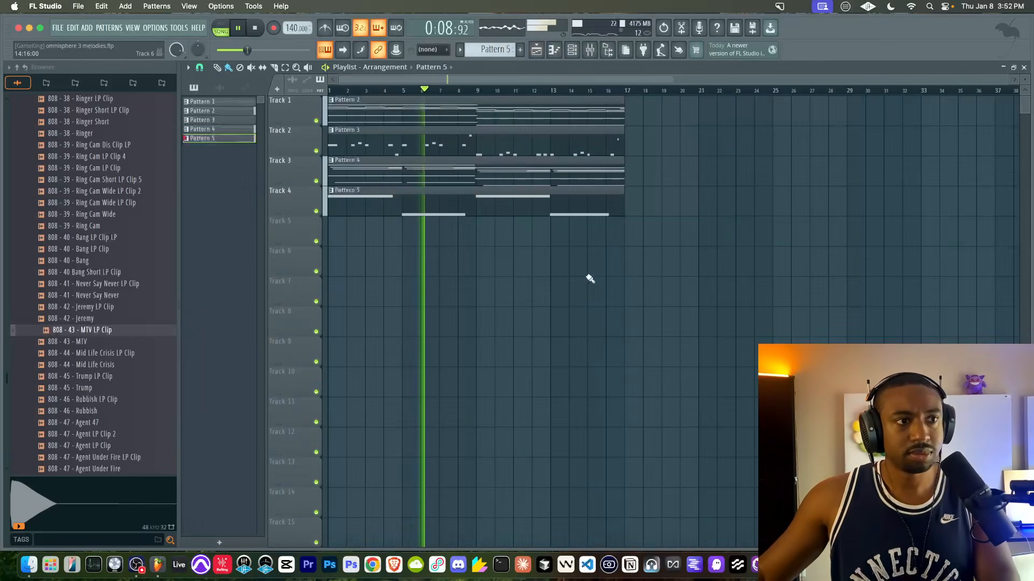
click(572, 50)
click(520, 50)
- Audition 808 samples from the browser, including 808 - 14 - Distortion 2 and 808 - 12 - Disciples, against the melody loop
scroll(79, 194, up, 7)
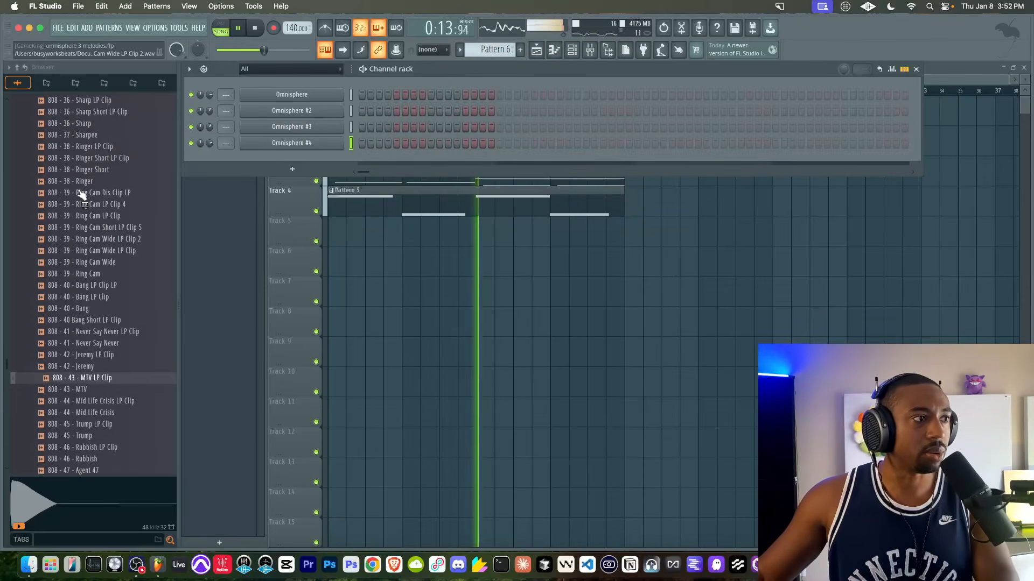
key(space)
scroll(80, 193, up, 20)
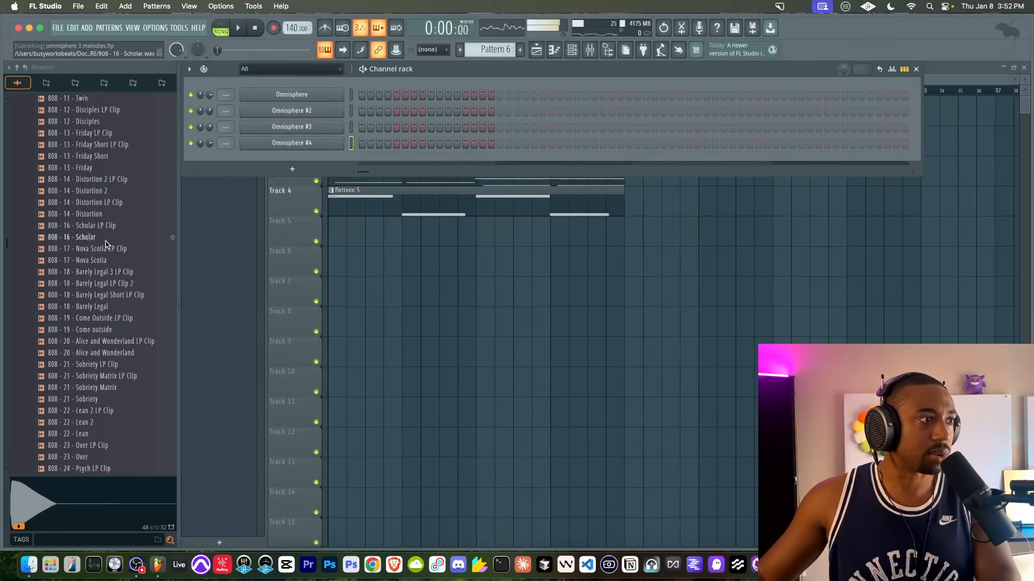
click(106, 262)
key(space)
scroll(104, 278, down, 2)
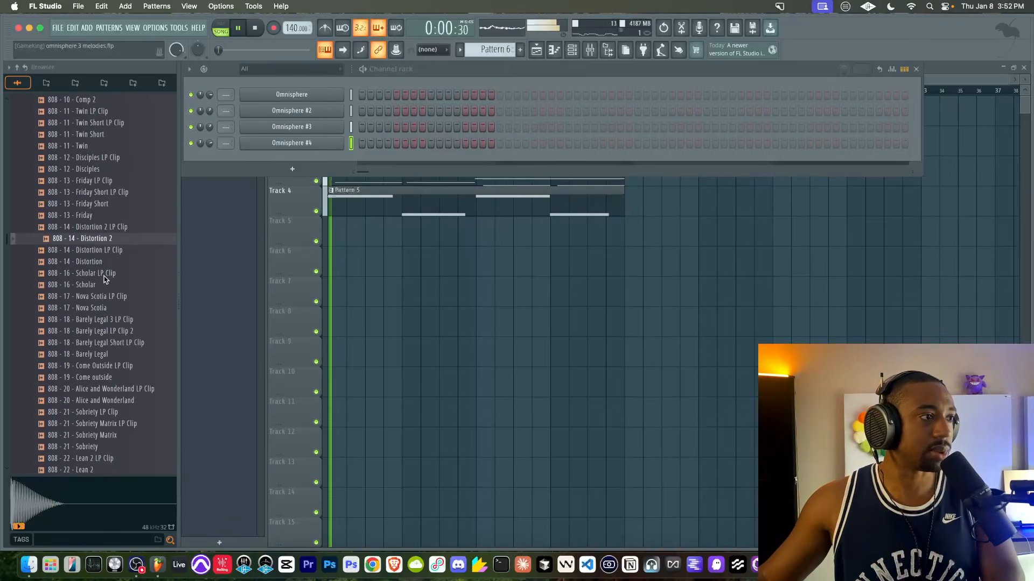
scroll(96, 204, up, 2)
click(99, 192)
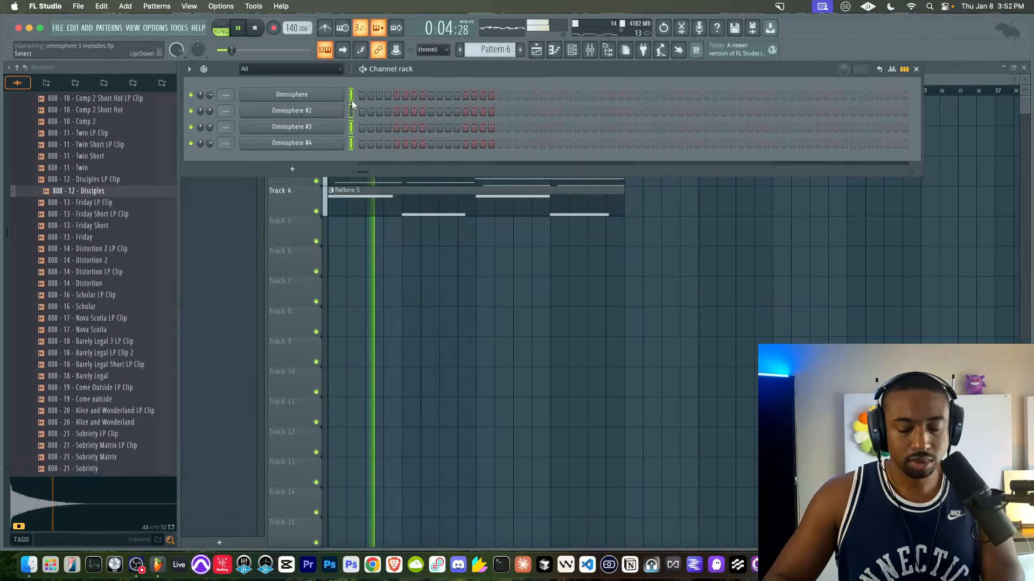
- Assign the four Omnisphere channels to mixer tracks 1–4, name track 5 Melodies, and route those four tracks only to it
key(F9)
double_click(301, 263)
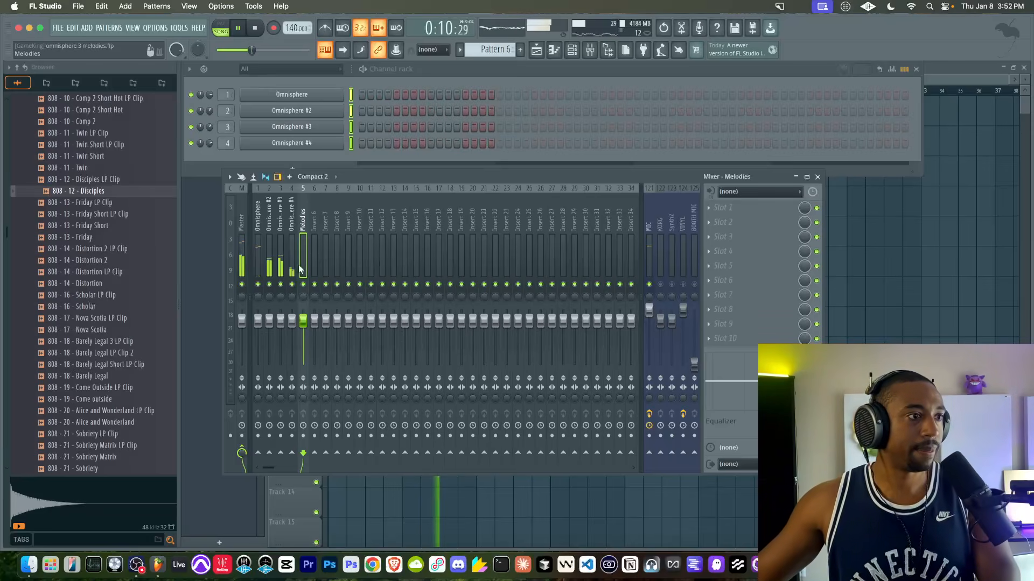
drag(292, 267, 189, 273)
right_click(304, 454)
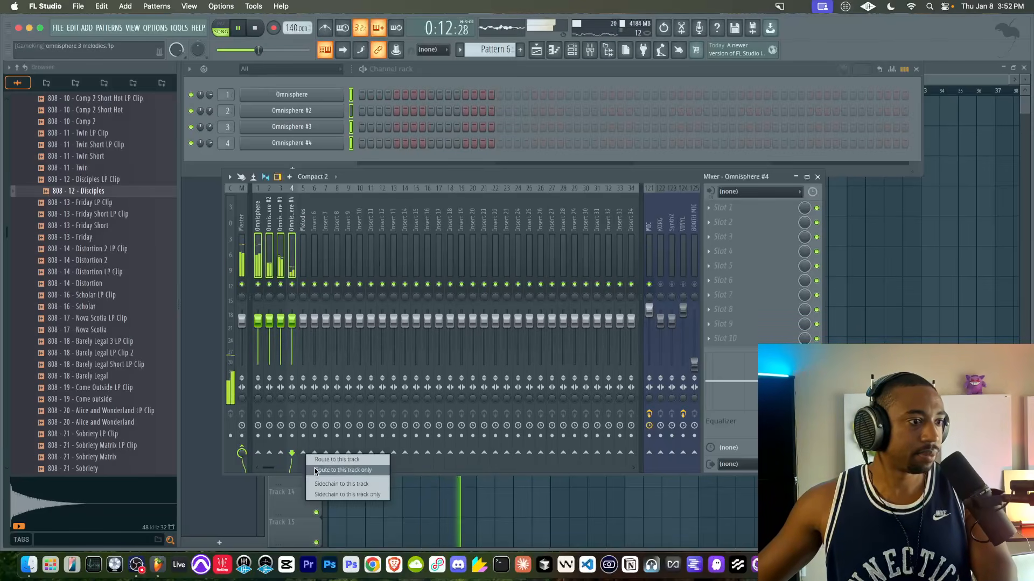
click(334, 471)
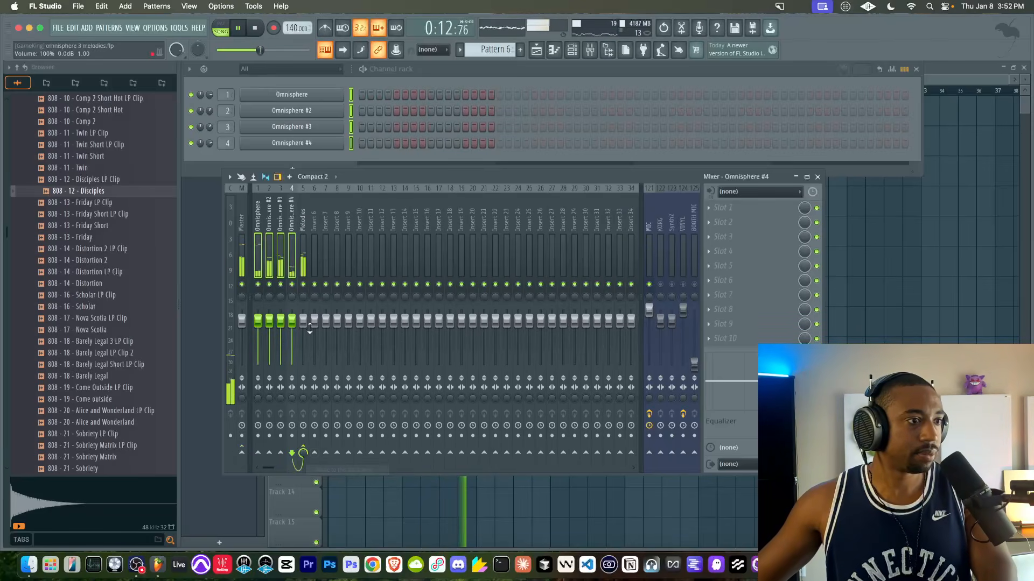
- Audition more 808s and load 808 - 20 - Alice and Wonderland into a new channel assigned to mixer track 6
click(96, 284)
click(100, 328)
scroll(99, 330, down, 5)
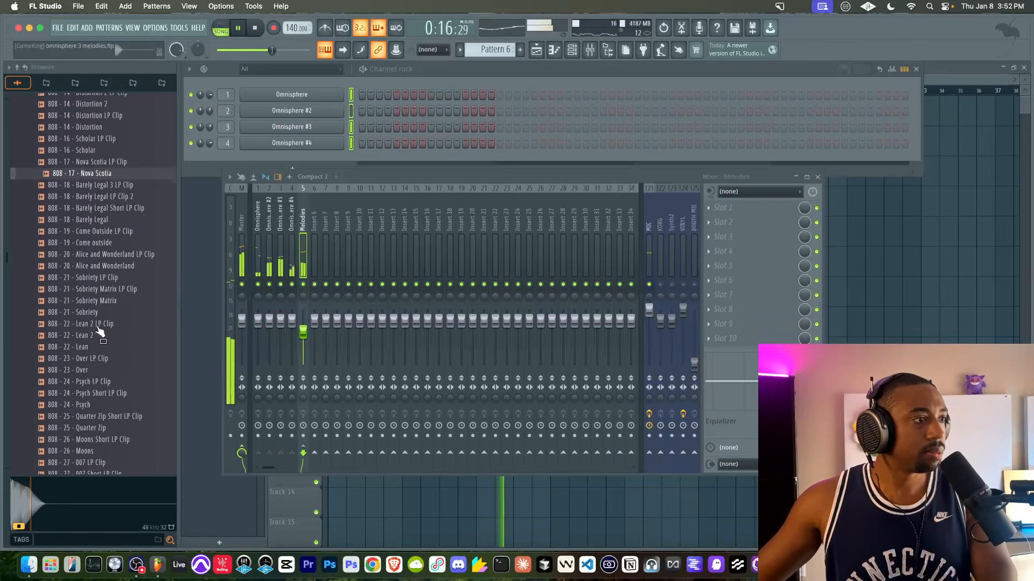
click(97, 262)
scroll(96, 270, down, 3)
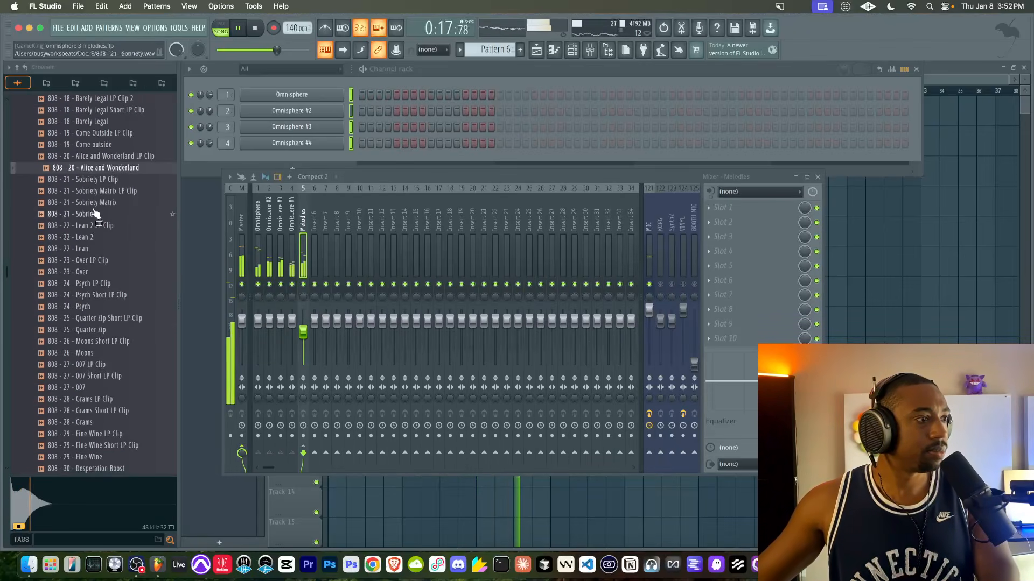
right_click(95, 167)
click(125, 183)
key(super+l)
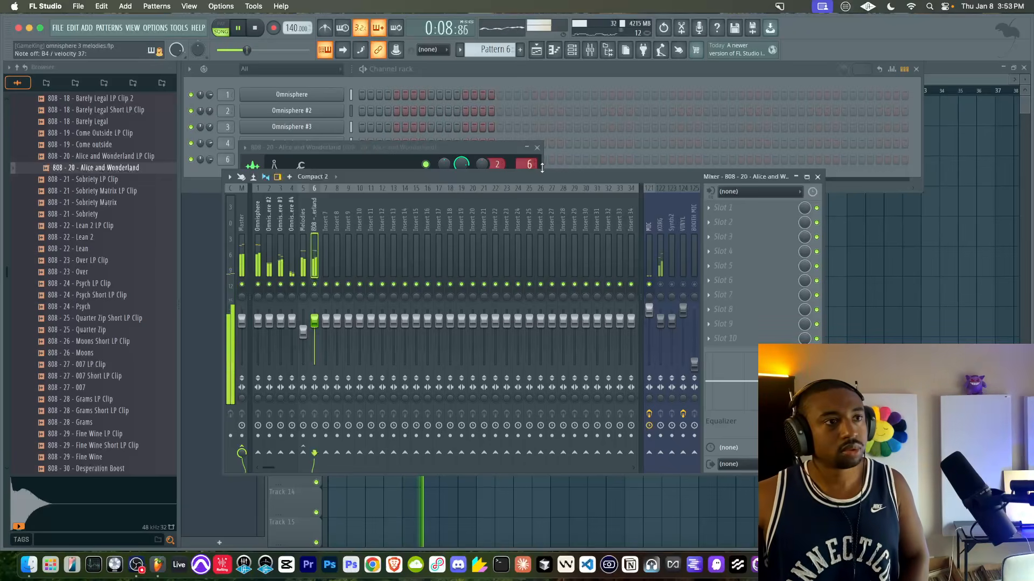
- Close the sampler and mixer windows and record the 808 bass line into Pattern 6, playing F5 for eight bars and B4 for eight
click(539, 151)
click(859, 266)
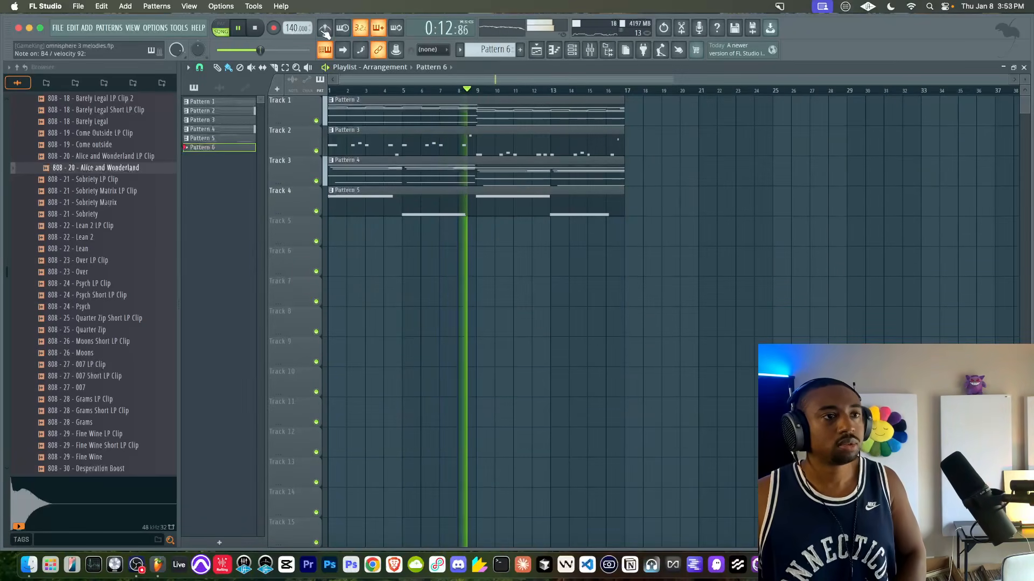
click(257, 28)
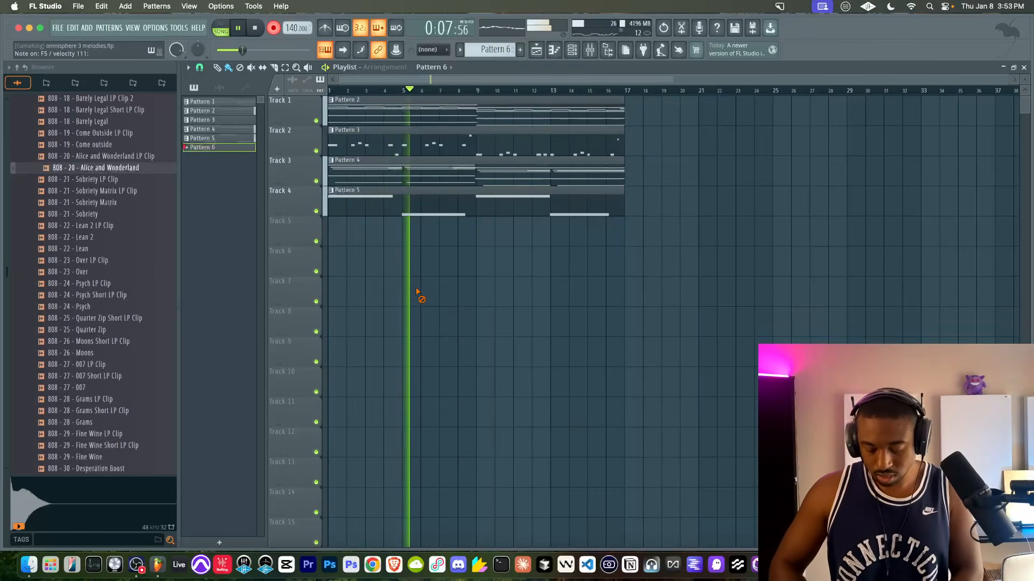
click(326, 28)
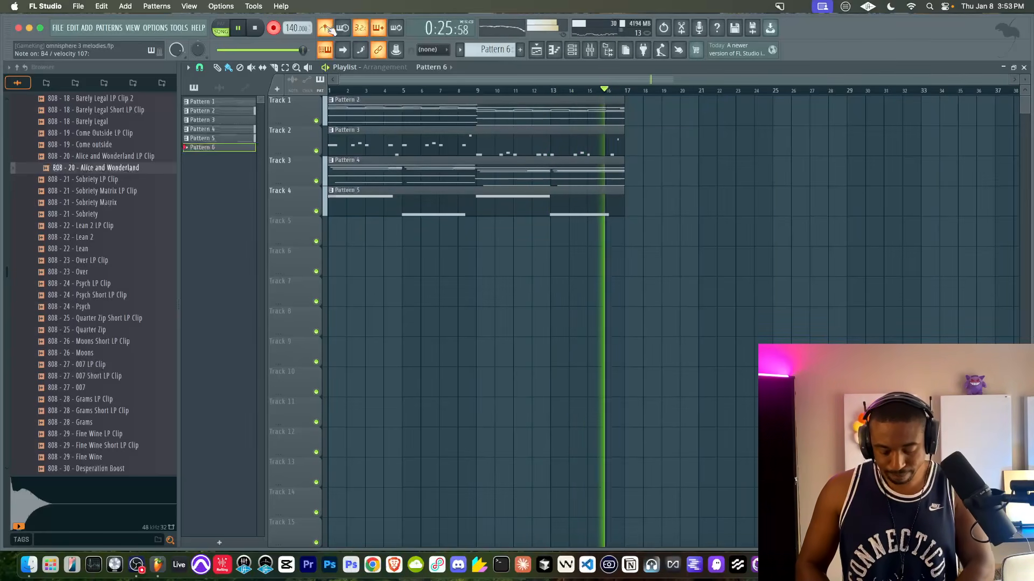
key(space)
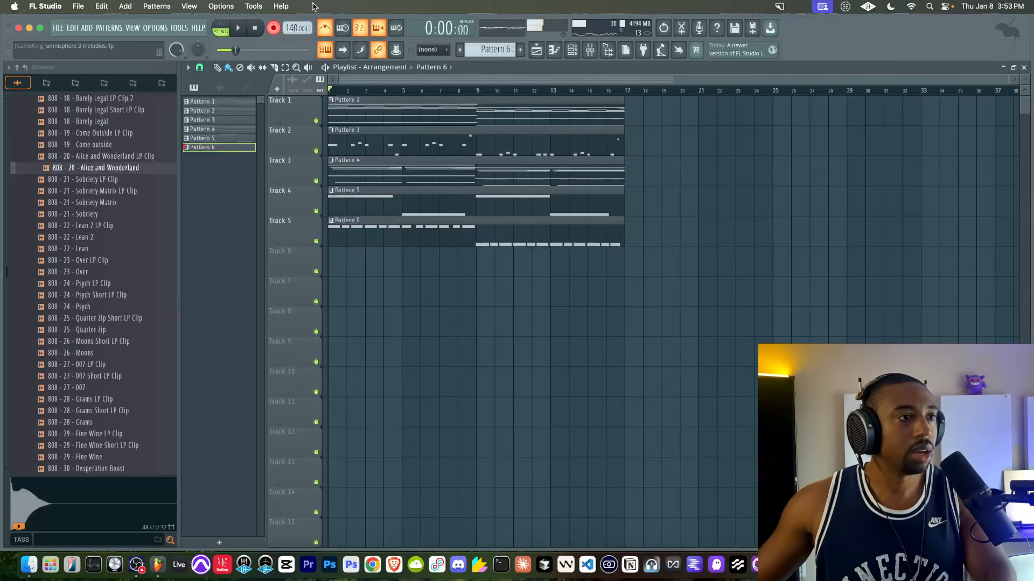
- Raise Pattern 6's recorded 808 notes one octave in the piano roll and lower the bar 9–16 notes to A#5
key(space)
double_click(407, 231)
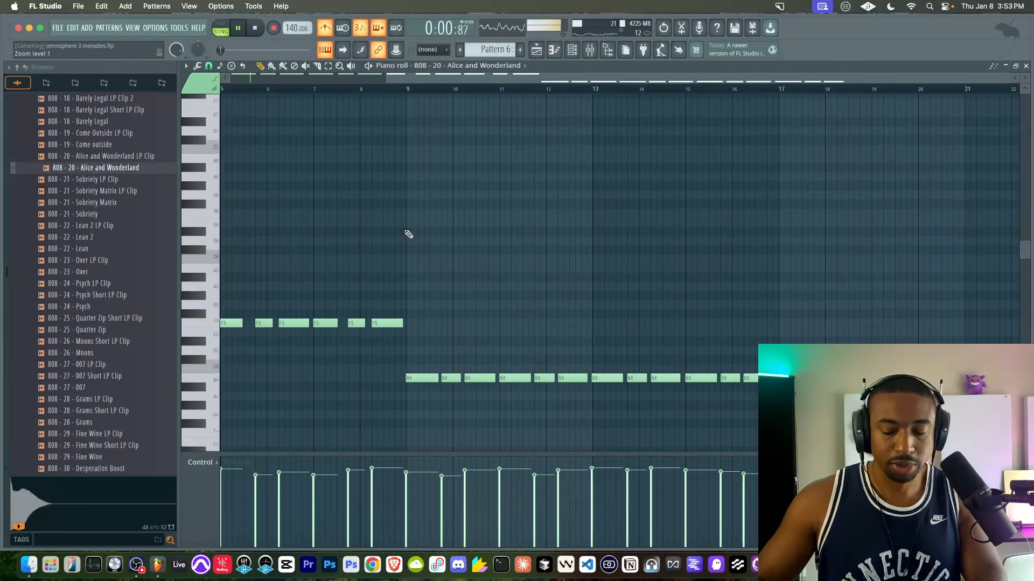
scroll(392, 200, left, 3)
scroll(393, 201, up, 1)
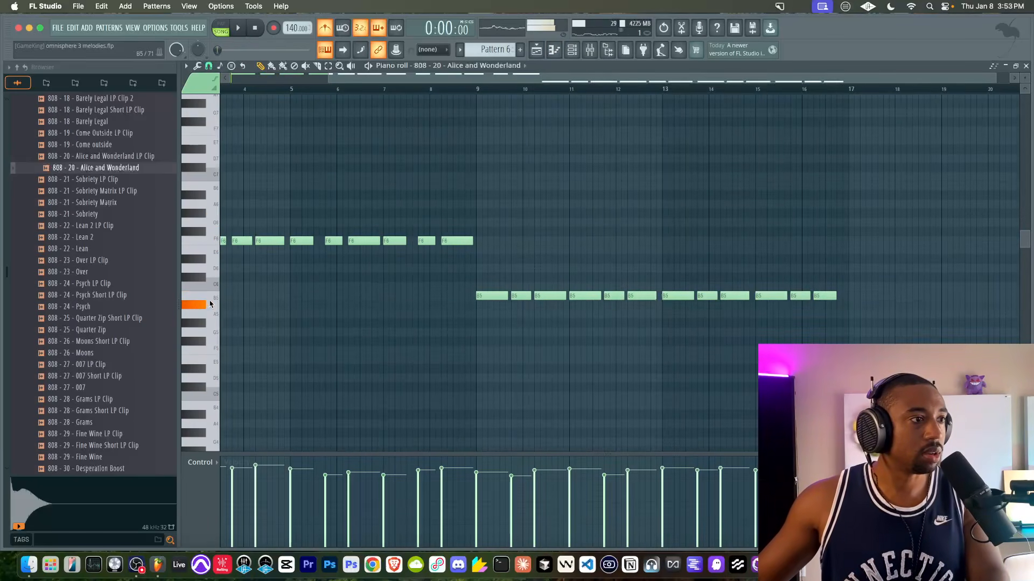
super+click(209, 302)
key(shift+Left)
key(space)
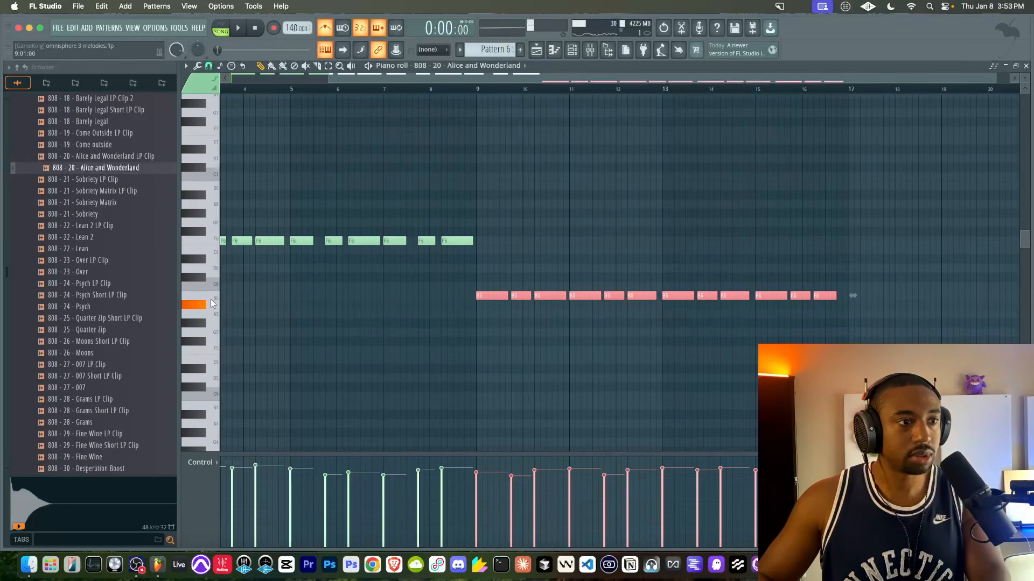
key(shift+Down)
key(shift+Right)
key(shift+Down)
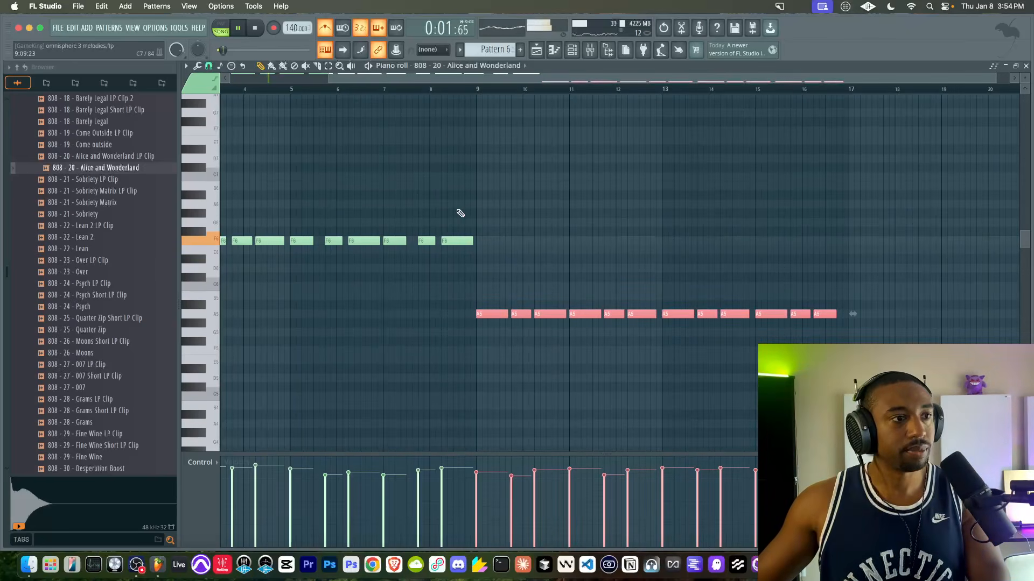
key(shift+Up)
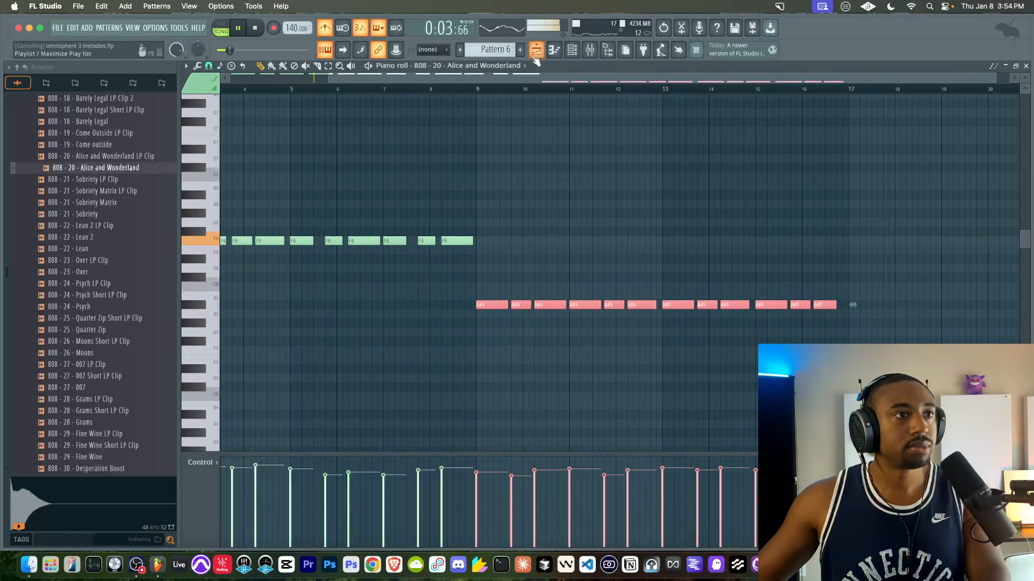
- Transpose all of Pattern 6's 808 notes down one octave to F5 and A#4, and return to the playlist
super+click(510, 173)
key(super+Down)
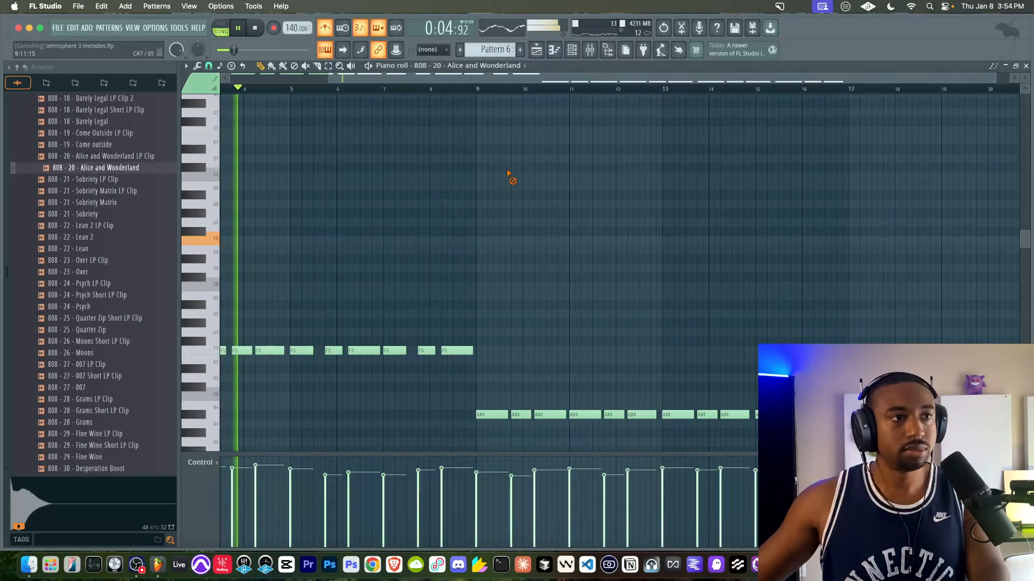
click(536, 49)
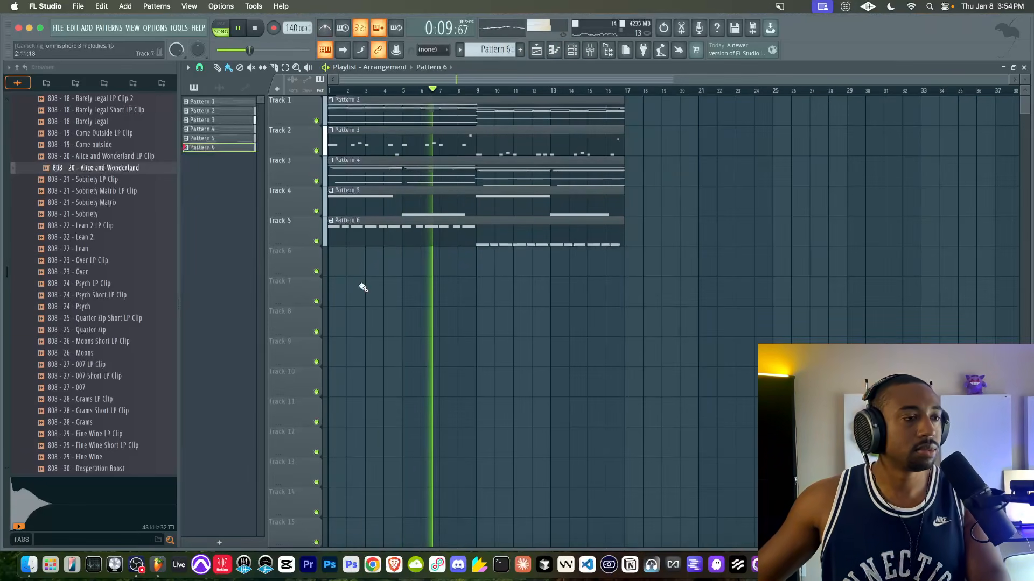
- Reopen Pattern 6's 808 in the piano roll and select the F5 notes in bars 1–8
double_click(380, 243)
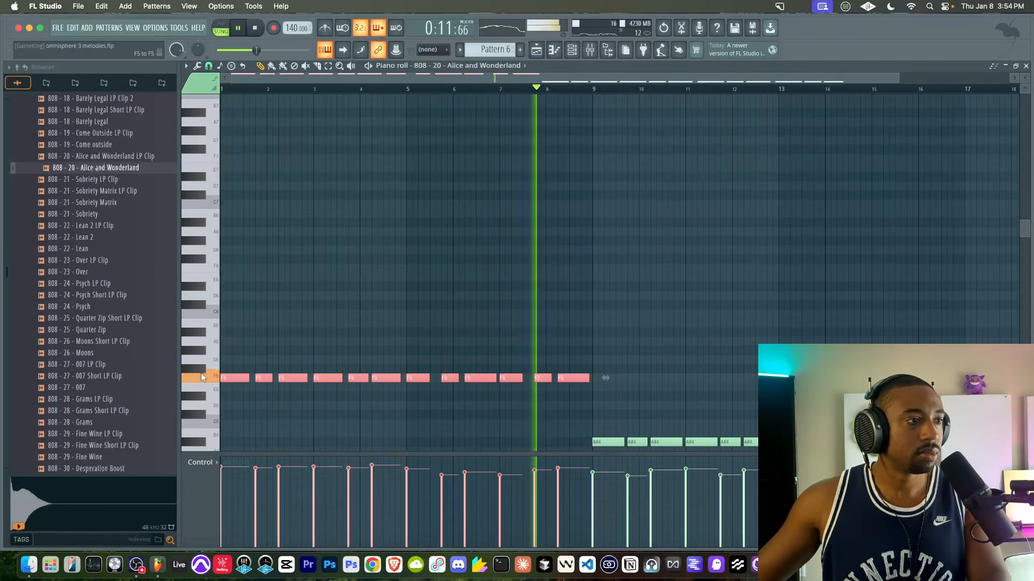
scroll(201, 372, down, 4)
click(457, 299)
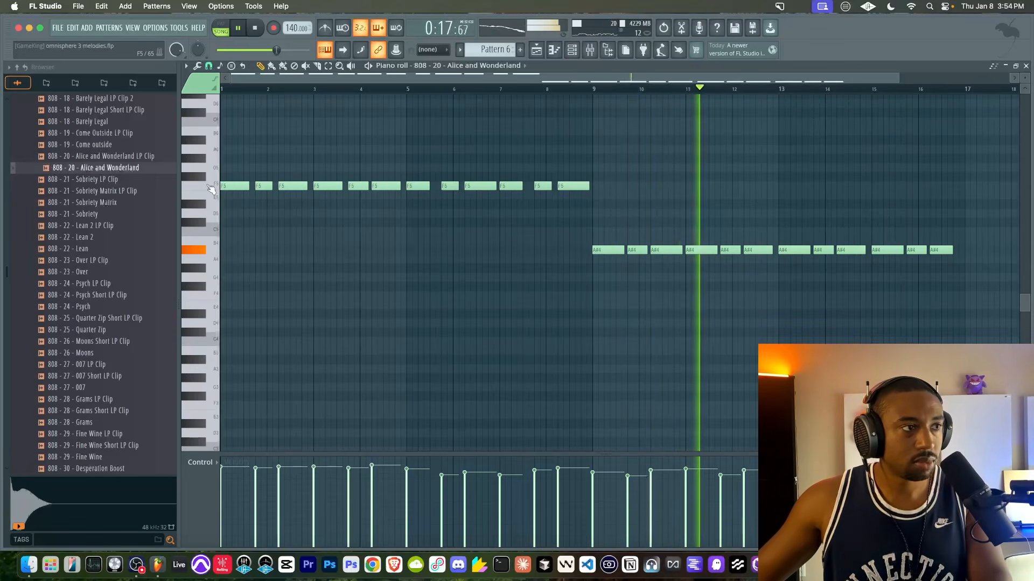
click(211, 188)
- Create Pattern 7 and open the 1 - Go - To Drums folder under Friends Sounds in the browser
click(572, 51)
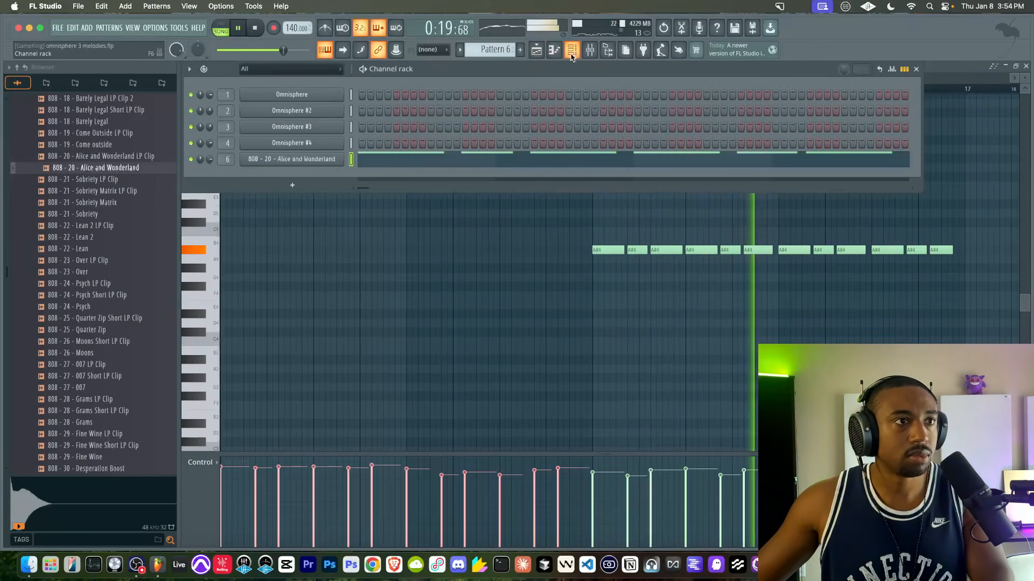
key(F4)
scroll(67, 264, up, 1)
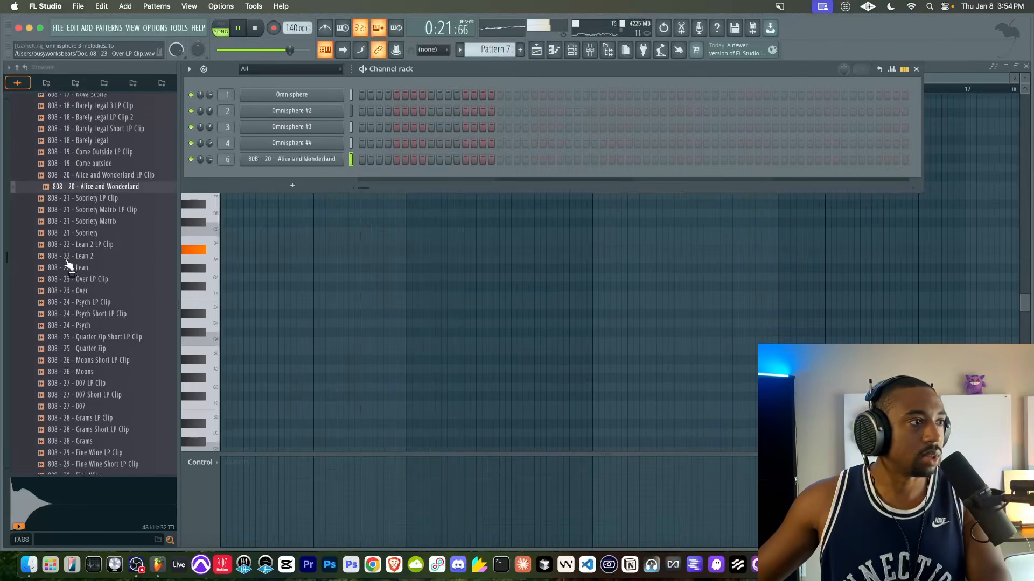
scroll(67, 264, up, 5)
click(21, 67)
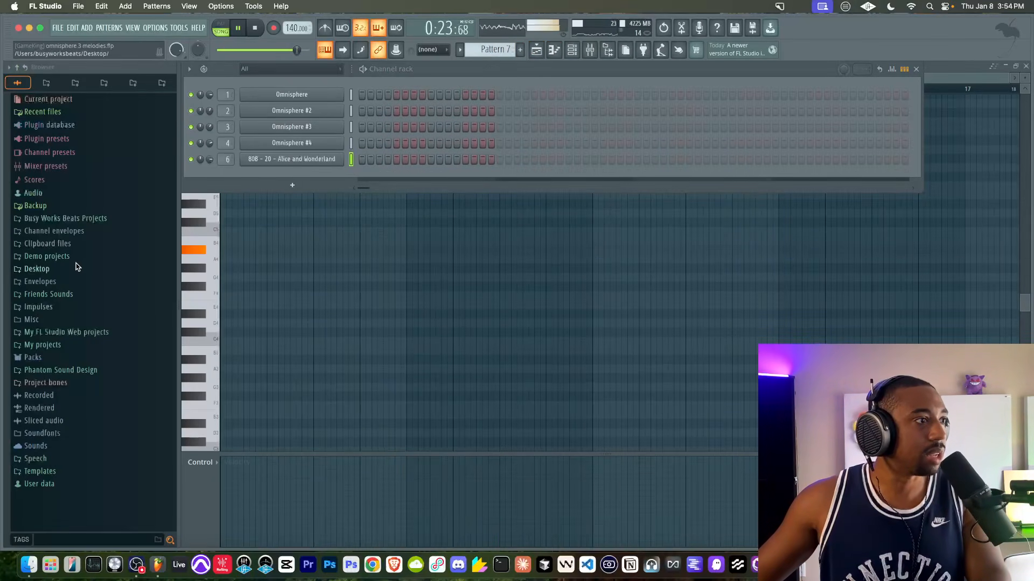
click(68, 294)
click(85, 291)
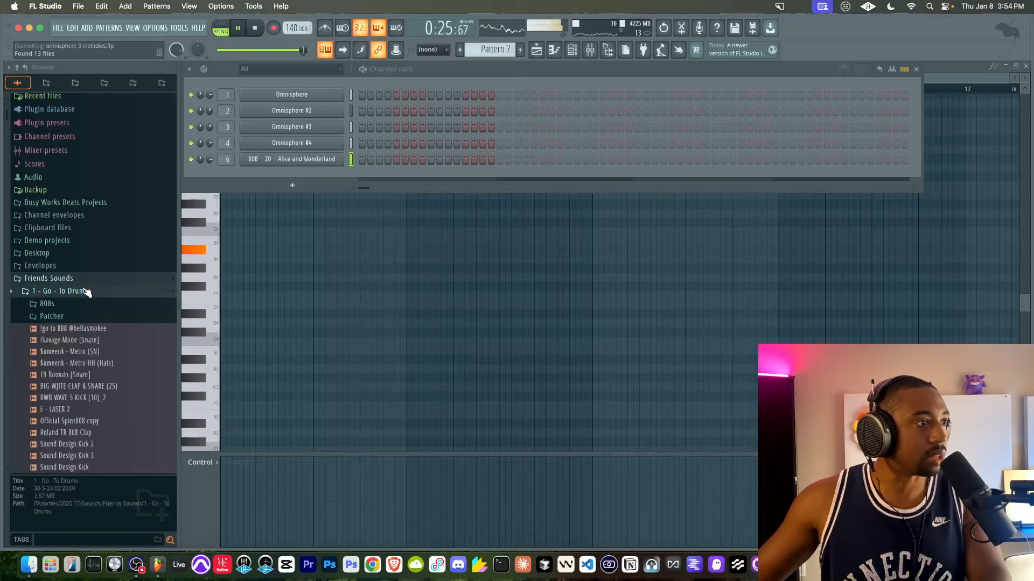
- Load the $umeenk - Metro HH (Hats) and 19 Boomin [Snare] samples into new channels
click(86, 363)
right_click(86, 363)
click(108, 328)
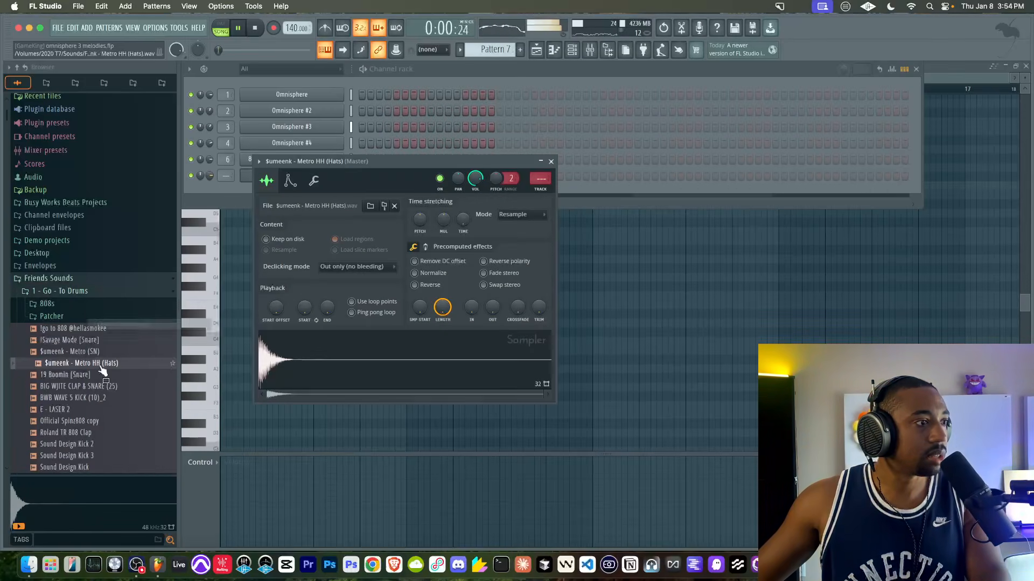
right_click(91, 375)
click(145, 325)
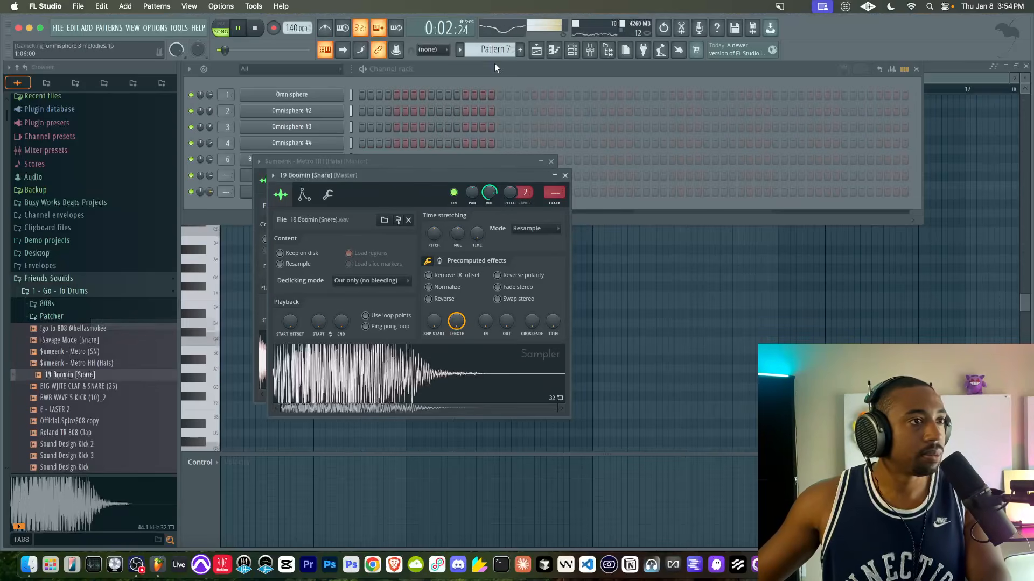
- Create Pattern 8 and fill every second step of the $umeenk - Metro HH (Hats) channel
click(494, 67)
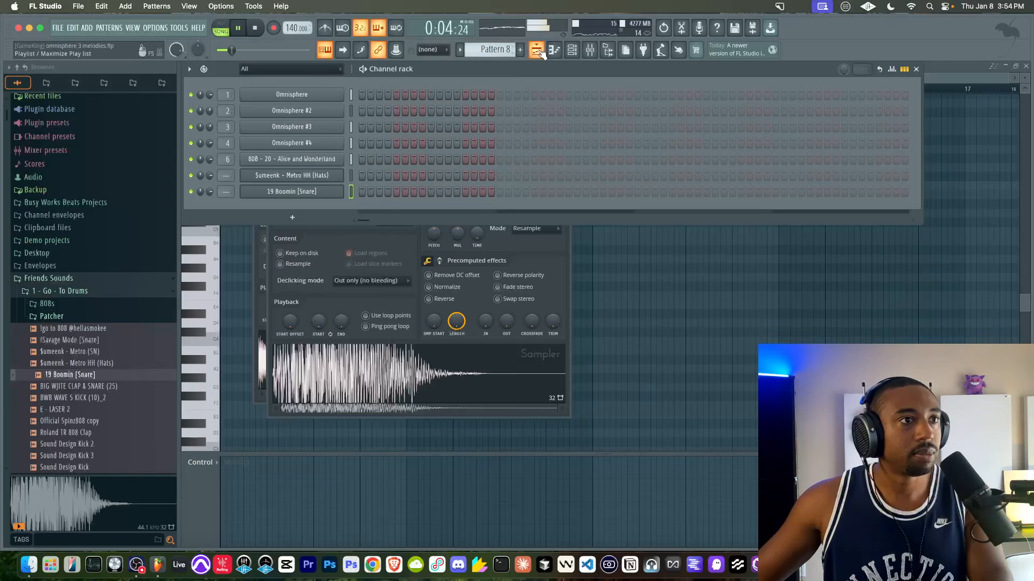
click(538, 51)
click(572, 49)
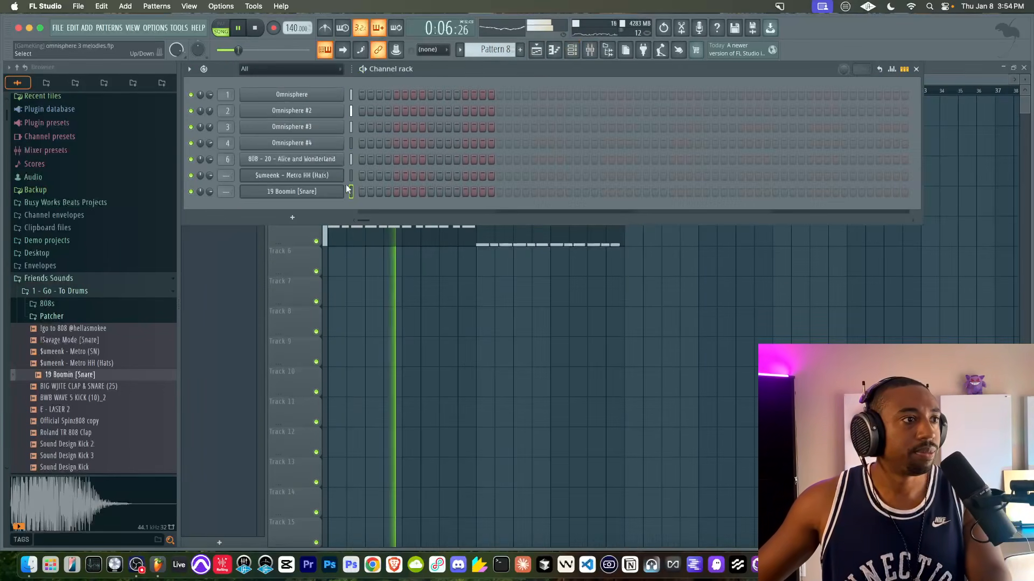
right_click(339, 176)
click(465, 209)
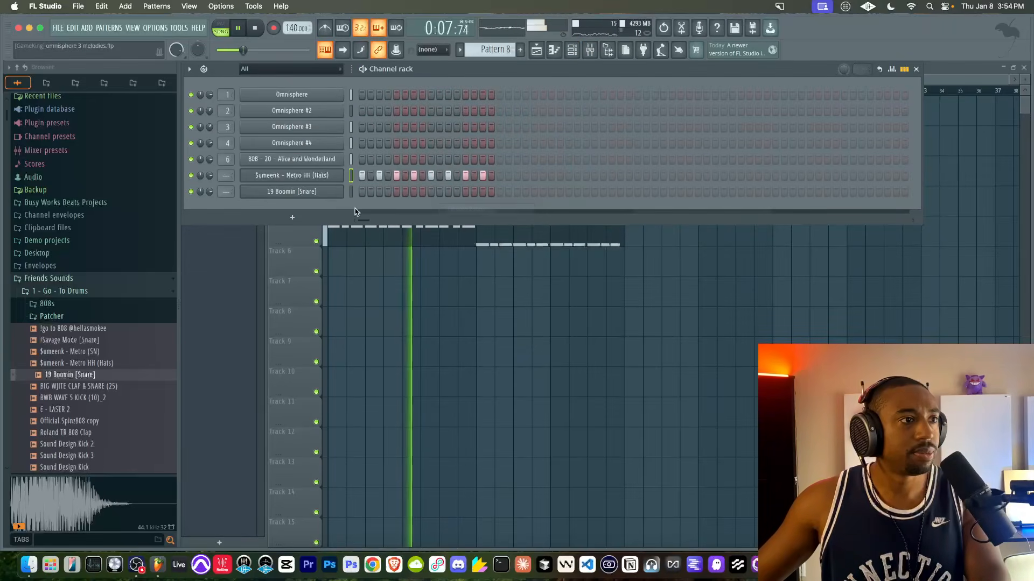
- Raise the Melodies mixer track's volume slightly and bring the channel rack back to the front
click(590, 50)
drag(303, 331, 303, 322)
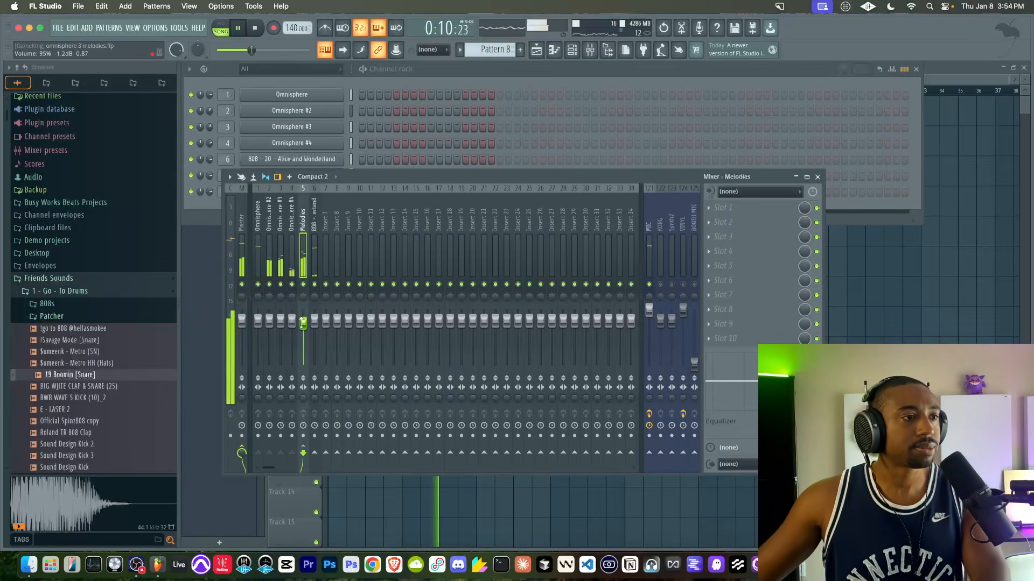
click(425, 85)
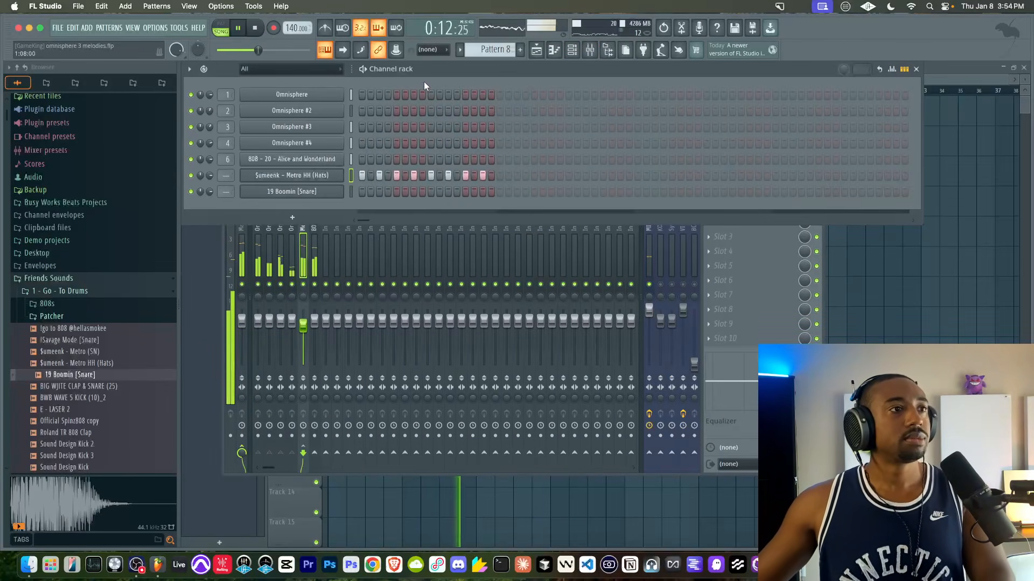
- Paint Pattern 8 repeatedly along Track 6 of the playlist from bar 1 up to bar 17
key(F5)
drag(337, 264, 642, 262)
right_click(633, 250)
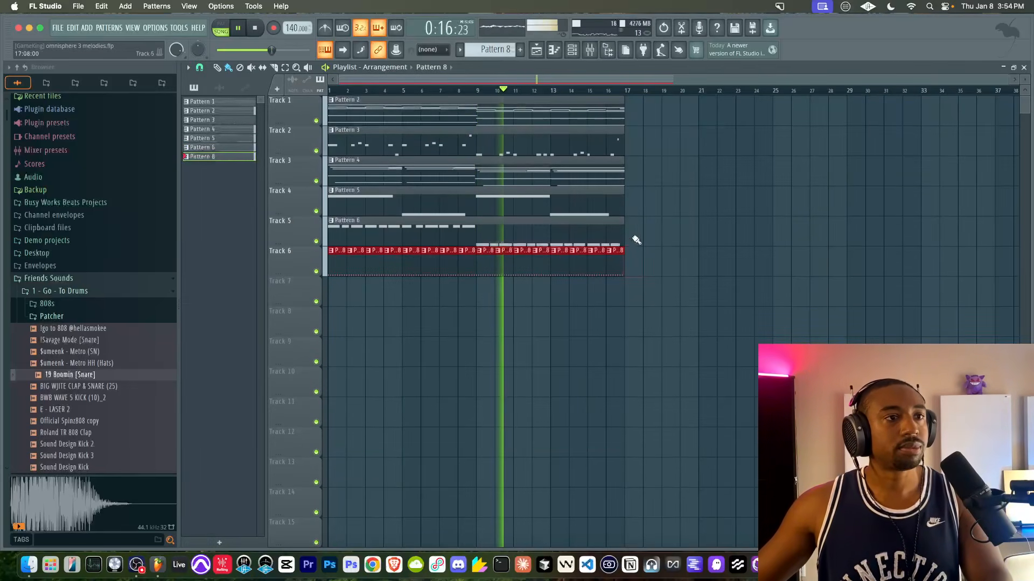
- Create Pattern 9 with 19 Boomin [Snare] hits on steps 9 and 25, and paint it along Track 7 up to bar 17
key(F6)
scroll(508, 45, down, 1)
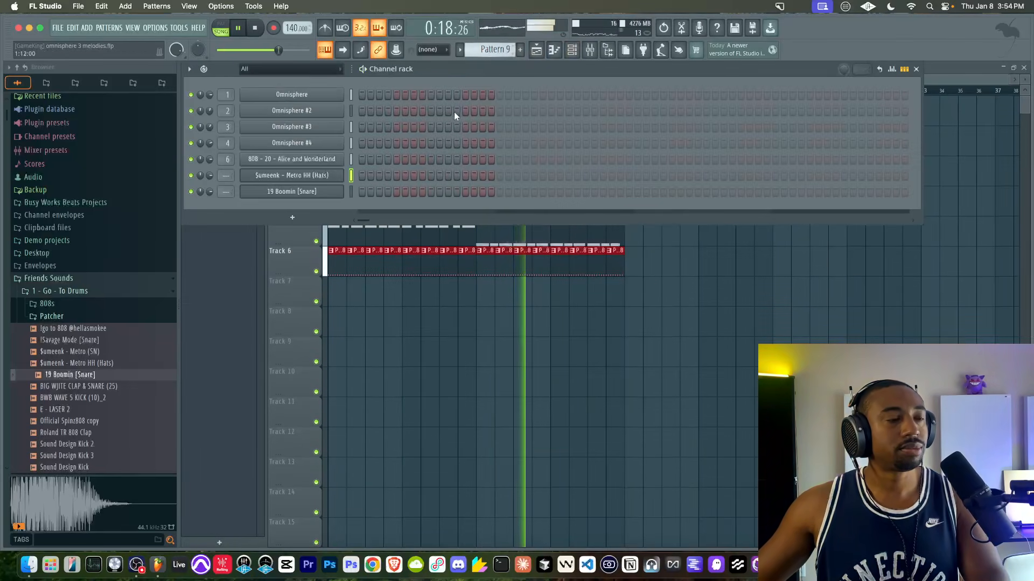
click(431, 191)
click(569, 192)
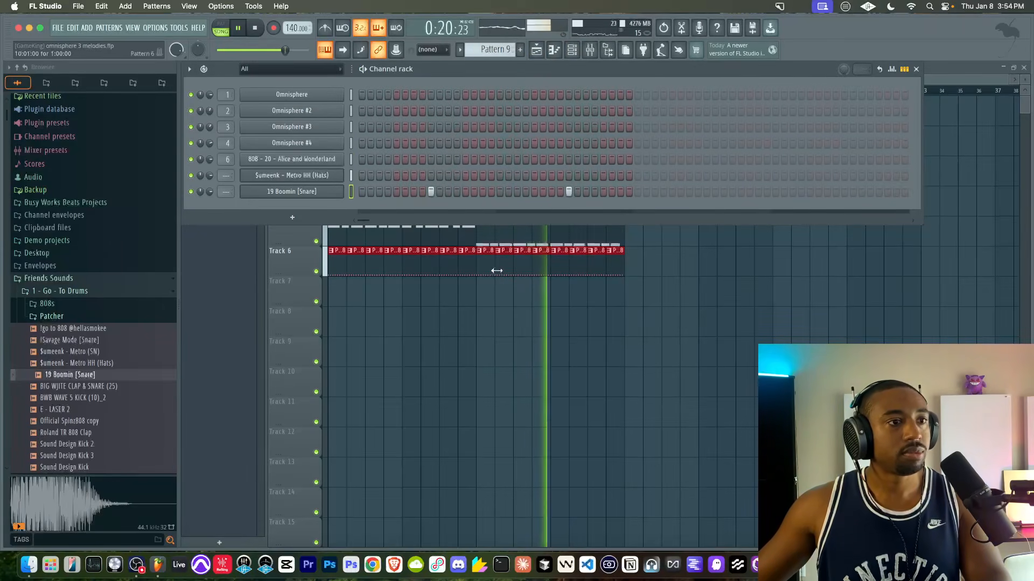
drag(335, 303, 597, 304)
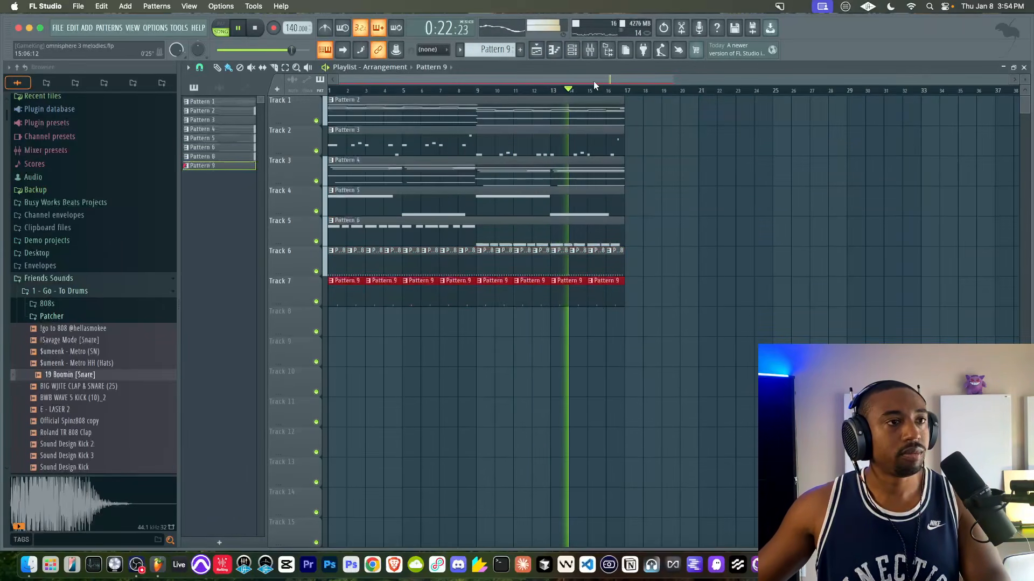
- Cut away the opening part of the Pattern 9 clips starting at bars 3 and 11 on Track 7
key(F6)
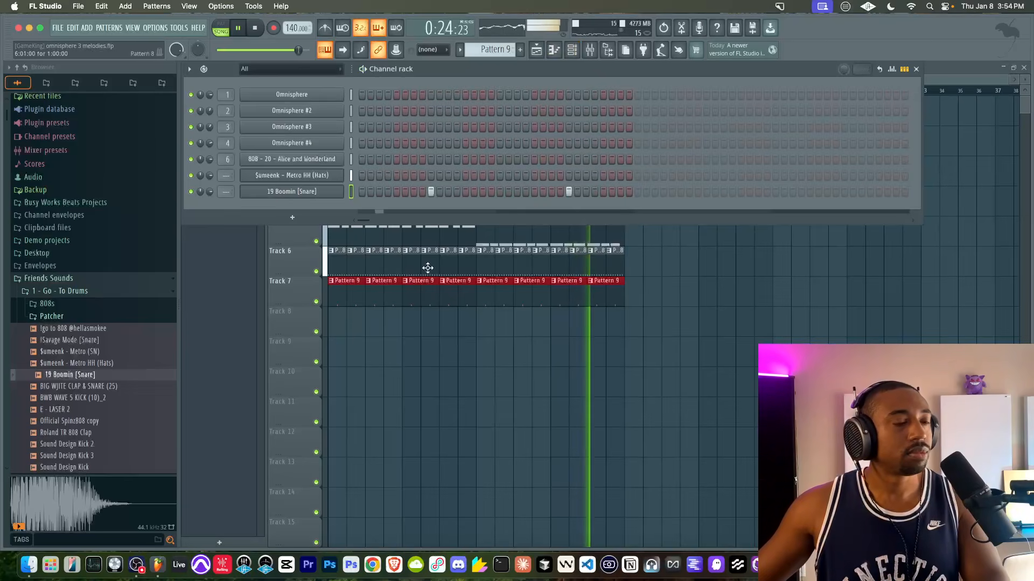
key(F6)
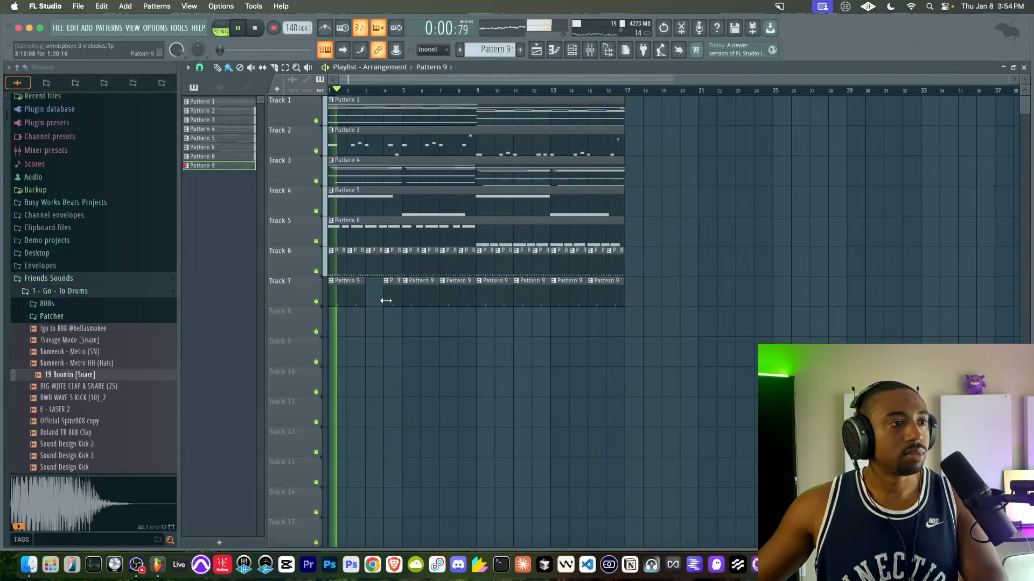
ctrl+click(455, 304)
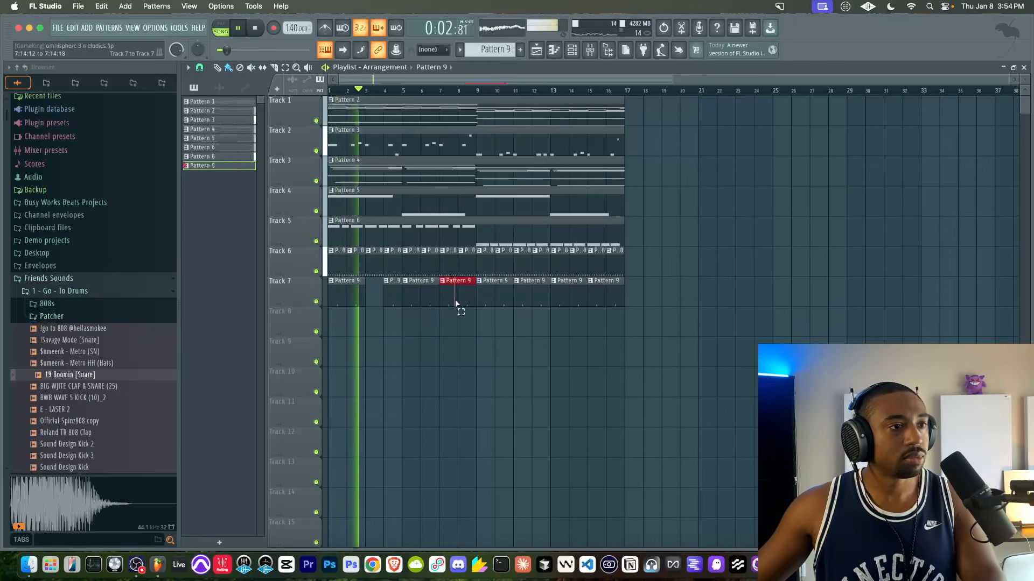
ctrl+click(517, 299)
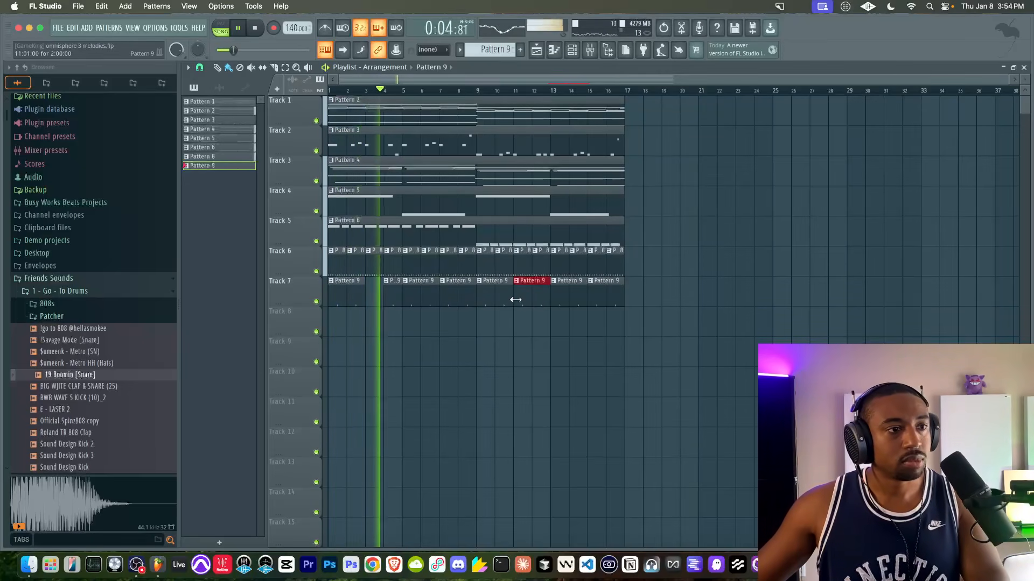
right_click(516, 335)
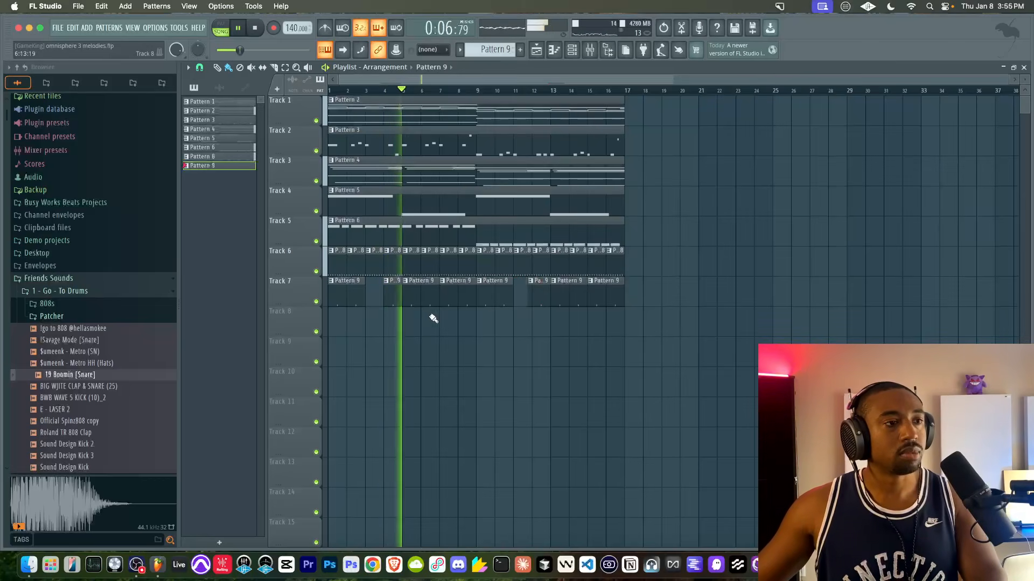
right_click(404, 346)
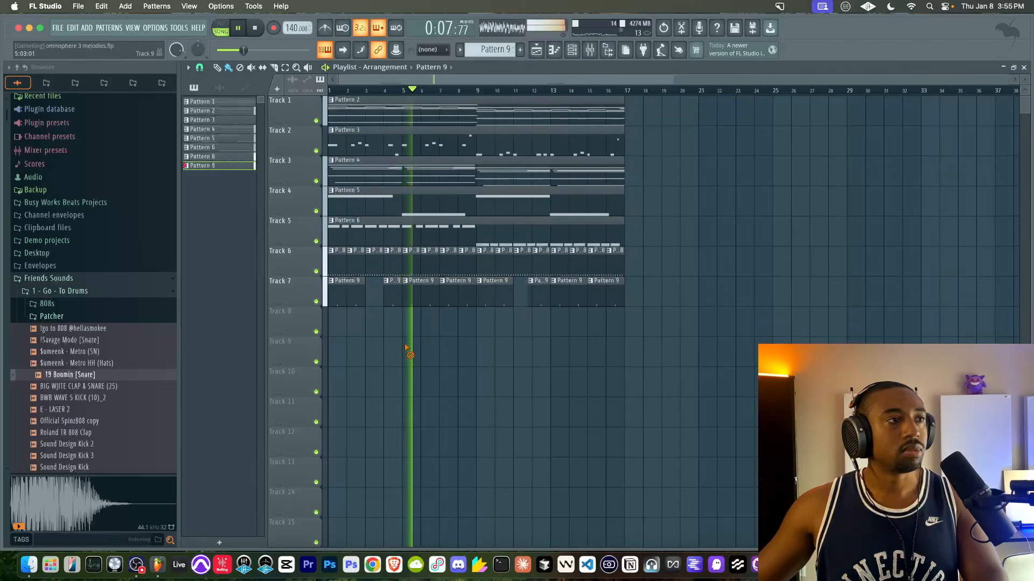
- Make the $umeenk - Metro HH (Hats) channel cut itself with cut group 6 and close its settings
click(571, 49)
click(327, 176)
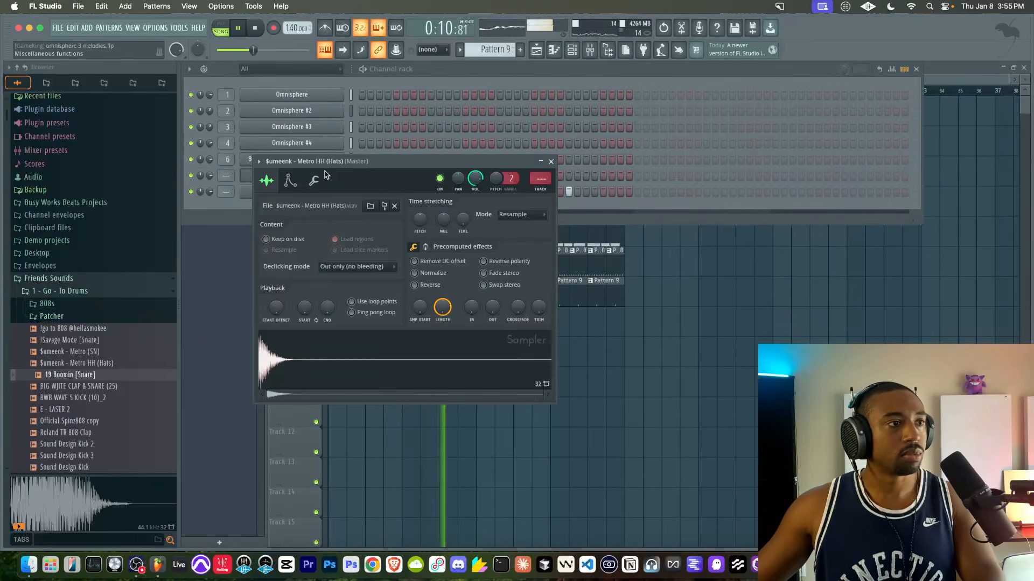
click(314, 182)
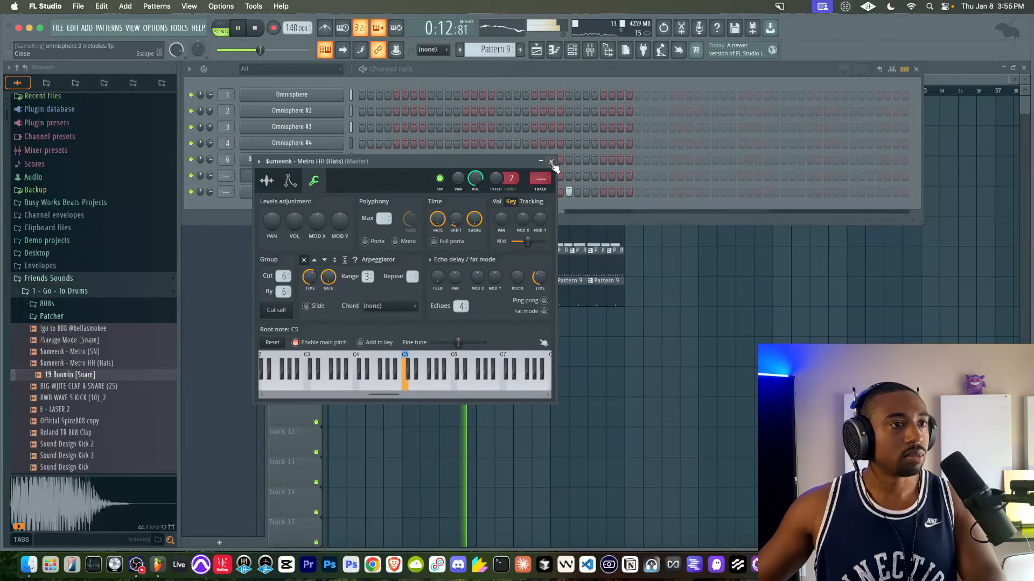
click(596, 277)
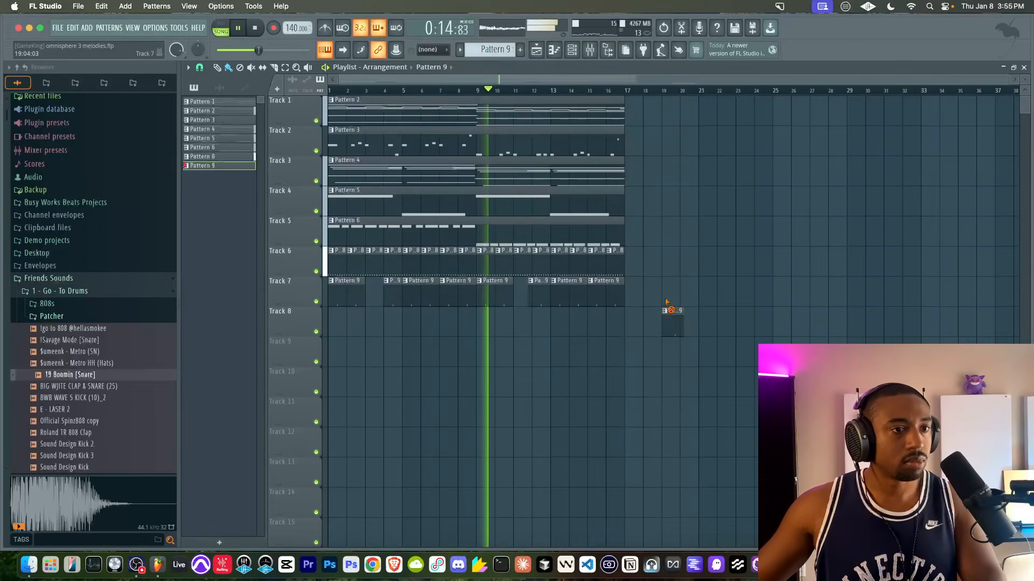
- Add a short B4 note in bar 3 of Pattern 6's 808 - 20 - Alice and Wonderland piano roll
click(573, 51)
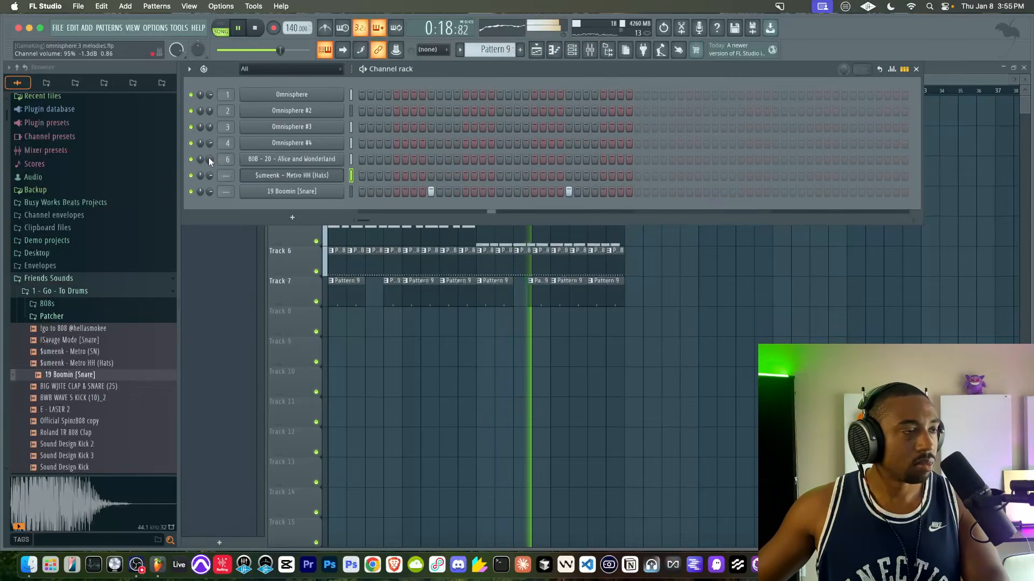
click(371, 313)
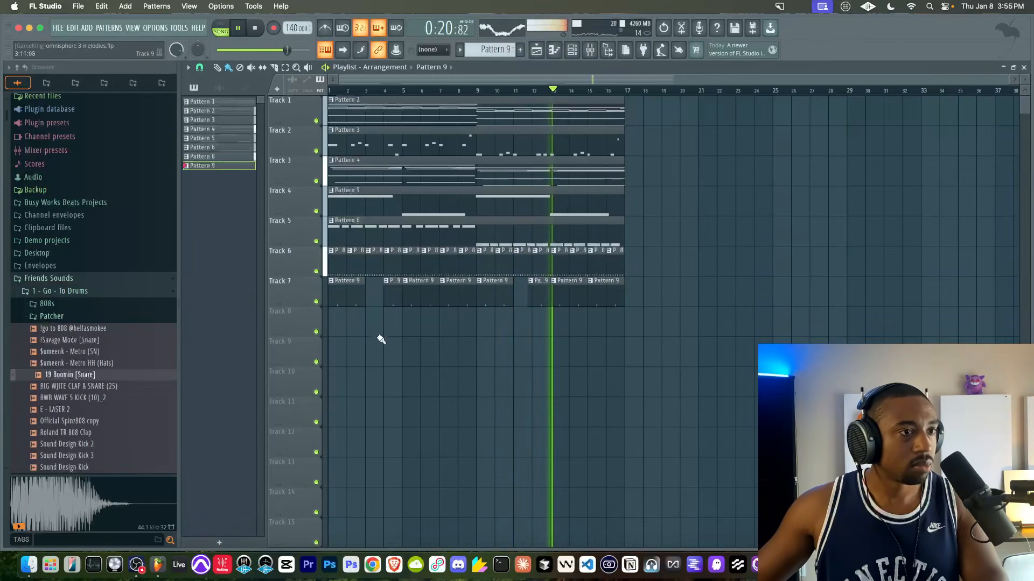
double_click(414, 239)
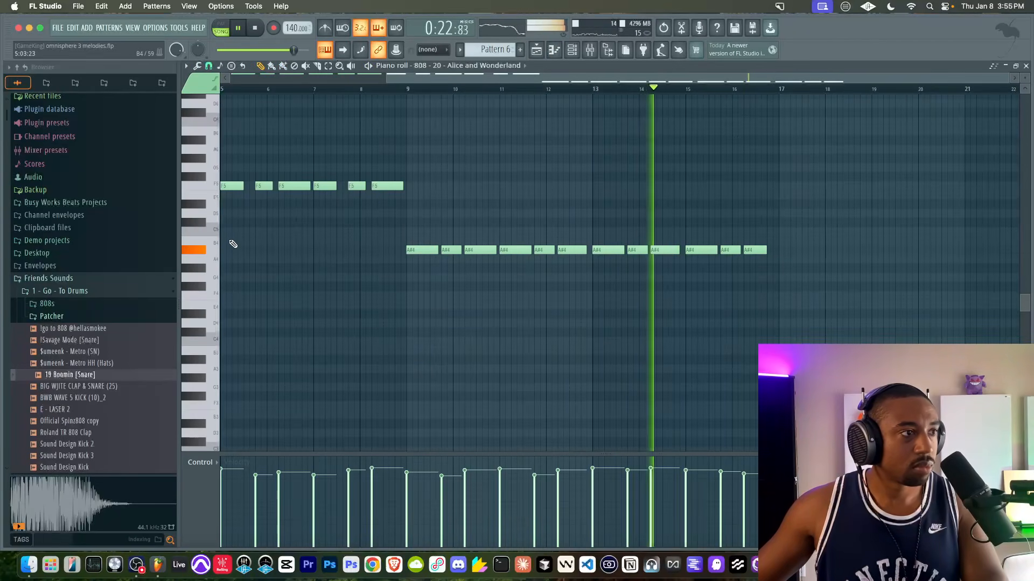
drag(381, 186, 123, 199)
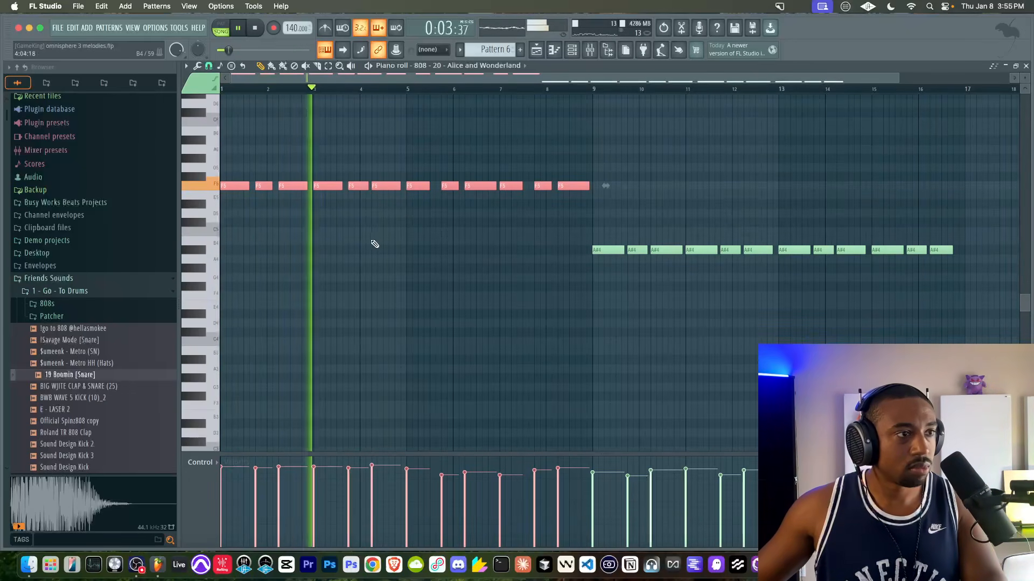
click(330, 239)
scroll(328, 242, up, 2)
scroll(328, 241, up, 2)
key(space)
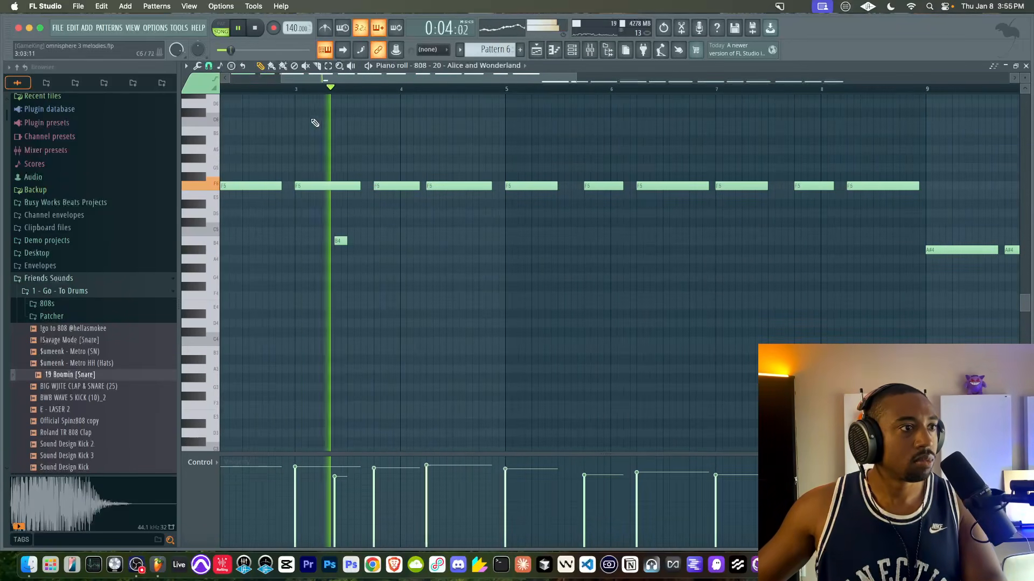
- Add a matching short B4 note in bar 7 of the 808 line and close the piano roll
scroll(468, 240, down, 2)
scroll(473, 240, up, 2)
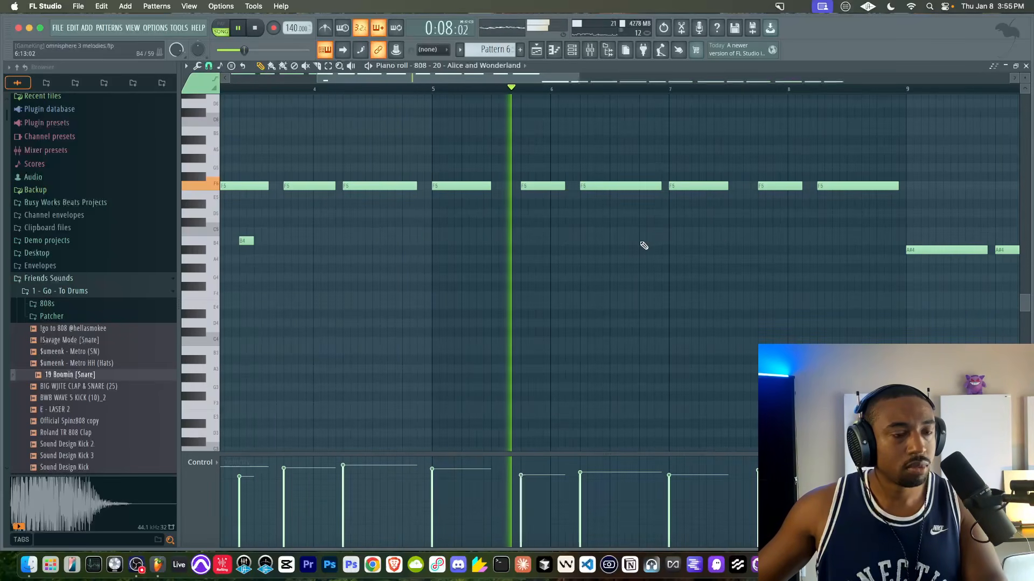
click(714, 241)
scroll(651, 243, down, 2)
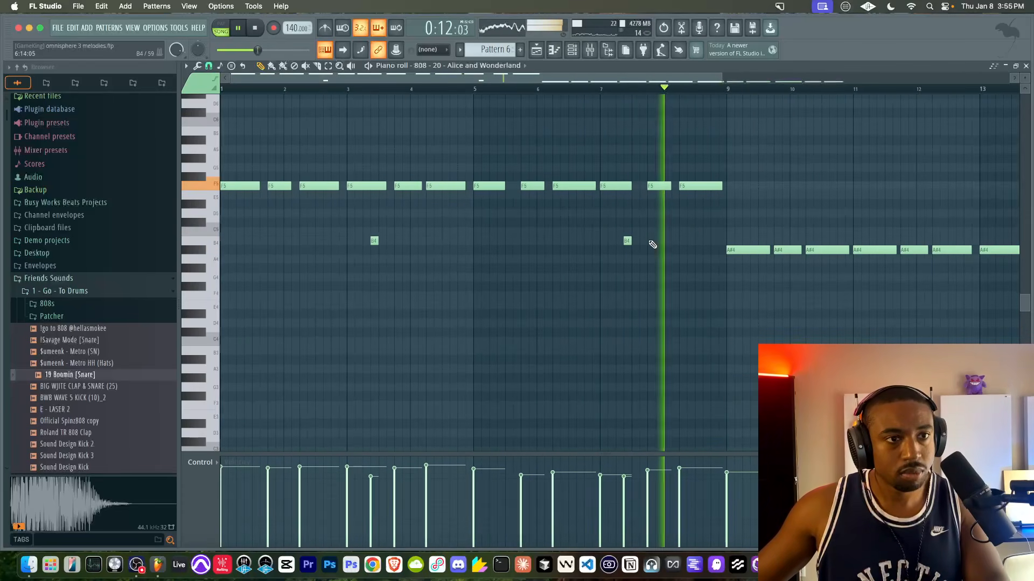
scroll(625, 237, down, 1)
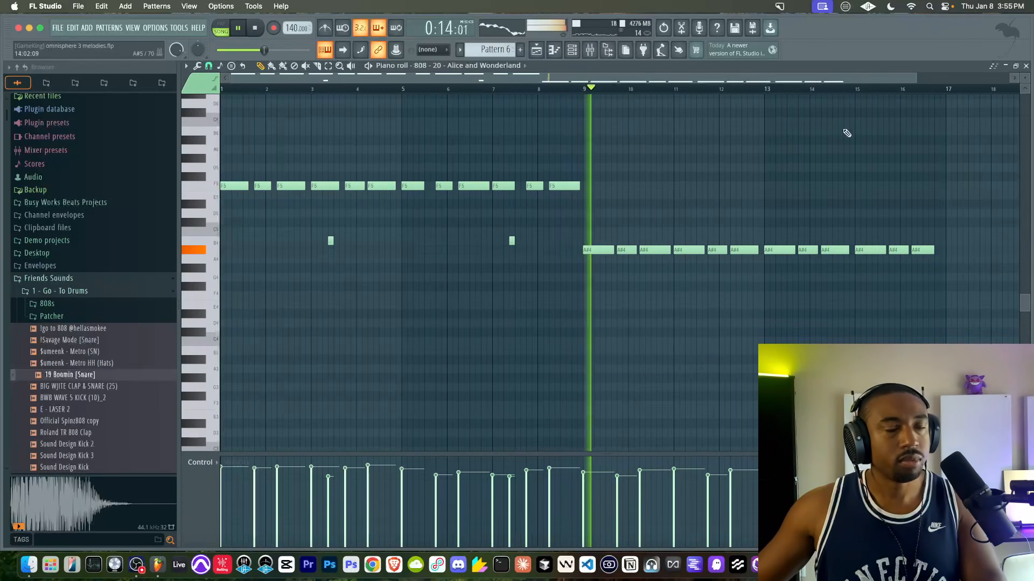
click(1025, 66)
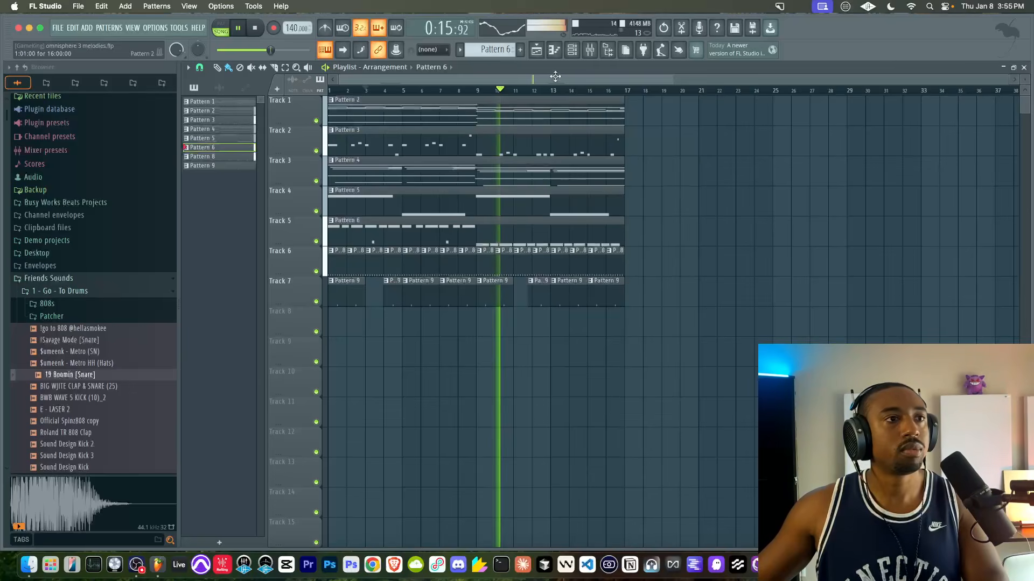
- Route the $umeenk - Metro HH (Hats) and 19 Boomin [Snare] channels to mixer tracks 7 and 8 and return to the playlist
key(F6)
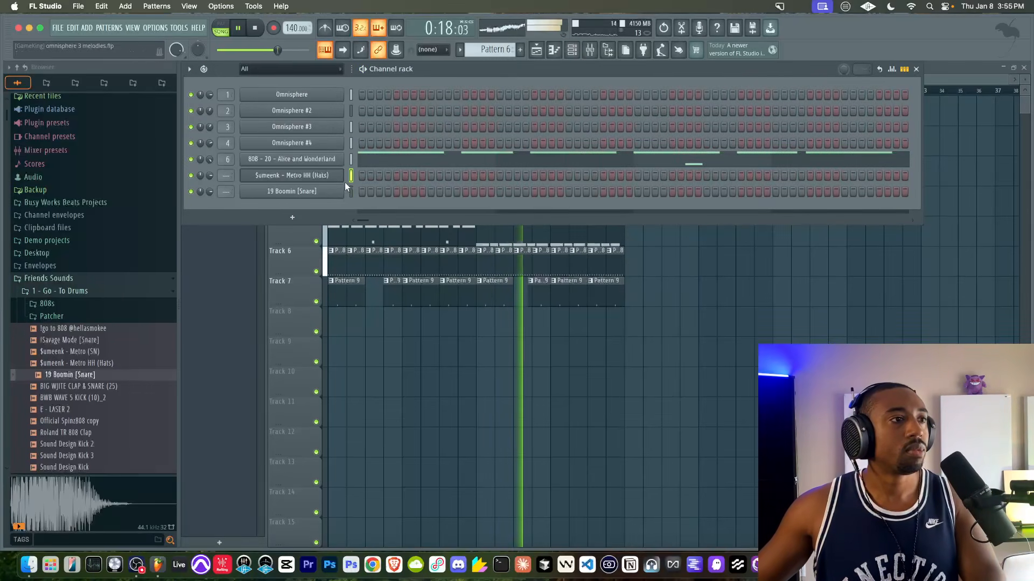
key(ctrl+l)
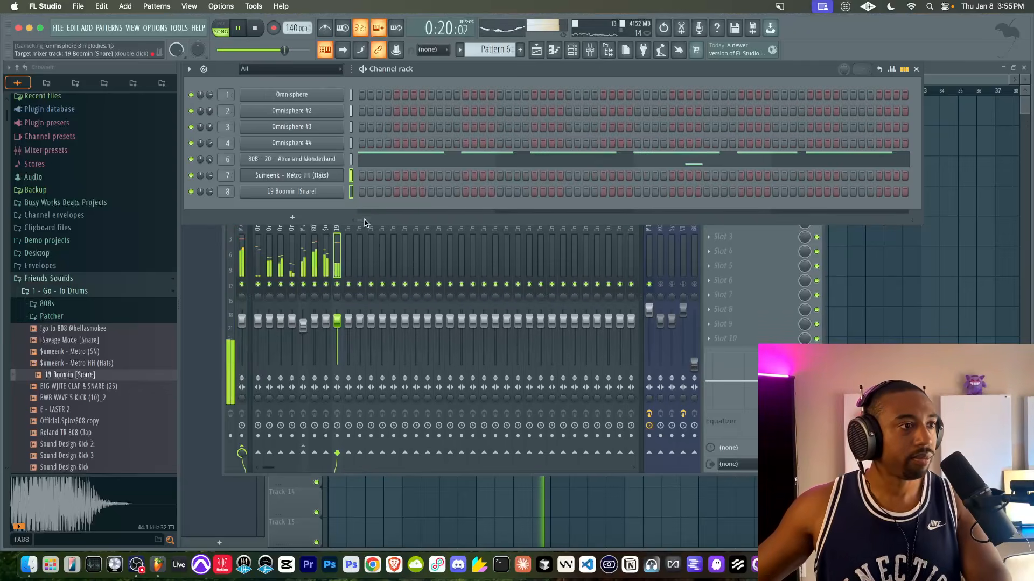
key(F5)
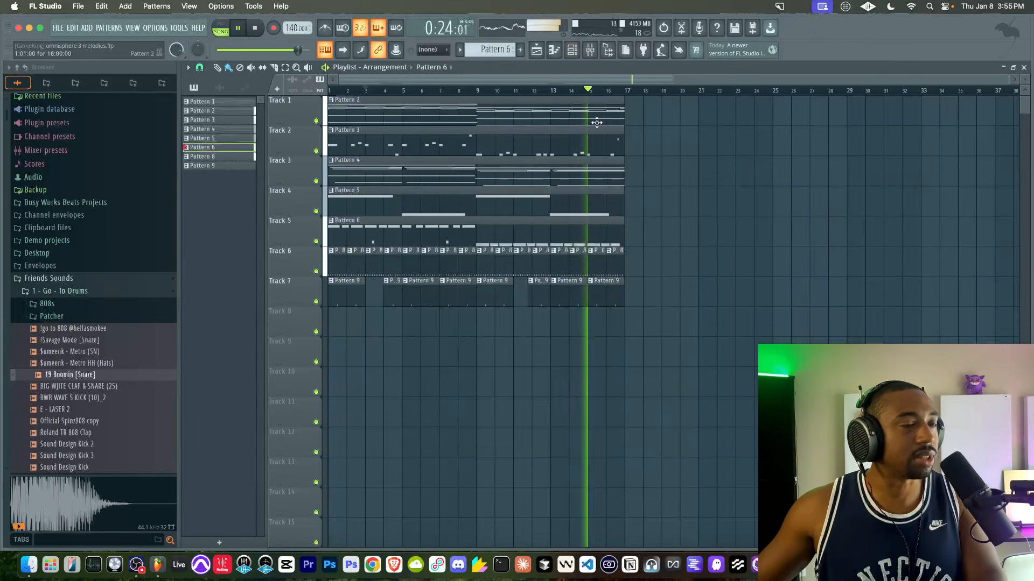
- Switch to Pattern 7 and duplicate all playlist clips on Tracks 1 to 7 so the copy starts at bar 17
click(572, 50)
scroll(490, 50, down, 1)
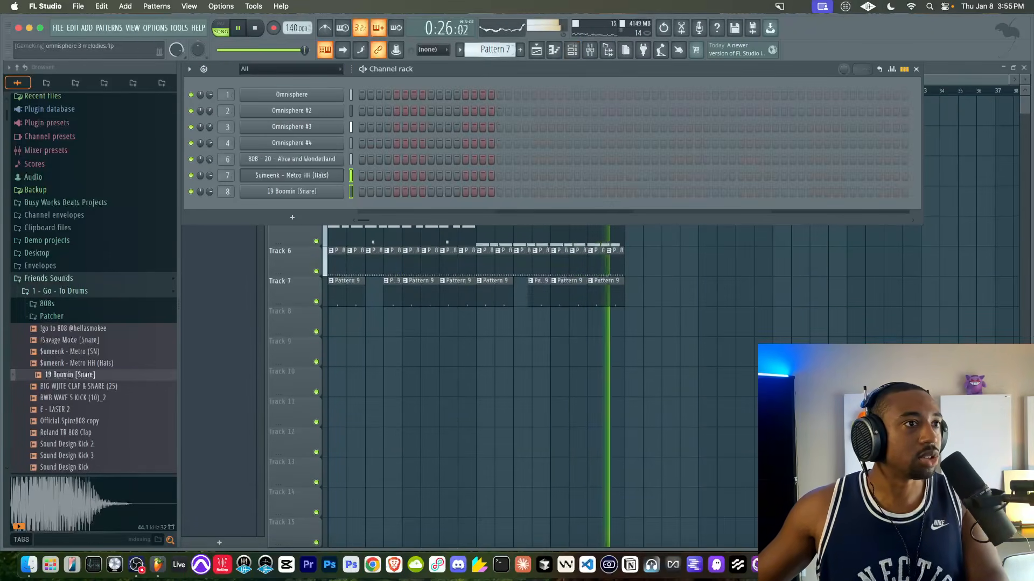
key(Escape)
drag(671, 335, 251, 96)
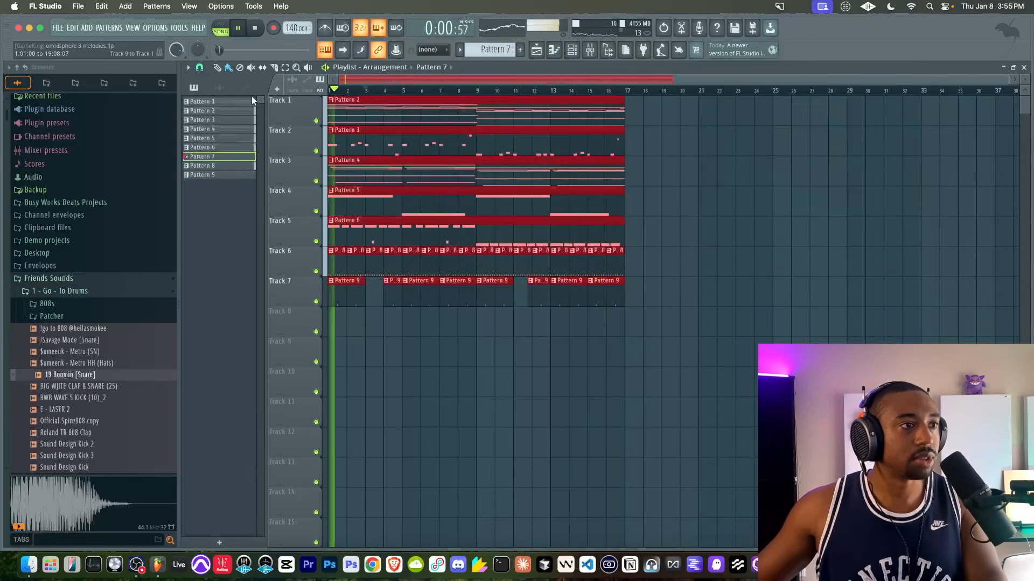
key(super+b)
key(space)
- Delete the 808, hi-hat and snare clips on Tracks 5 to 7 in the first 16 bars
drag(615, 303, 328, 217)
right_click(420, 358)
drag(614, 237, 294, 364)
key(Delete)
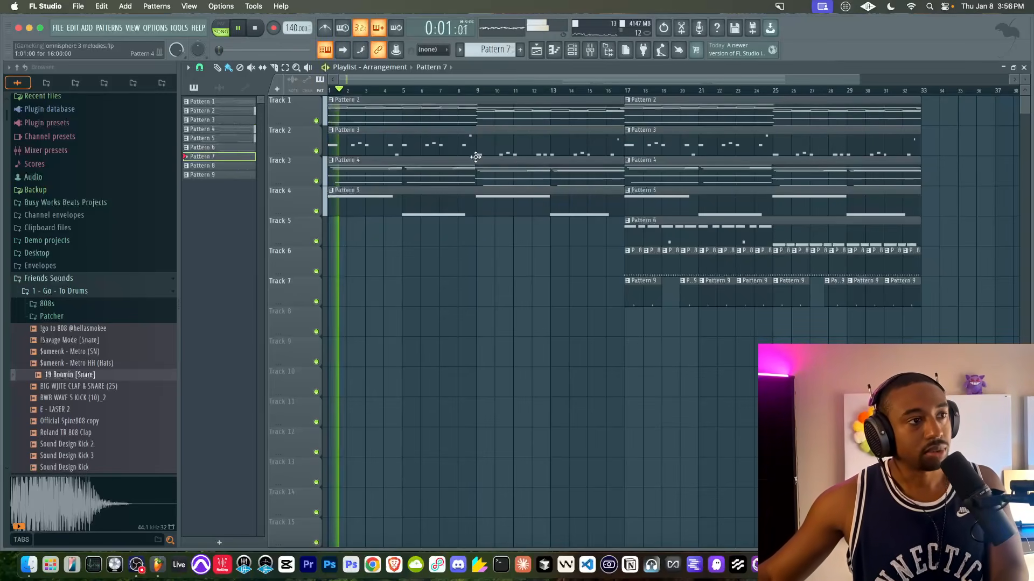
click(571, 50)
scroll(489, 48, up, 1)
scroll(489, 48, down, 1)
right_click(439, 327)
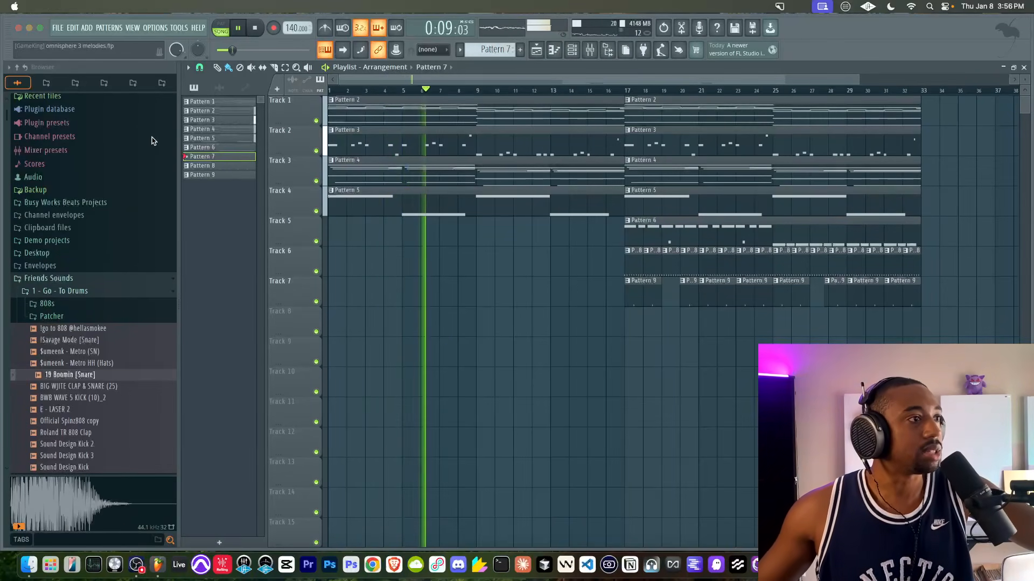
click(465, 317)
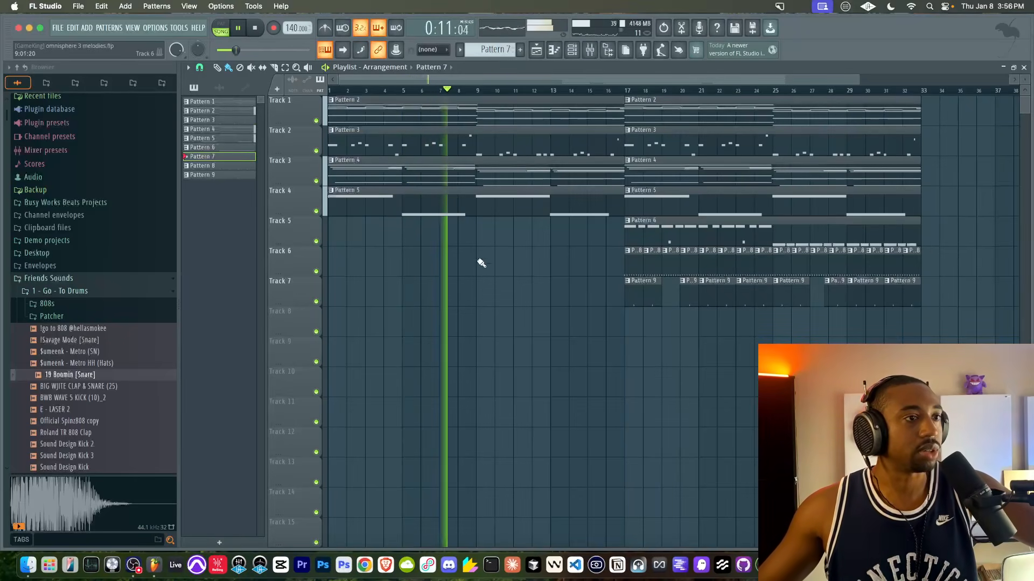
- Raise the Melodies and 808 mixer track volumes slightly and bring the second section of the playlist into view
click(590, 50)
click(590, 50)
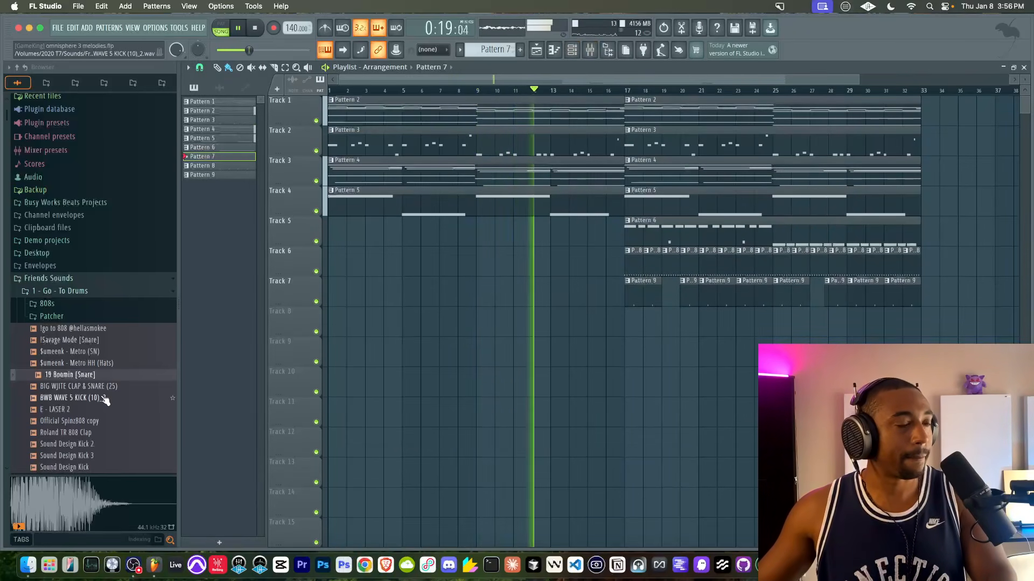
scroll(599, 241, right, 4)
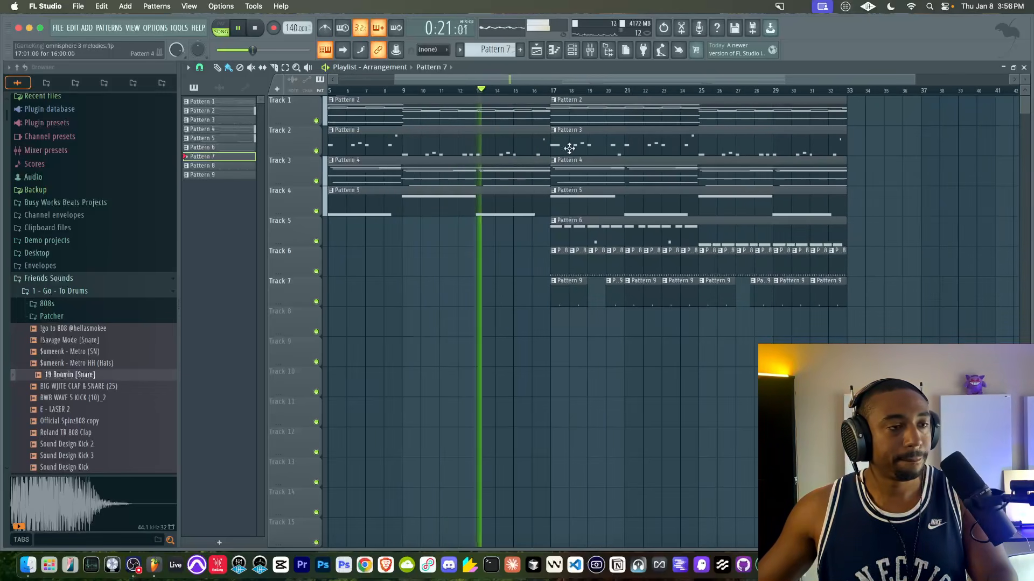
- Load Fruity Soft Clipper into the first effect slot of the Master mixer track
click(590, 51)
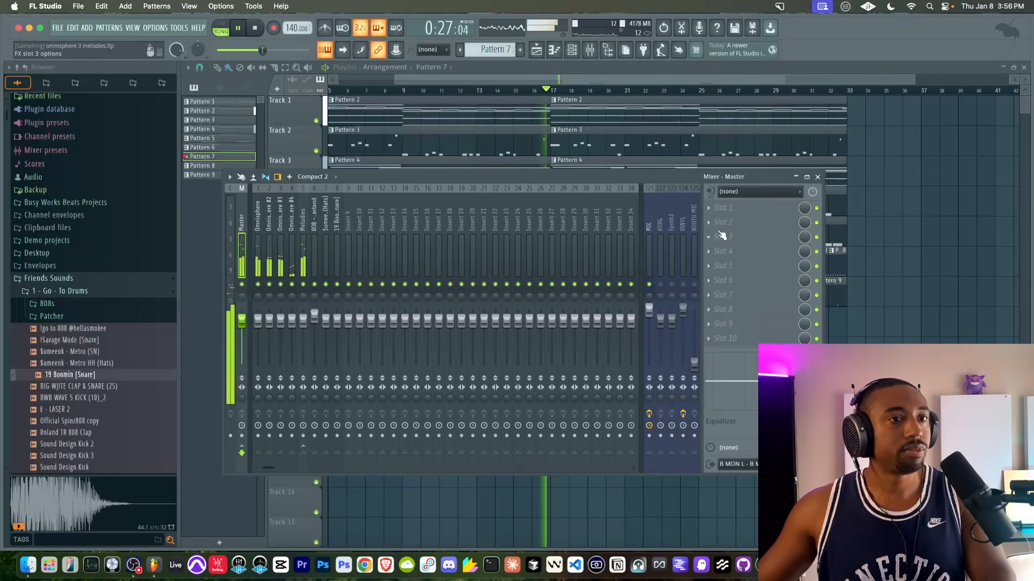
click(721, 210)
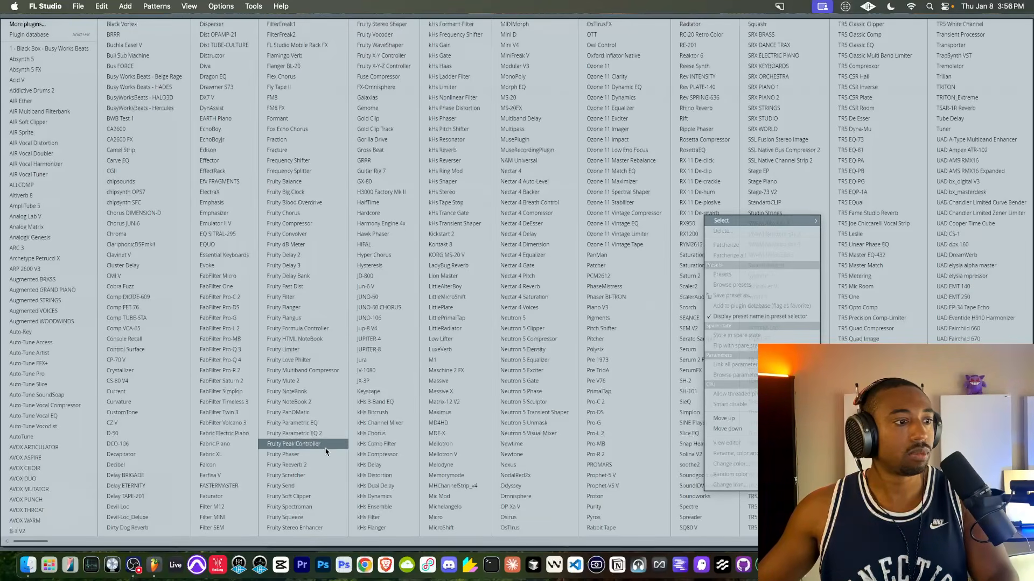
click(291, 496)
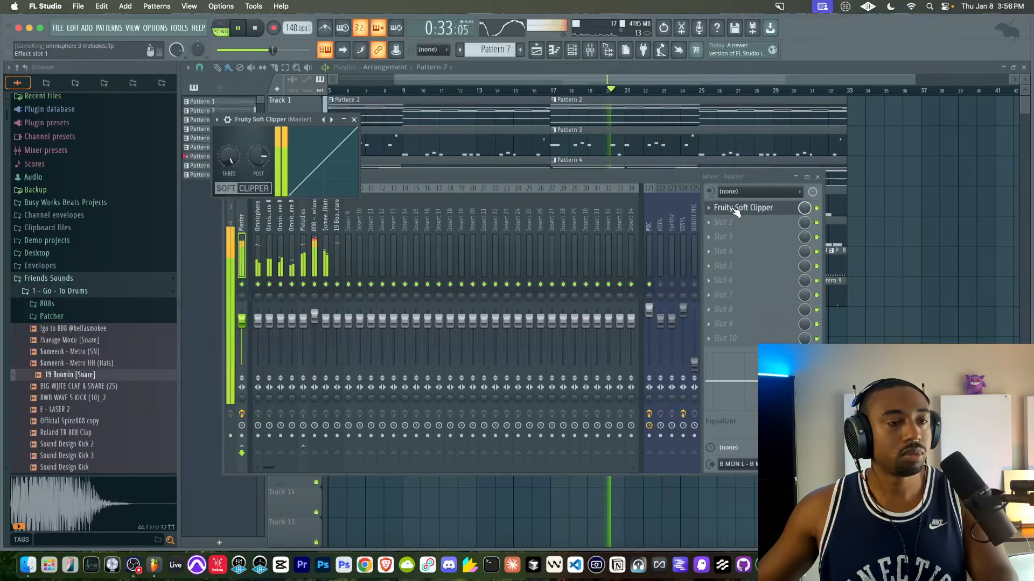
- Transpose the F5 notes of the 808 in Pattern 6 down seven semitones to A#4
right_click(886, 274)
click(587, 231)
double_click(588, 232)
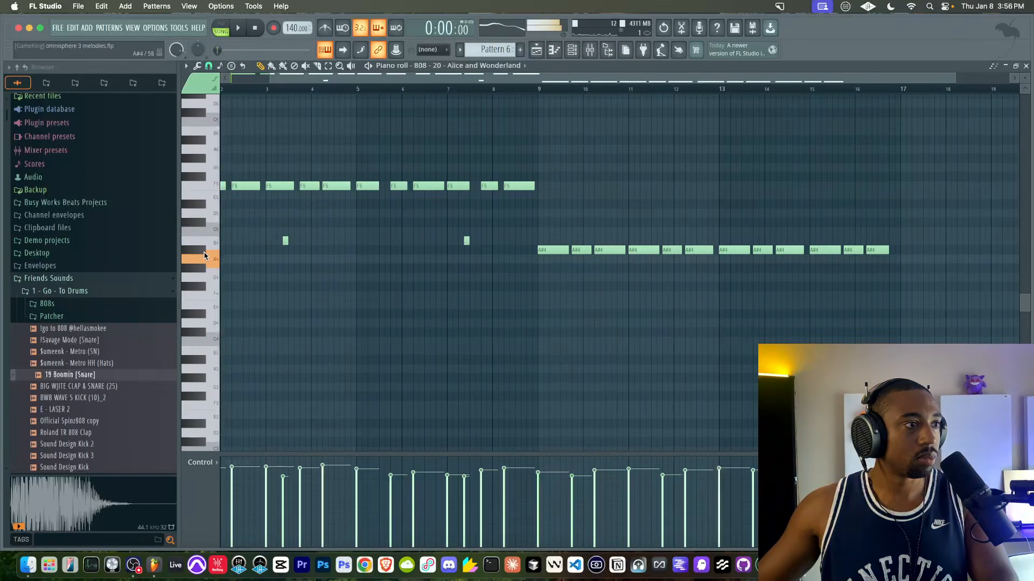
click(205, 184)
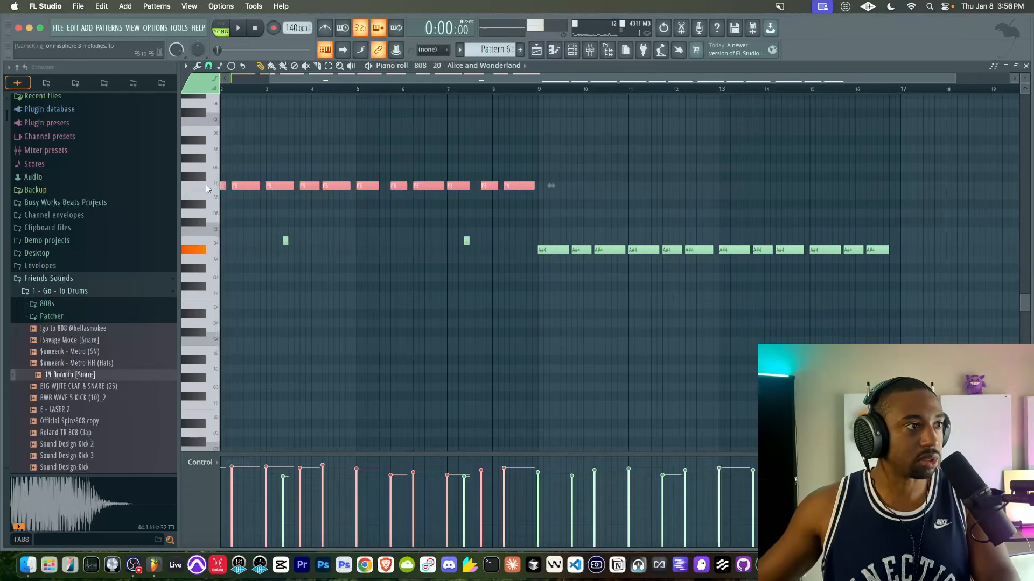
key(Down)
key(Down)
key(Down)
key(Down)
key(Down)
key(Down)
key(Down)
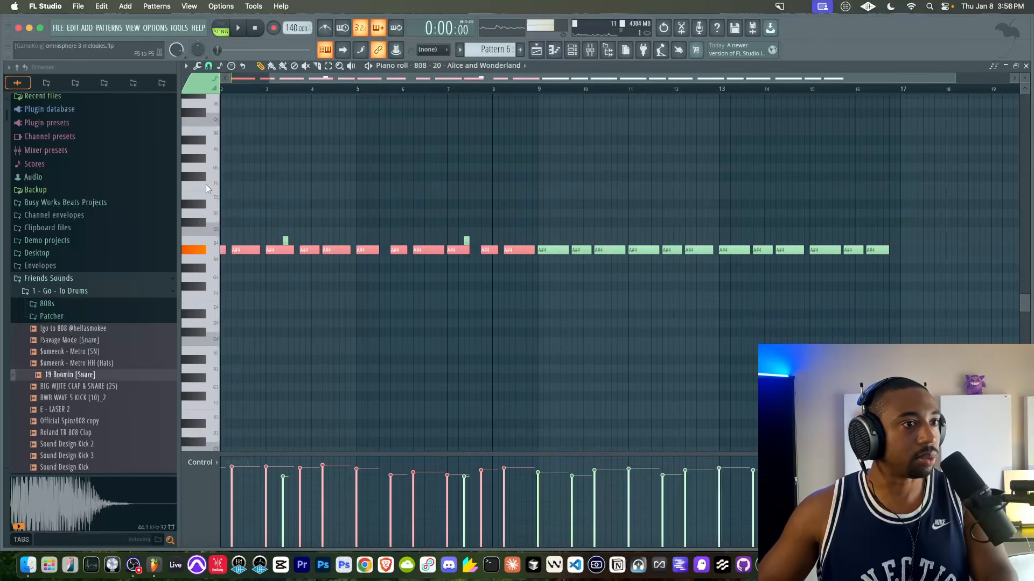
- Play the arrangement from bar 17 and check the track levels in the mixer
key(space)
click(570, 51)
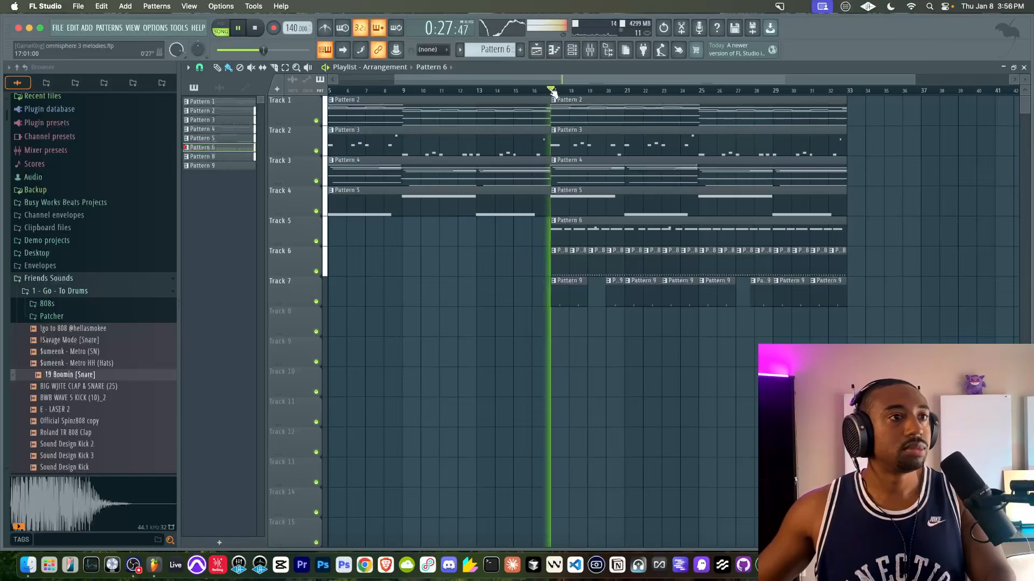
click(590, 54)
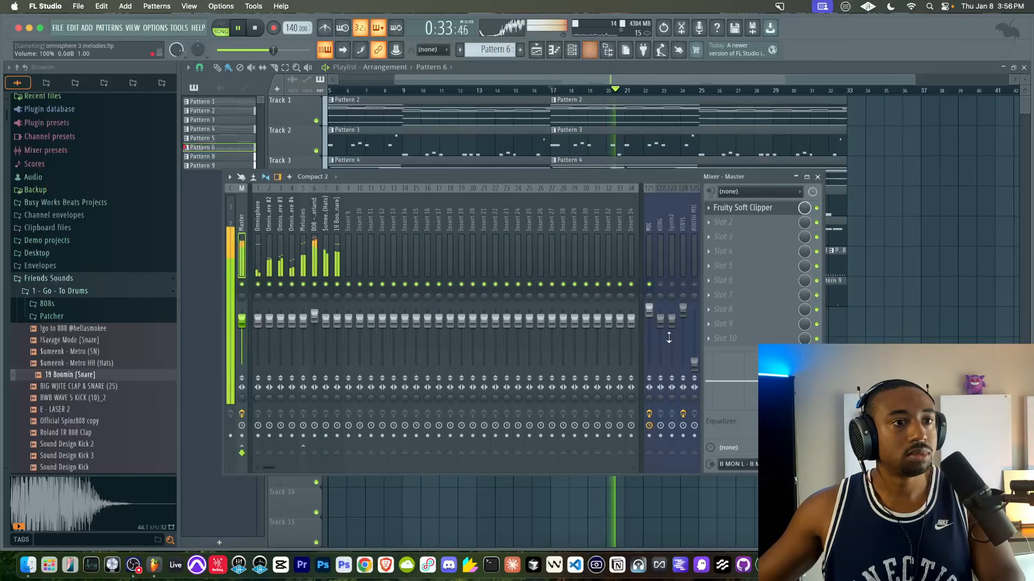
right_click(985, 355)
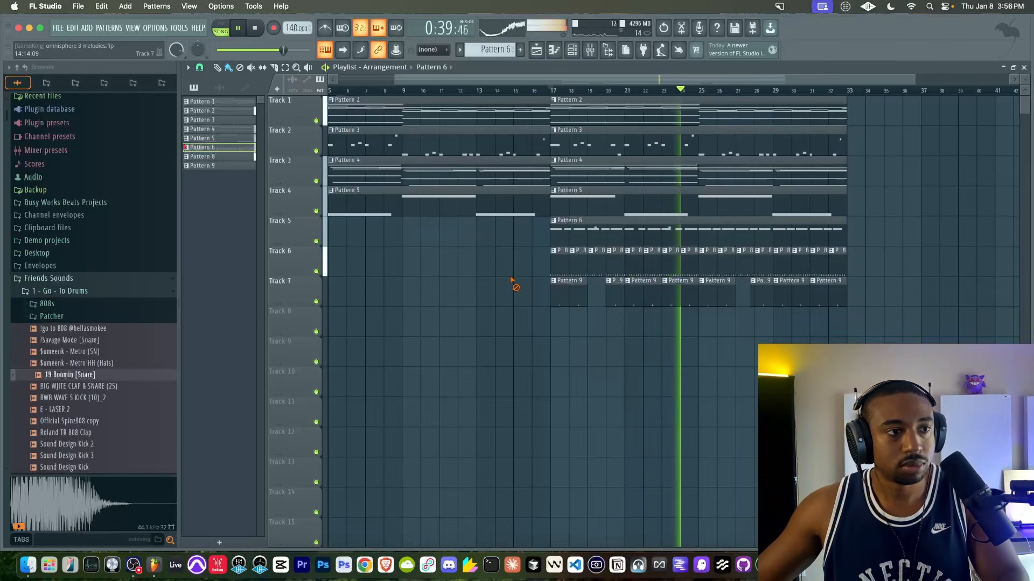
- Load Emphasizer into the second effect slot of the Master mixer track and save the project
key(F6)
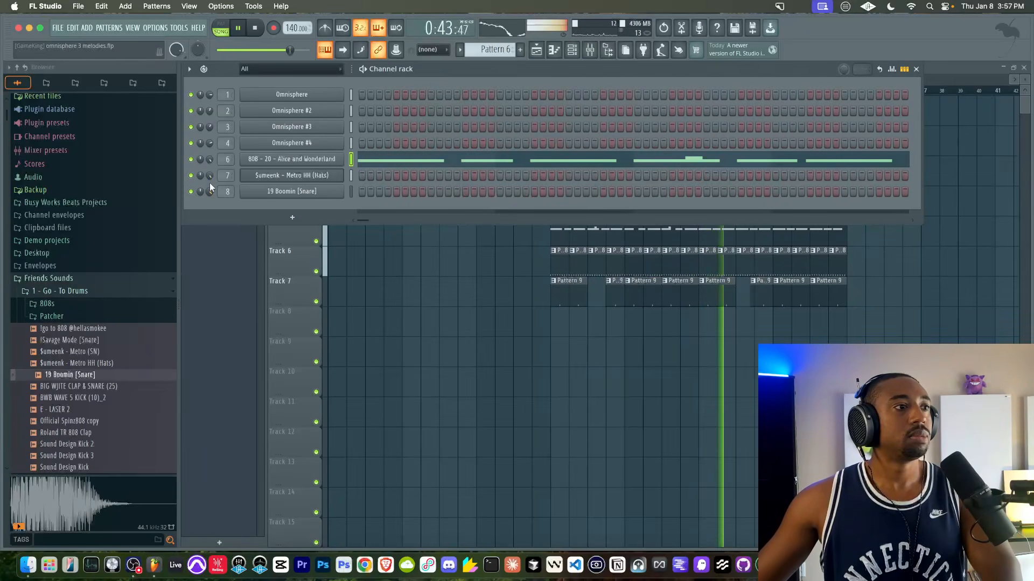
click(589, 49)
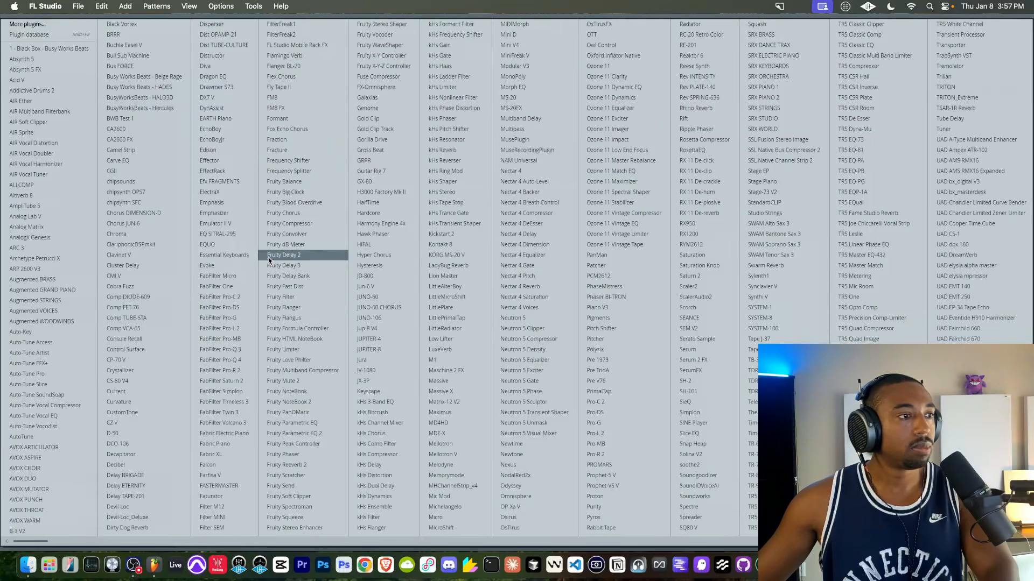
click(233, 213)
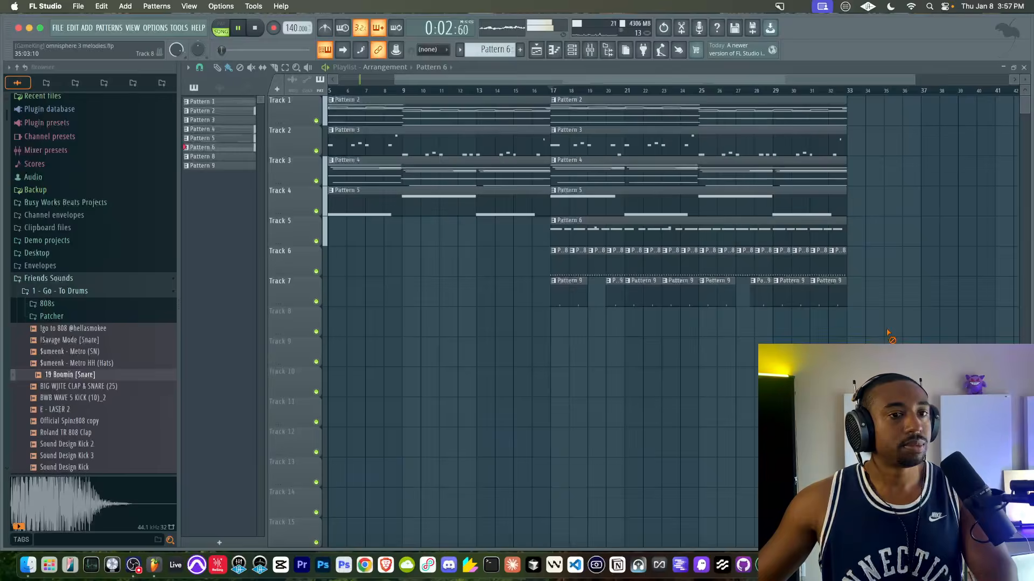
click(589, 49)
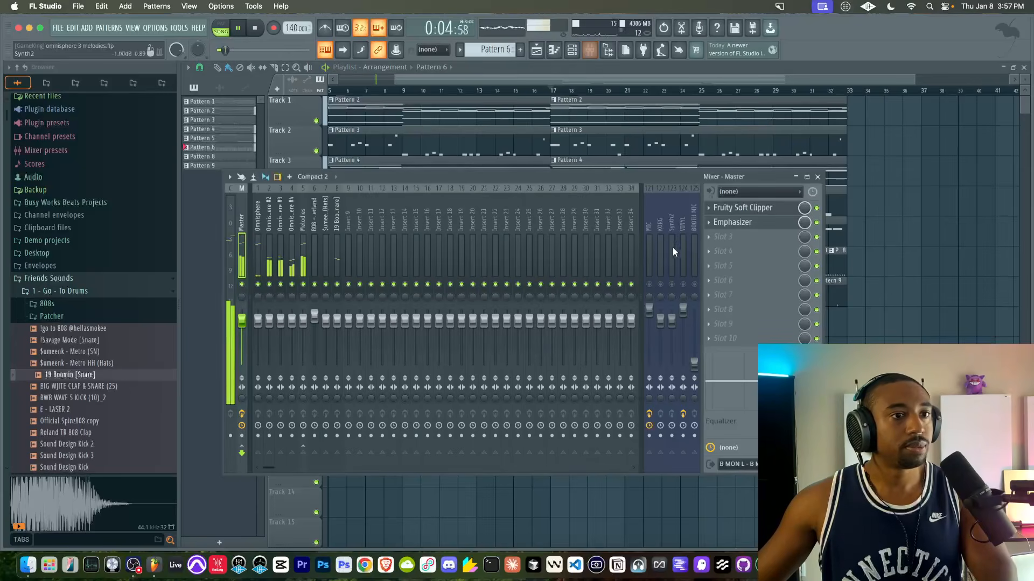
key(F9)
key(super+s)
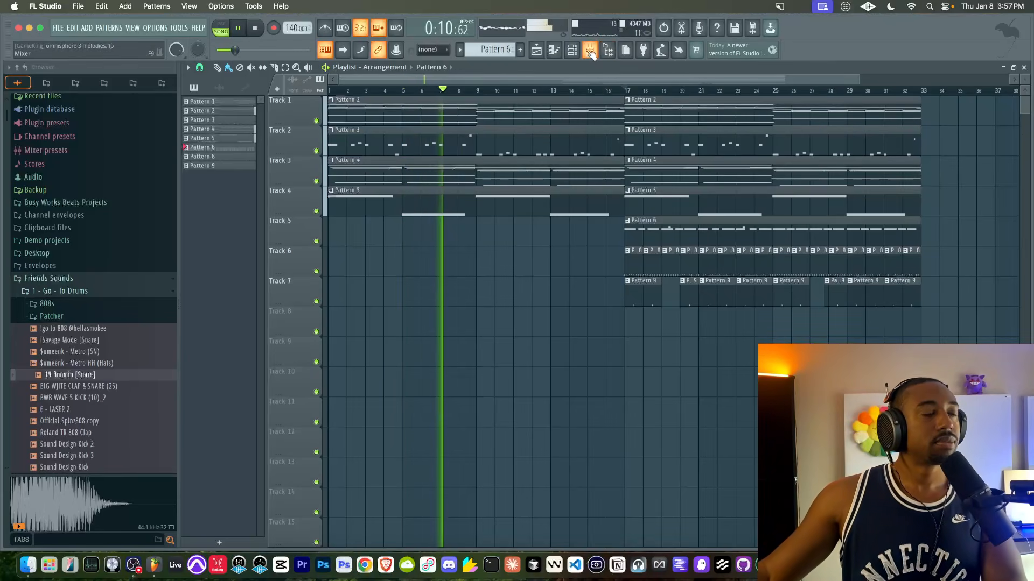
- Switch to OBS briefly, return to FL Studio and save the project
click(137, 565)
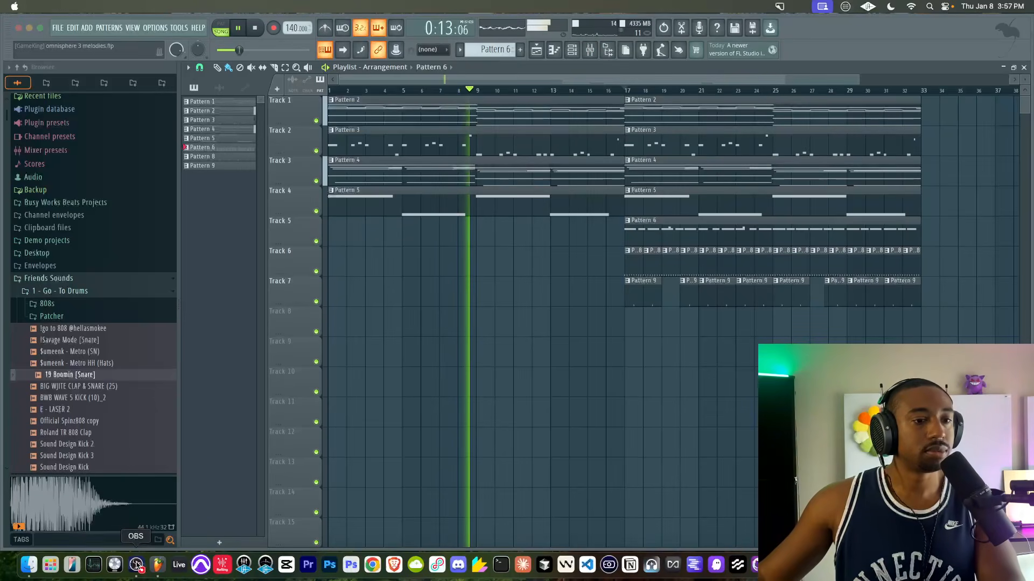
click(123, 111)
click(612, 349)
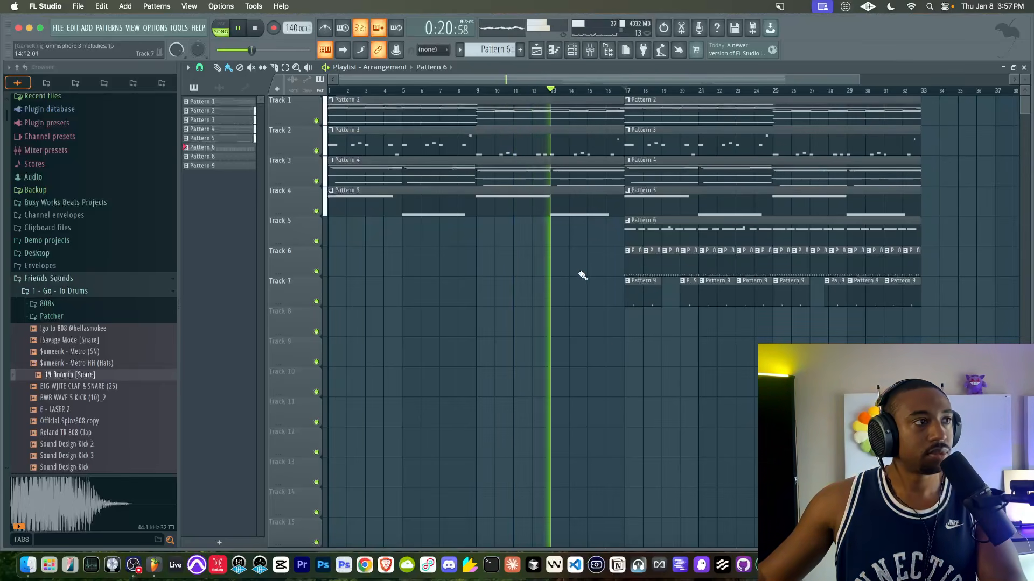
key(super+s)
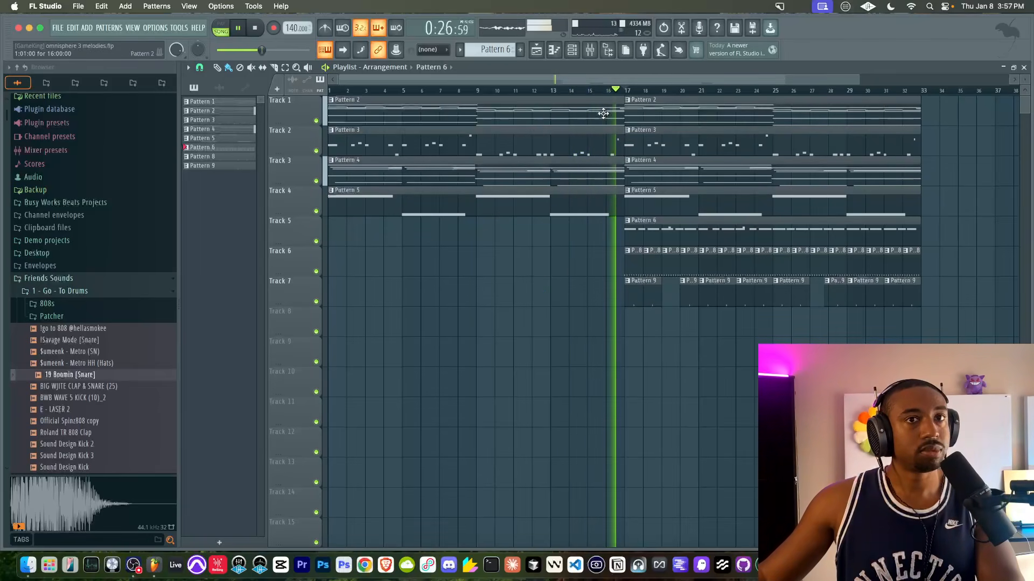
- Review the time, polyphony and cut group settings of the 808 - 20 - Alice and Wonderland channel
click(572, 49)
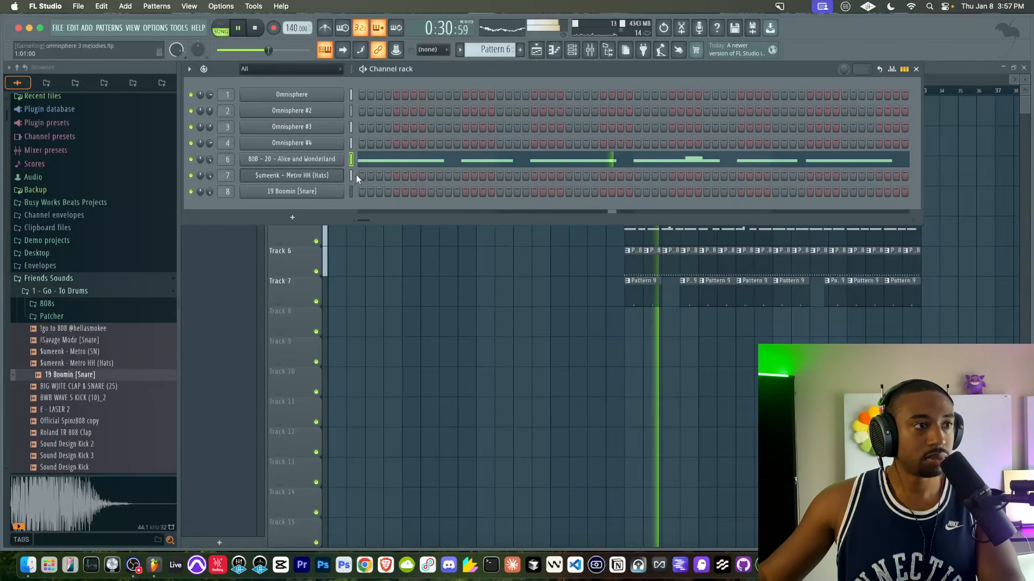
click(336, 161)
click(300, 167)
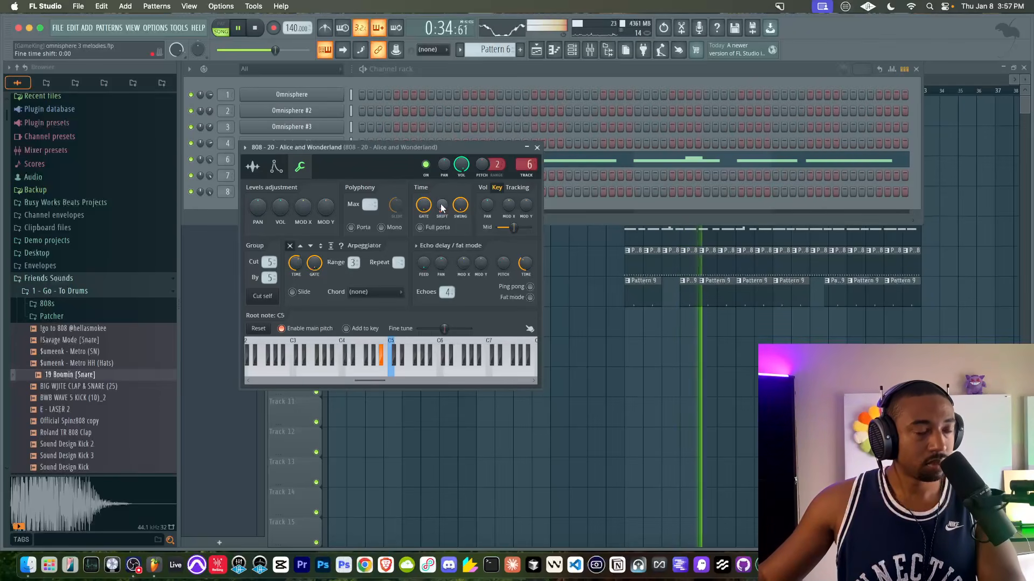
click(537, 147)
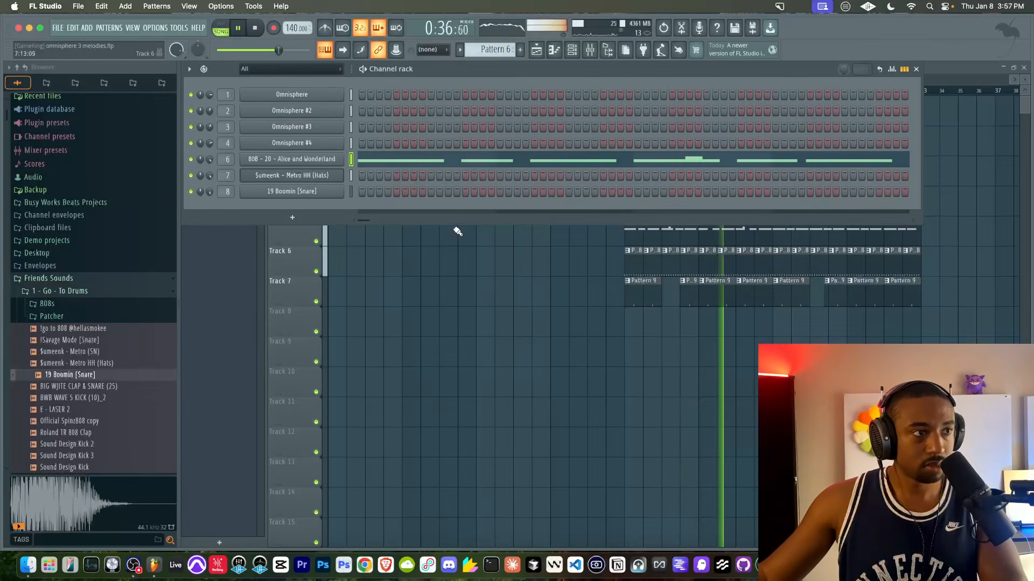
right_click(431, 293)
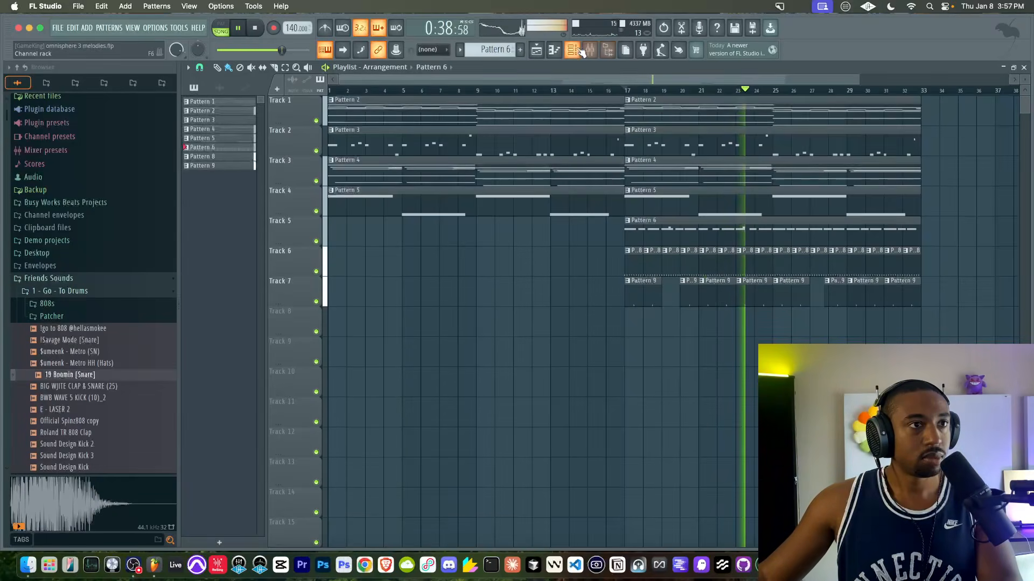
- Review the miscellaneous channel settings of the 19 Boomin [Snare] sample
key(F6)
click(333, 191)
click(327, 195)
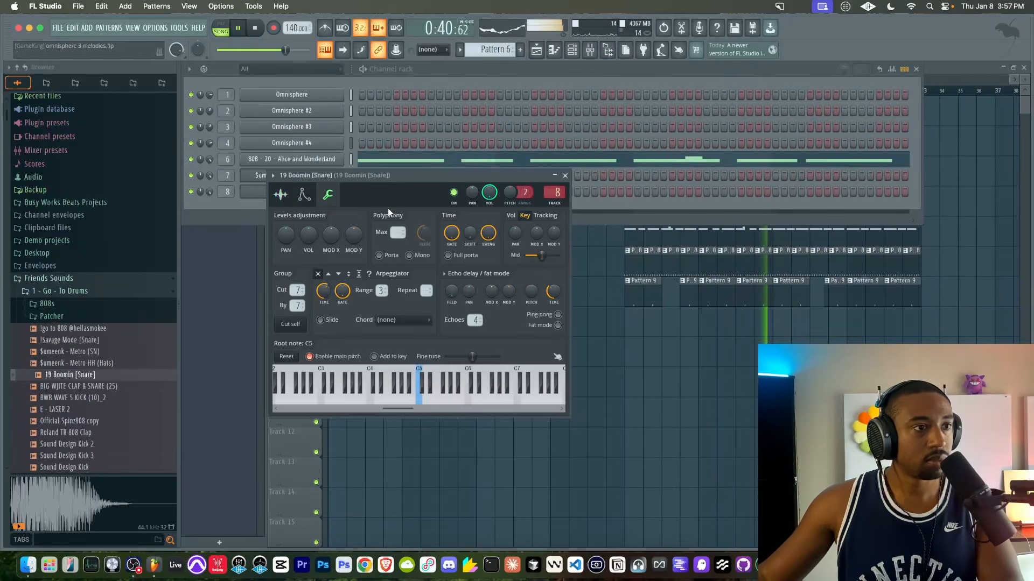
click(604, 314)
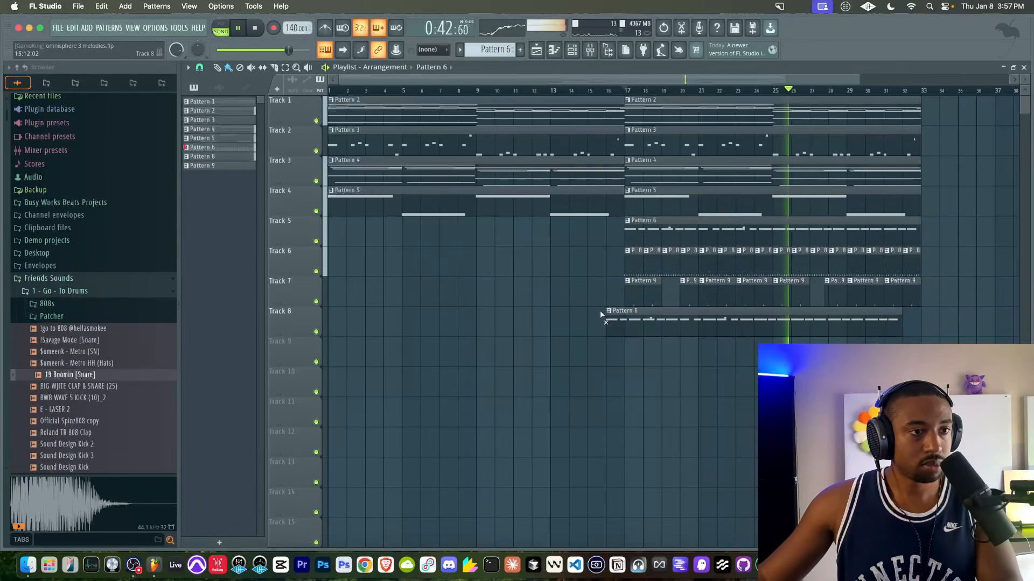
- Save the project and check the mixer levels while the full-drum section plays
scroll(585, 156, down, 3)
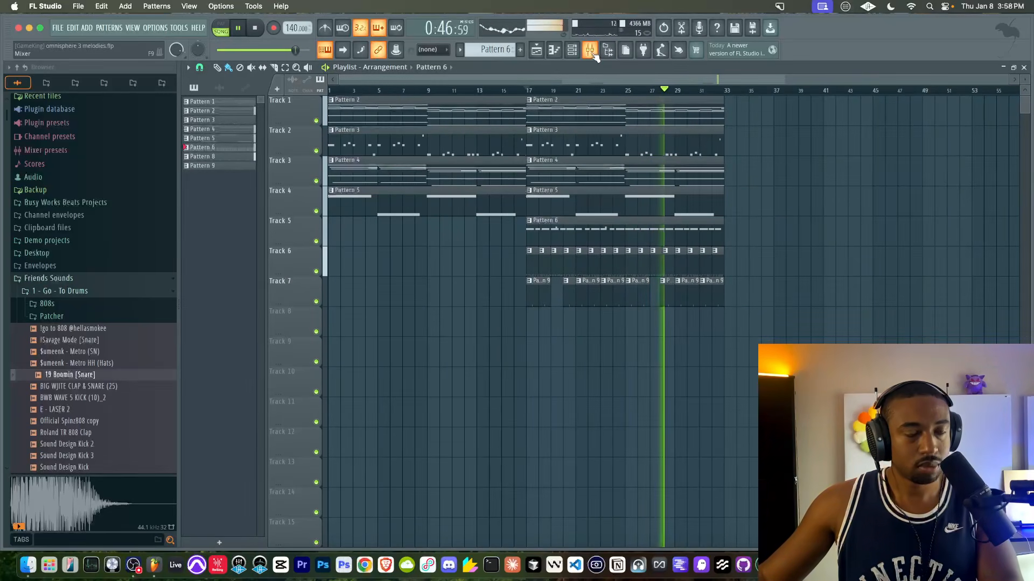
key(super+s)
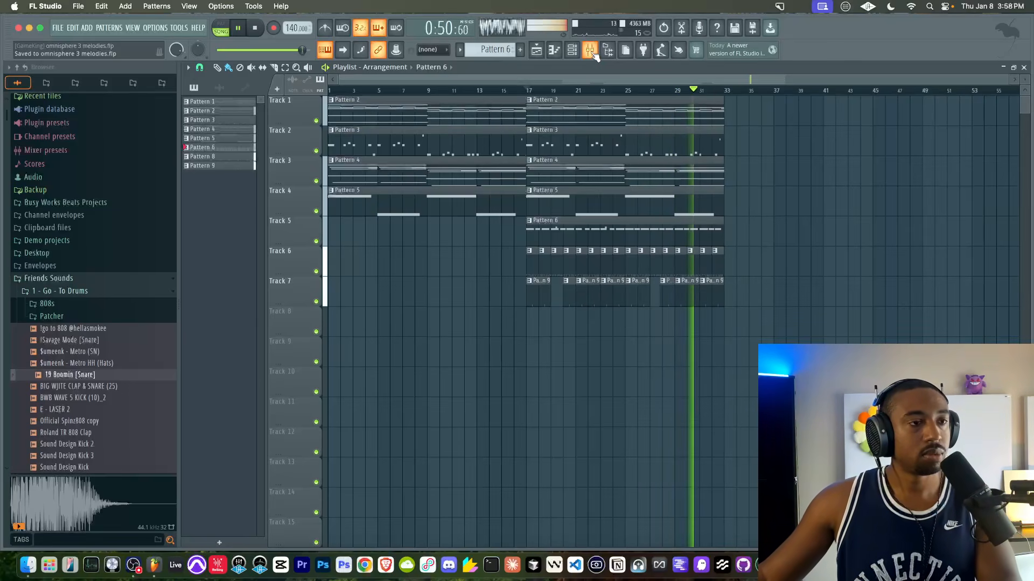
click(590, 50)
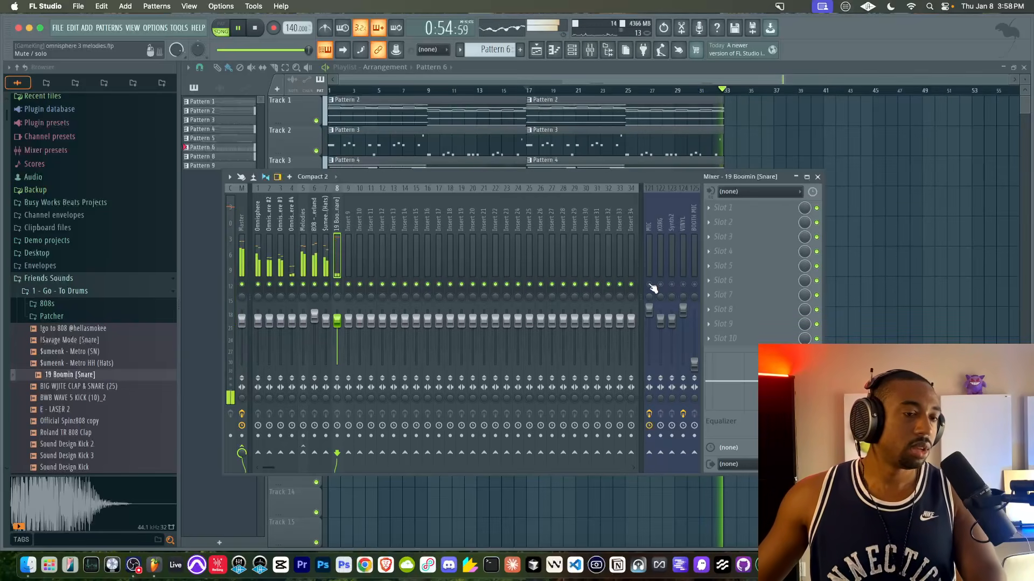
key(F9)
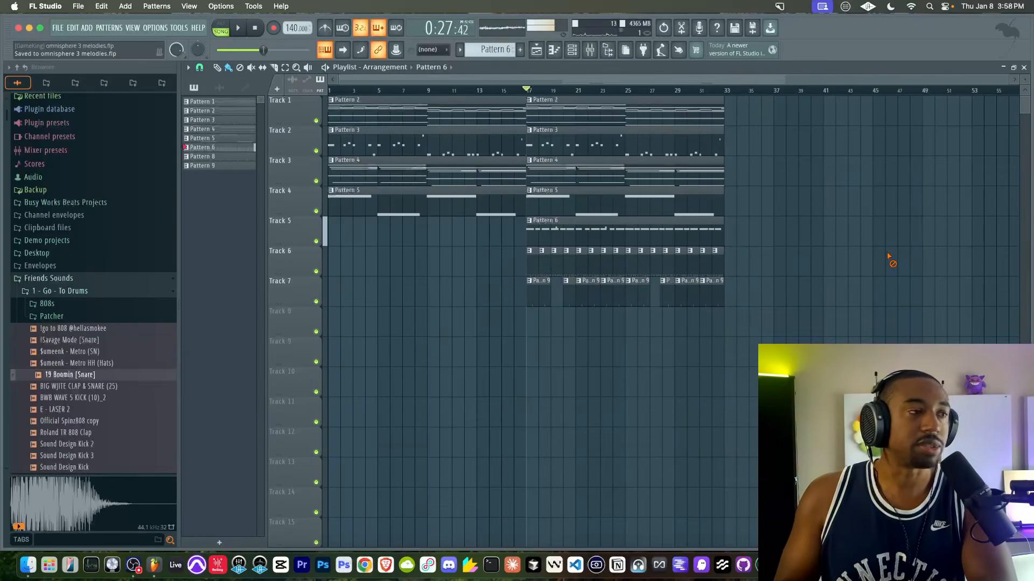